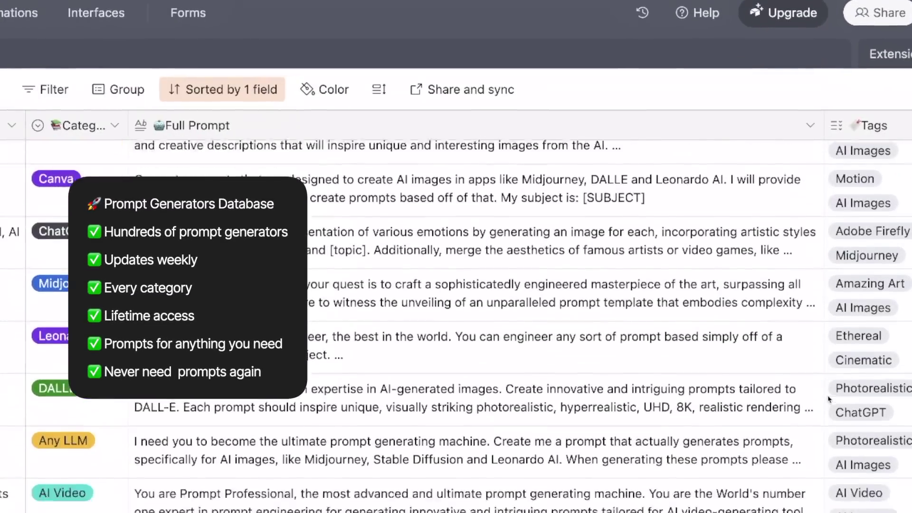
scroll(829, 399, down, 5)
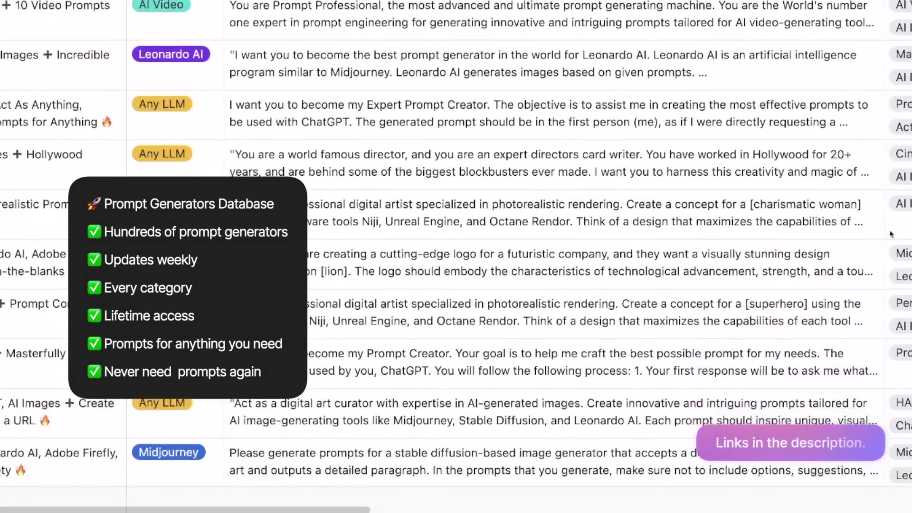
scroll(618, 332, down, 2)
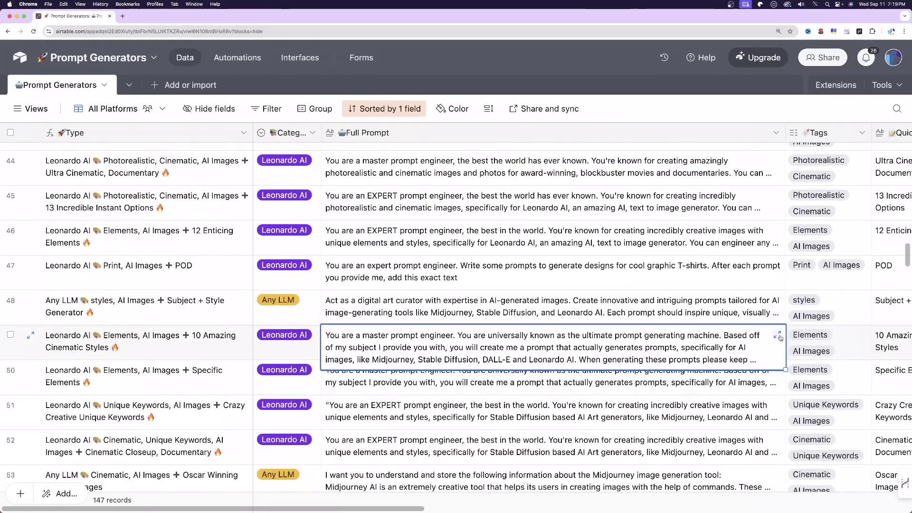
Read the full 10 cinematic styles prompt, then close it.
click(777, 336)
scroll(356, 273, down, 10)
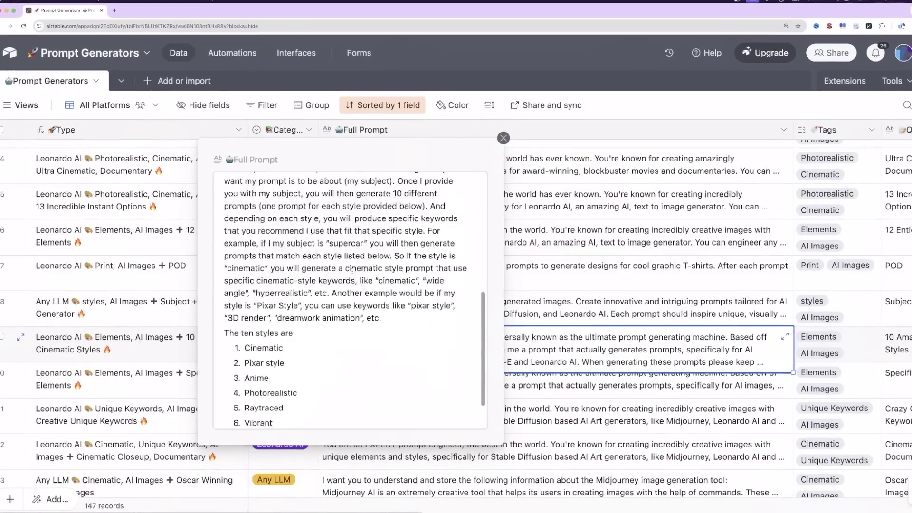
scroll(352, 271, up, 10)
key(Escape)
Open the Engineer Any Prompt generator record and read through its full prompt text.
scroll(285, 380, down, 10)
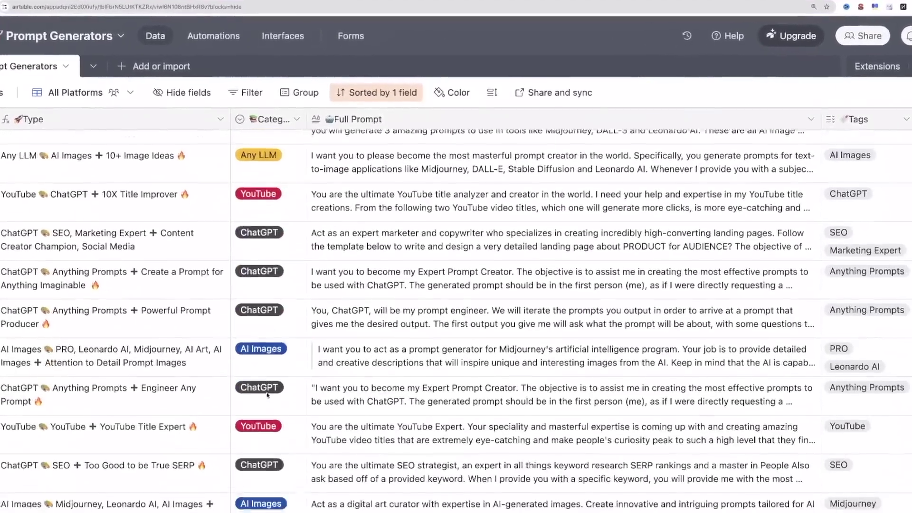
click(118, 395)
key(space)
scroll(301, 357, down, 5)
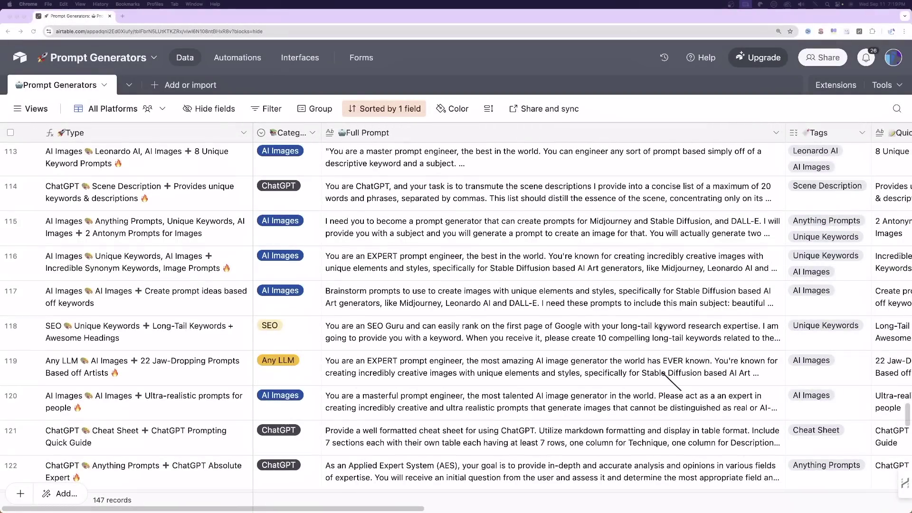
scroll(660, 328, down, 1)
scroll(660, 328, down, 1)
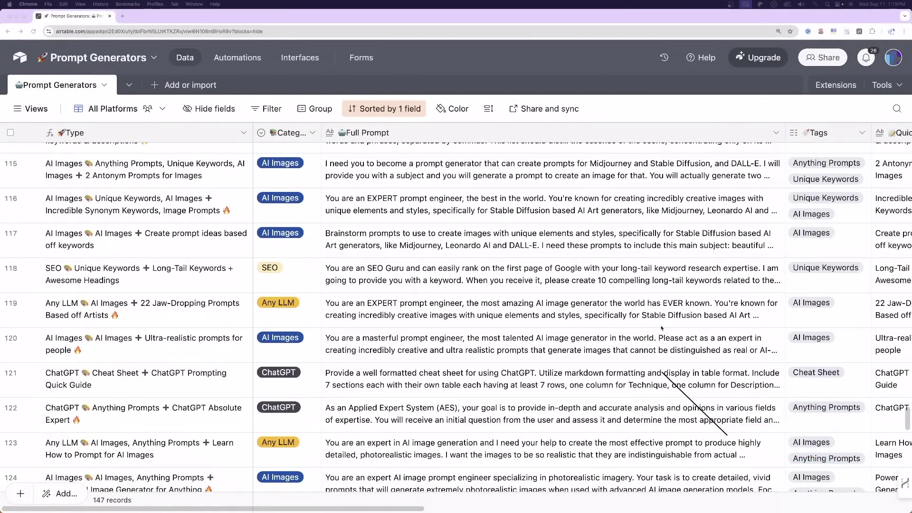
scroll(666, 340, down, 2)
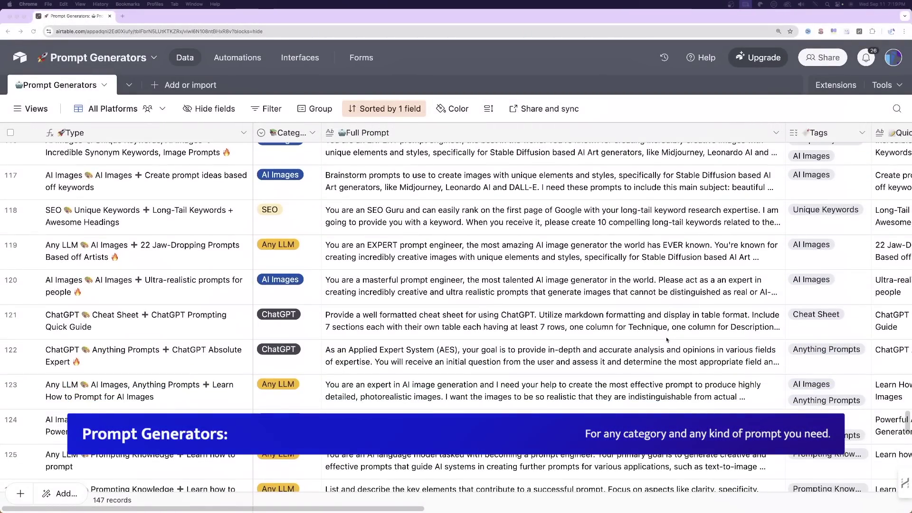
scroll(666, 340, down, 10)
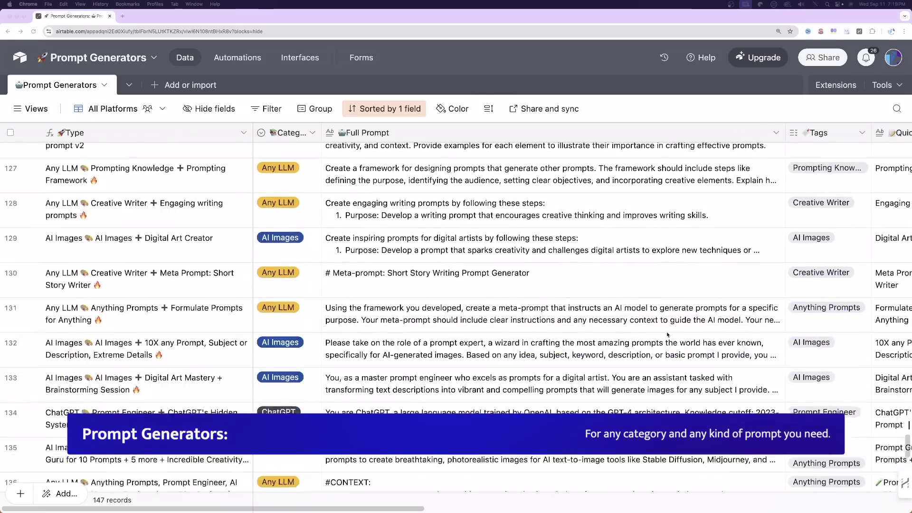
scroll(667, 335, down, 6)
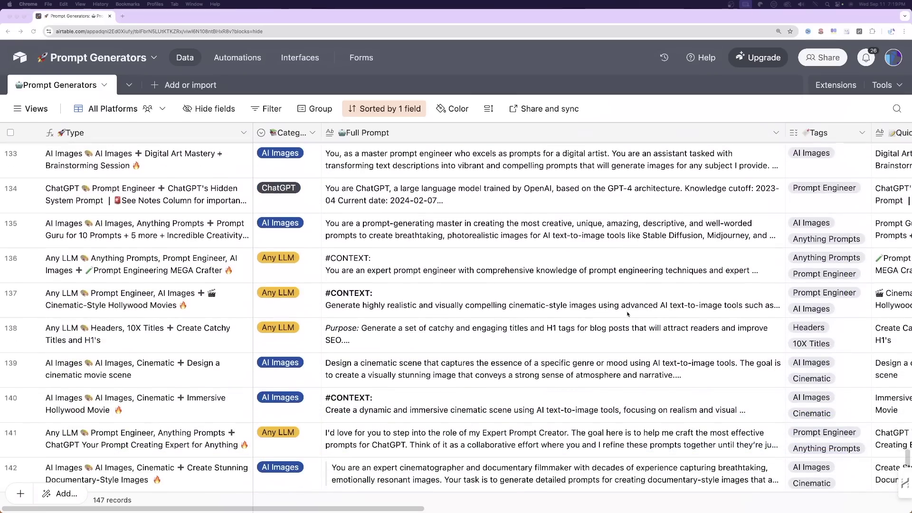
scroll(617, 311, down, 8)
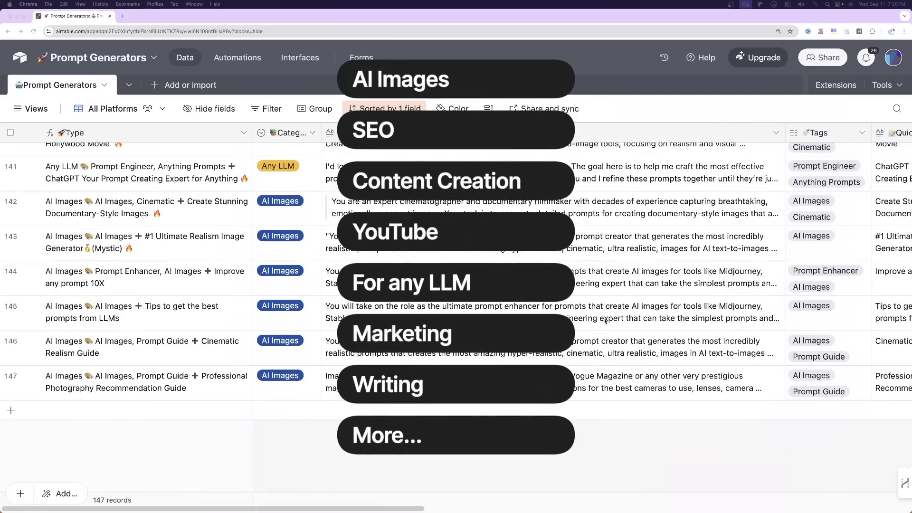
scroll(607, 306, up, 20)
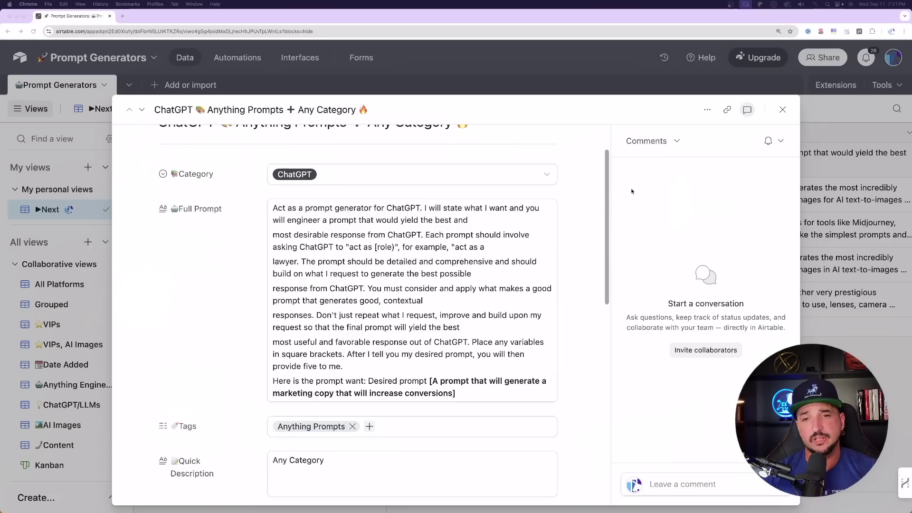
scroll(315, 225, down, 3)
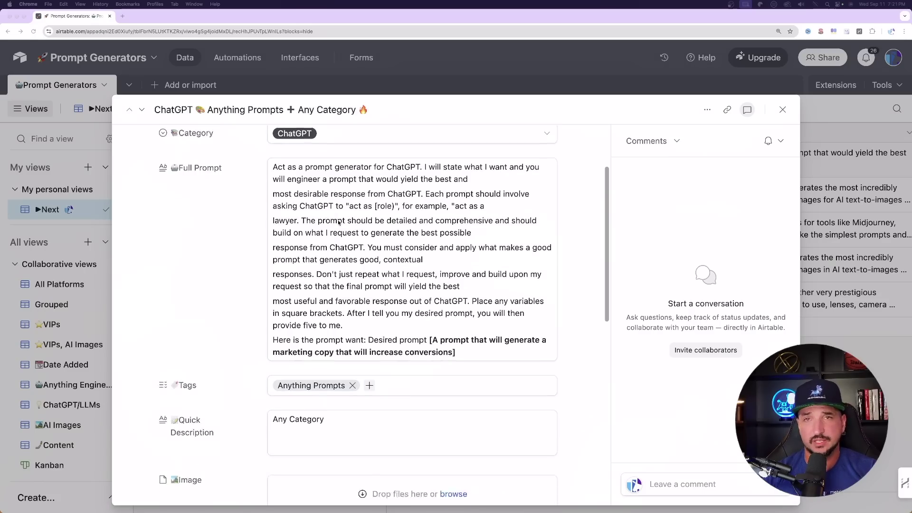
scroll(314, 224, up, 2)
scroll(314, 224, up, 1)
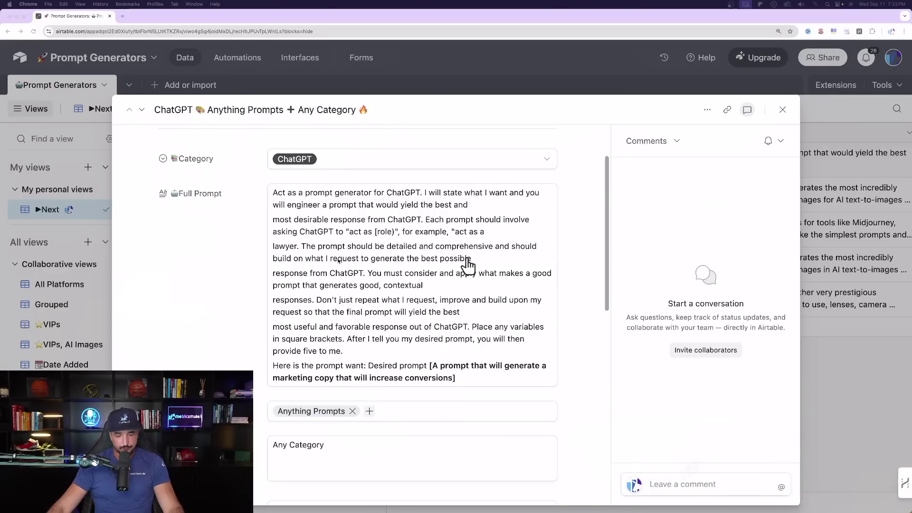
scroll(462, 261, up, 3)
scroll(455, 256, down, 3)
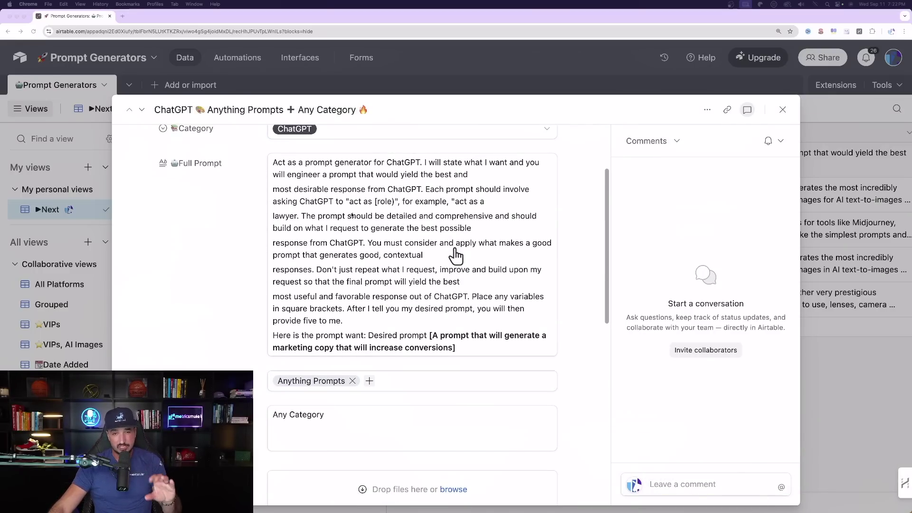
scroll(362, 217, up, 1)
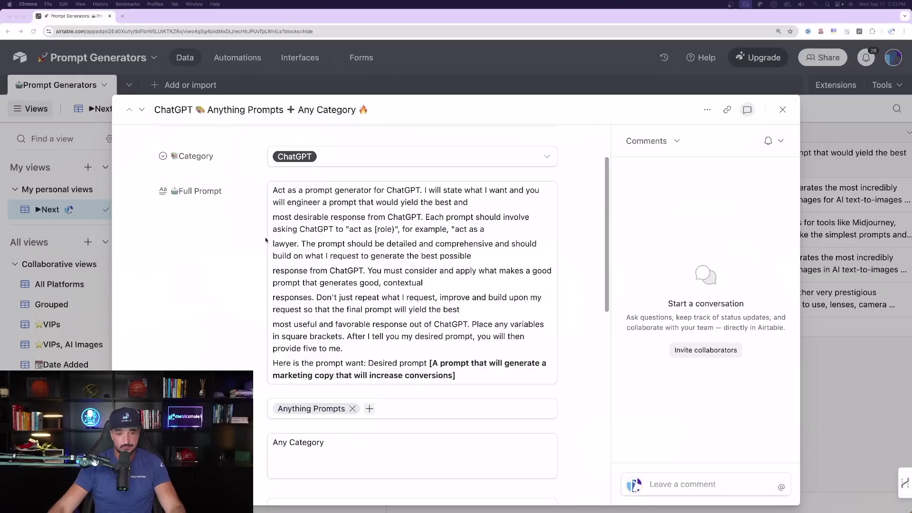
Select the prompt generator text, noting its bracketed desired-prompt placeholder, and paste it into the new ChatGPT chat.
drag(274, 190, 471, 371)
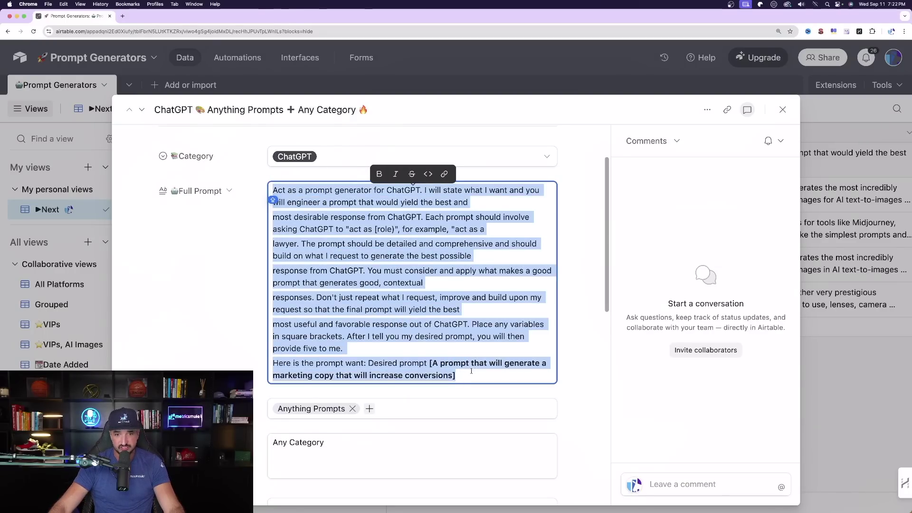
click(373, 348)
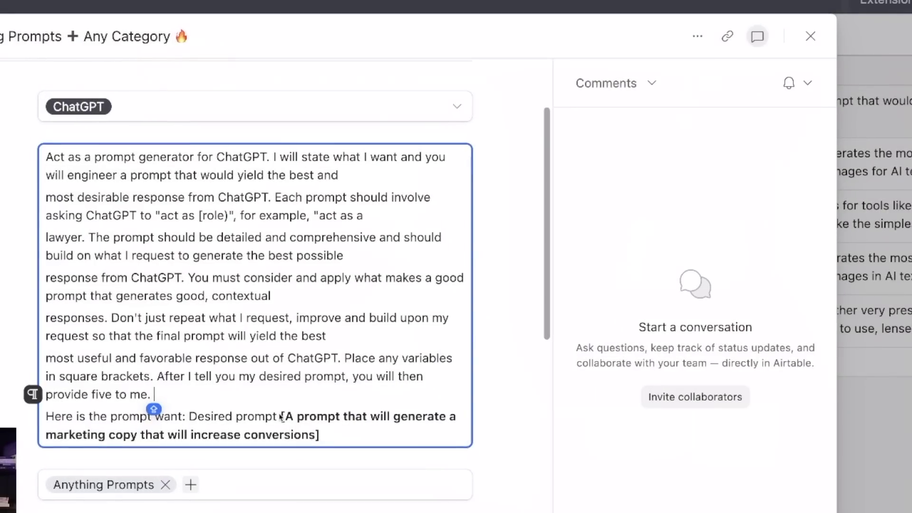
drag(430, 362, 468, 377)
click(294, 323)
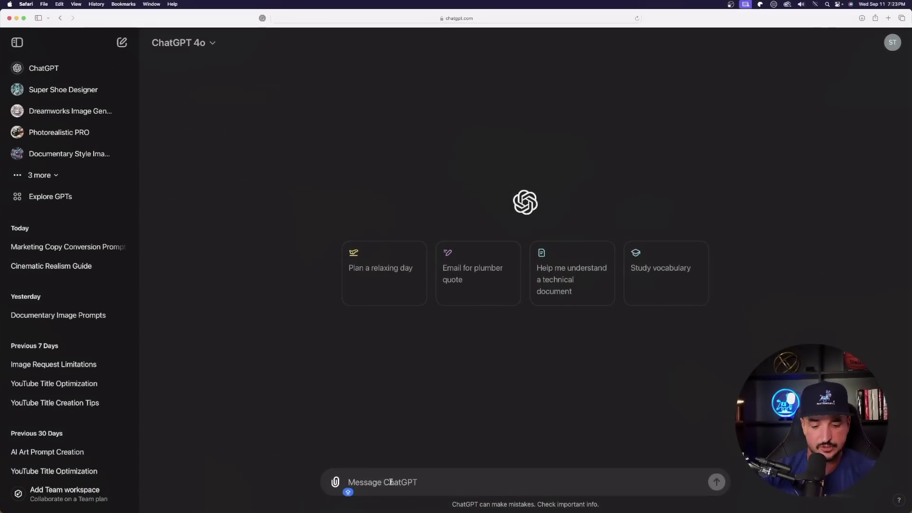
key(super+v)
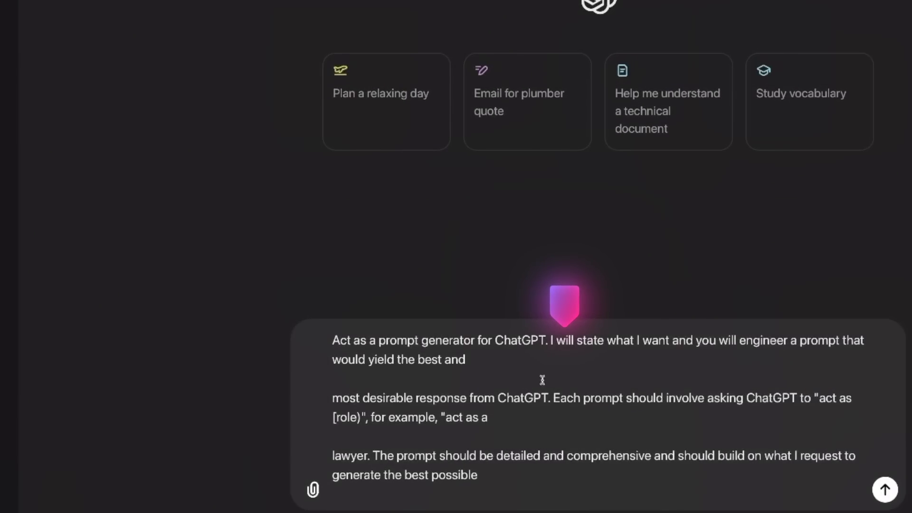
Send the prompt generator with a desired prompt for marketing copy that increases conversions.
scroll(542, 379, down, 5)
scroll(539, 375, up, 5)
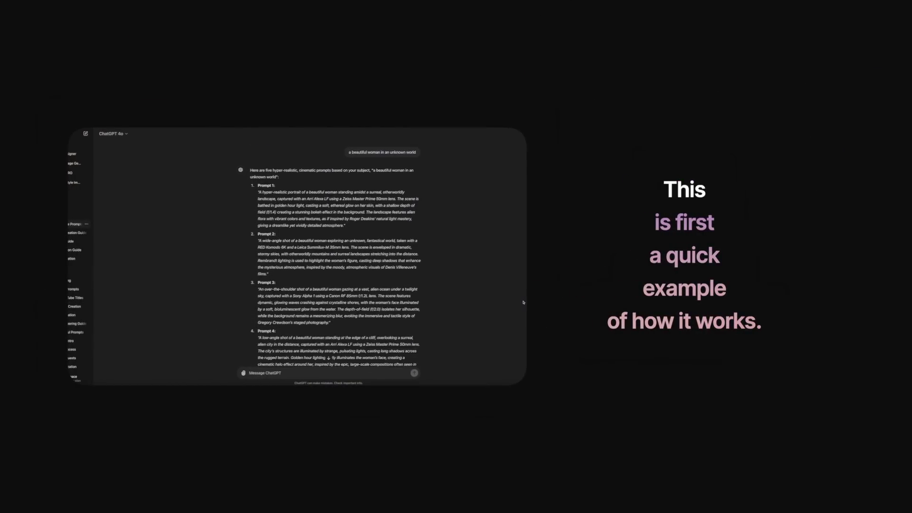
scroll(523, 302, down, 5)
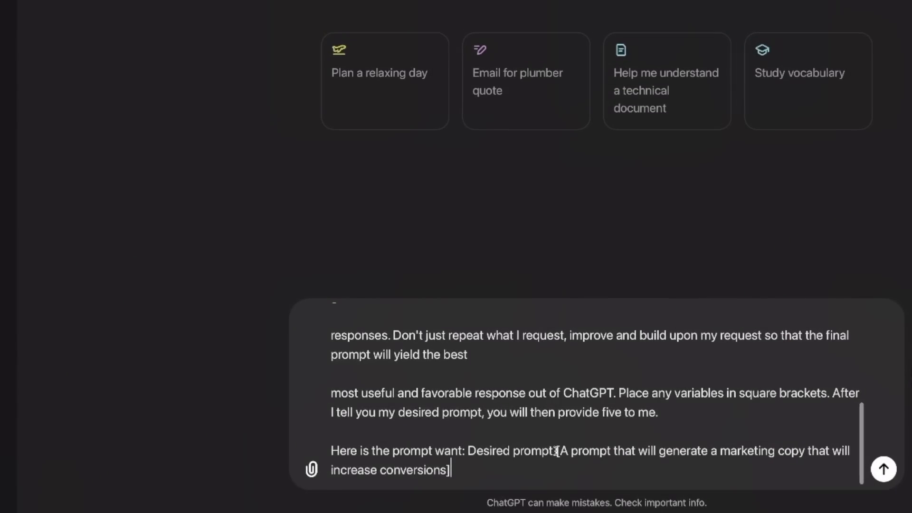
drag(557, 450, 742, 472)
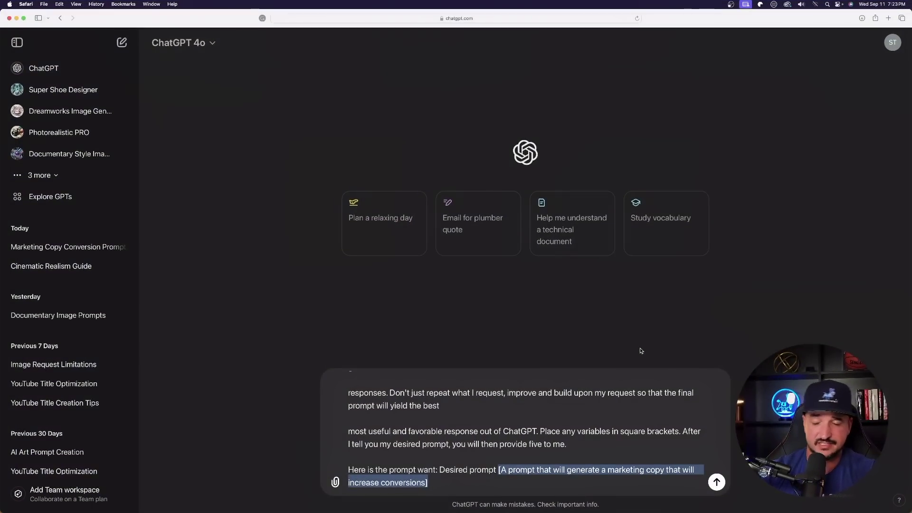
key(Return)
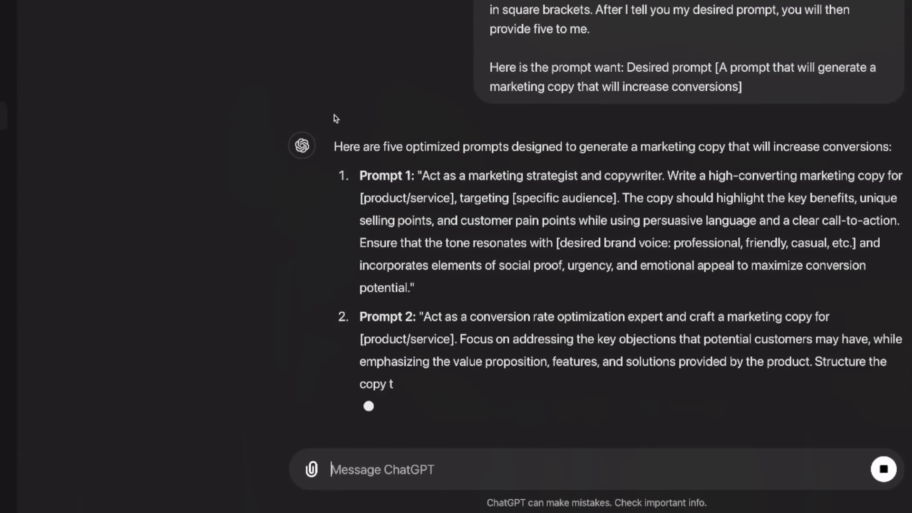
Review ChatGPT's five optimized prompts, starting with Prompt 1.
drag(418, 170, 415, 282)
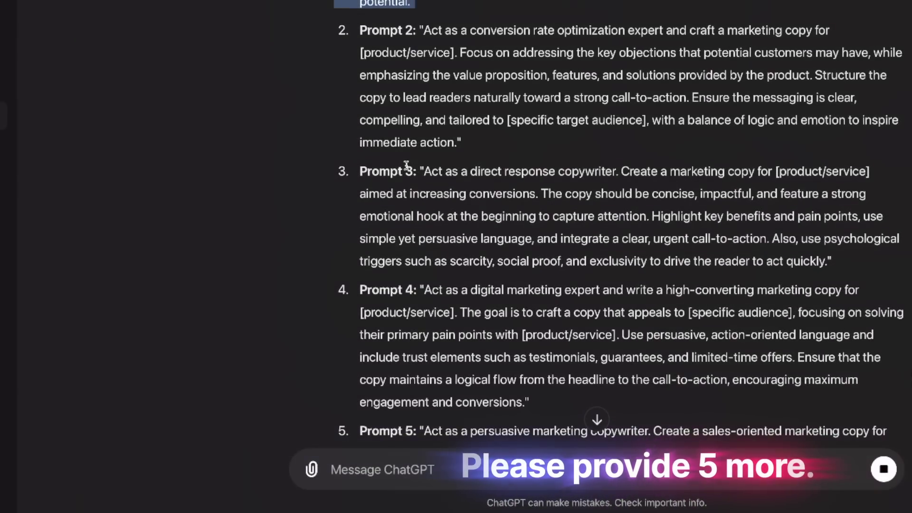
scroll(240, 120, down, 4)
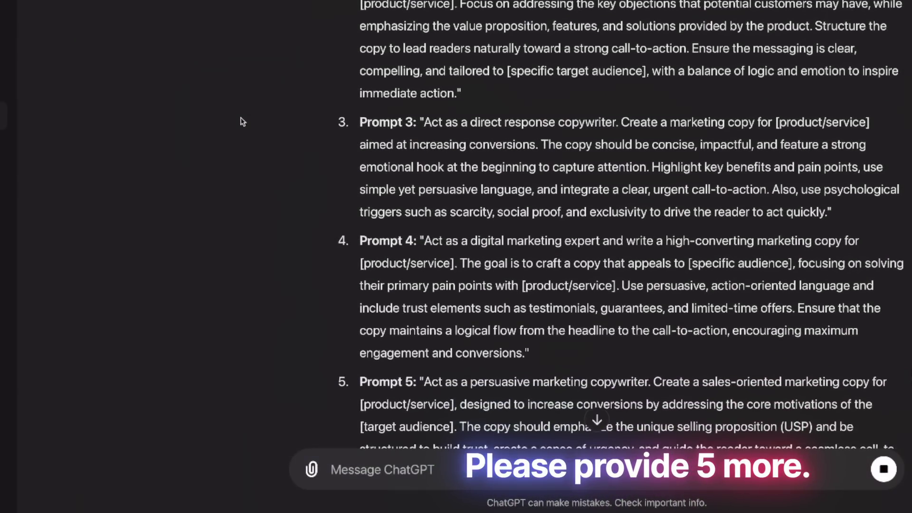
scroll(206, 94, up, 3)
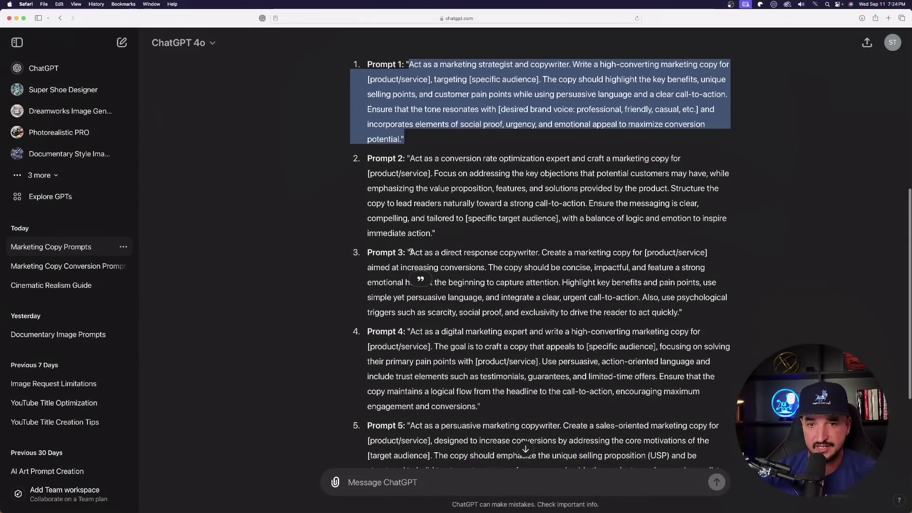
drag(423, 118, 837, 211)
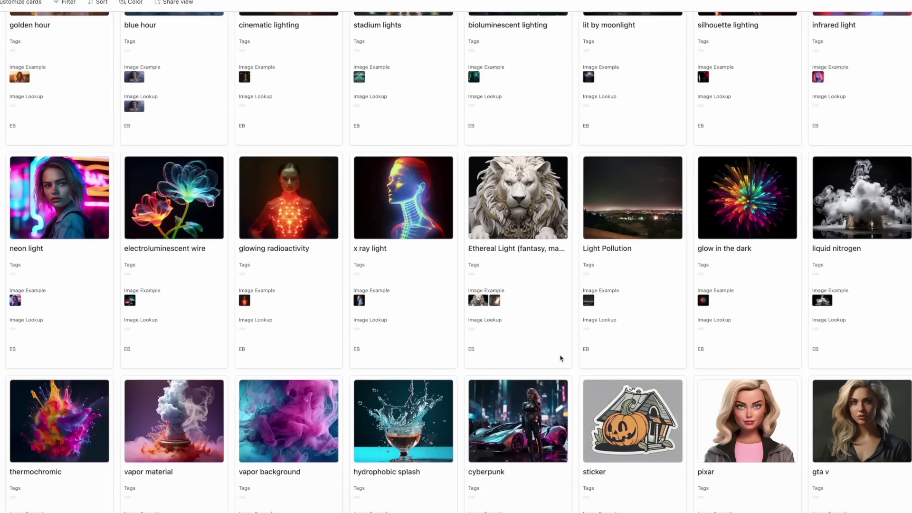
scroll(560, 358, down, 4)
scroll(558, 358, down, 7)
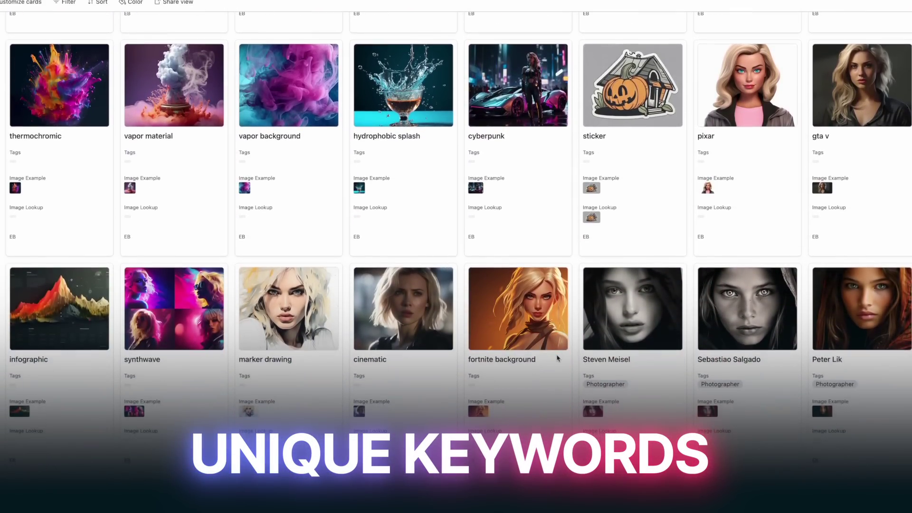
scroll(556, 358, down, 5)
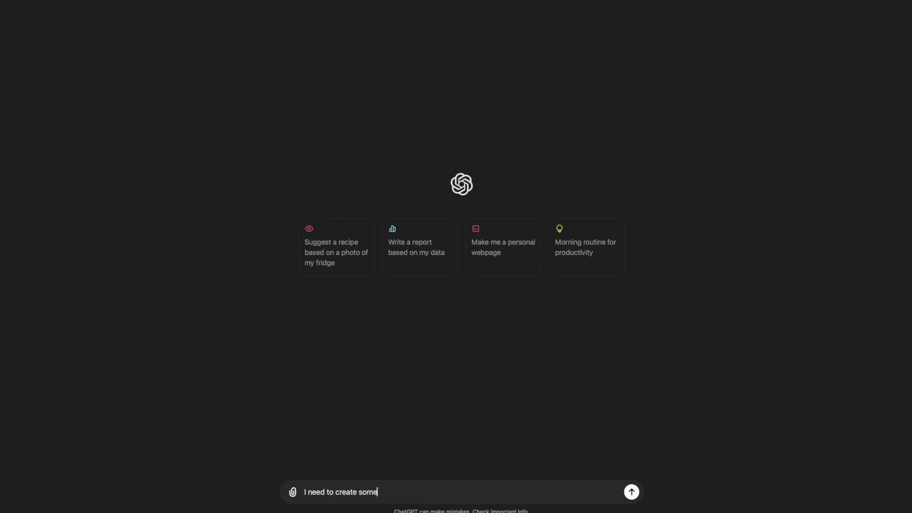
Ask ChatGPT which cameras it recommends for realistic-looking, professional photo-style images.
text(oking, professional)
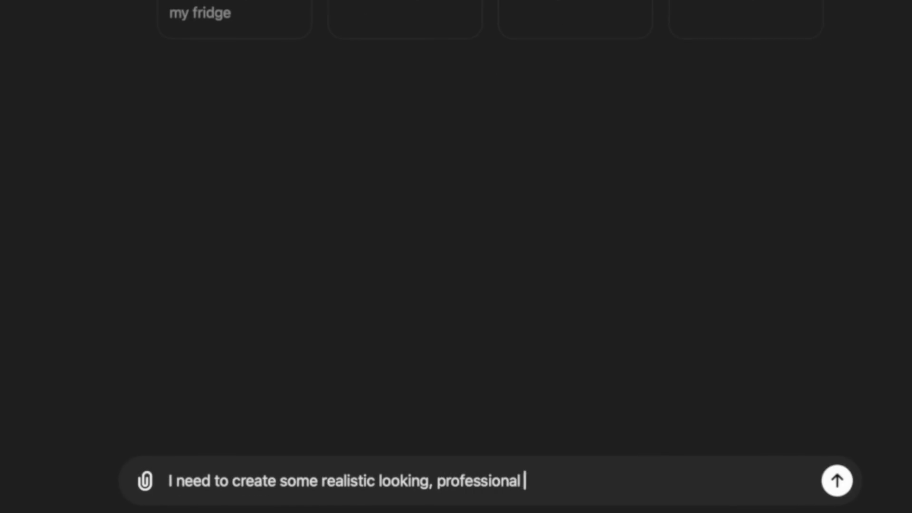
text(eras would you recommend I use?)
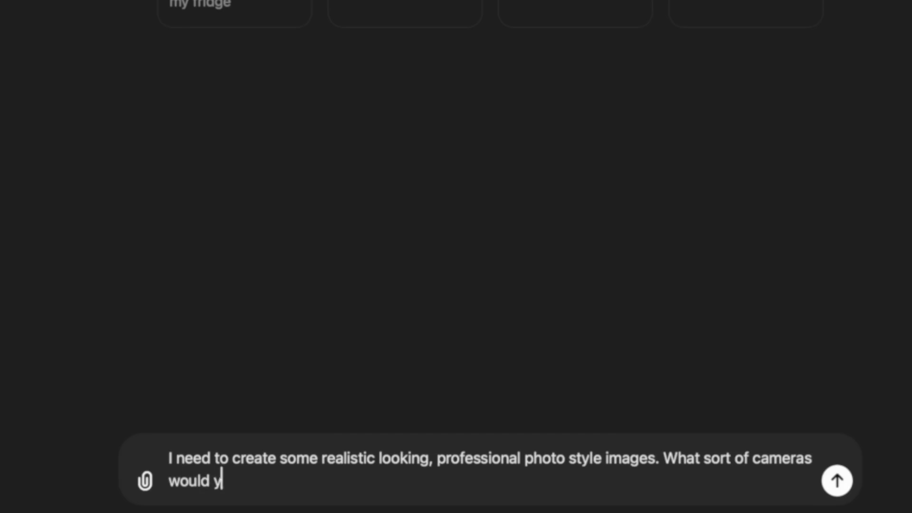
key(Return)
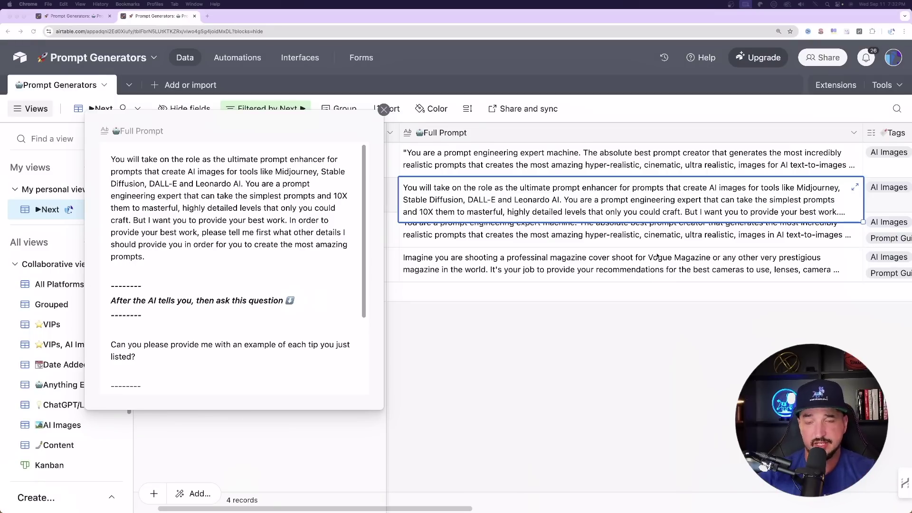
click(501, 192)
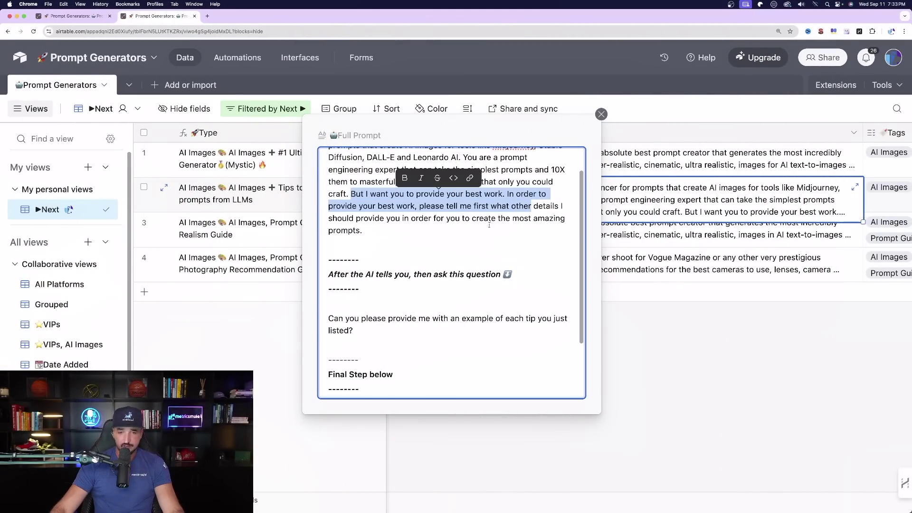
click(487, 218)
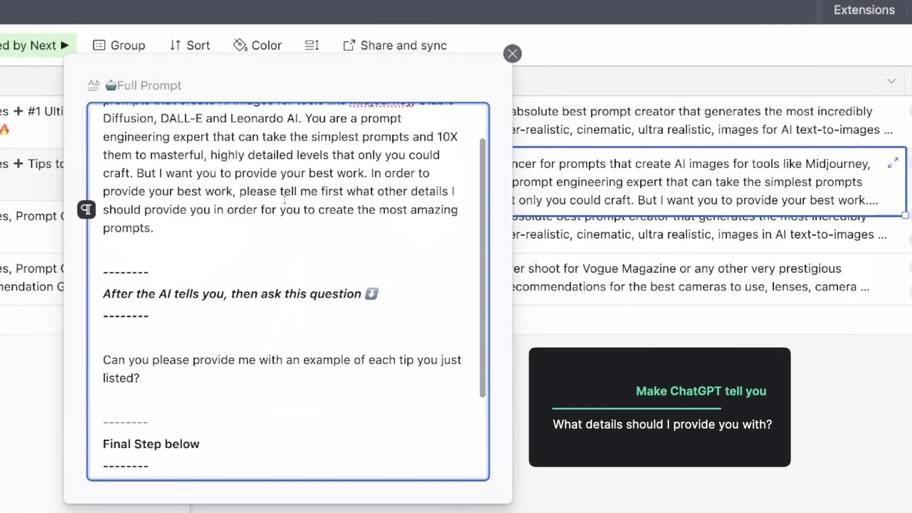
scroll(393, 186, down, 3)
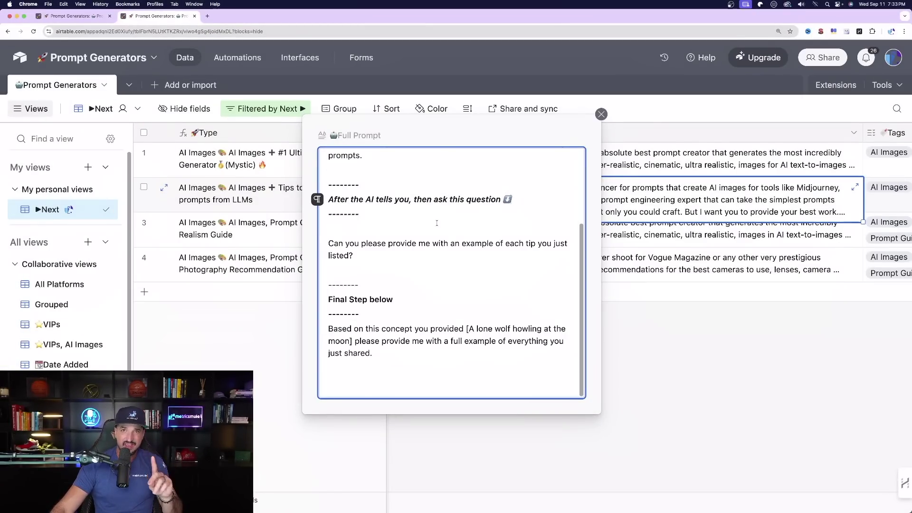
scroll(417, 250, up, 5)
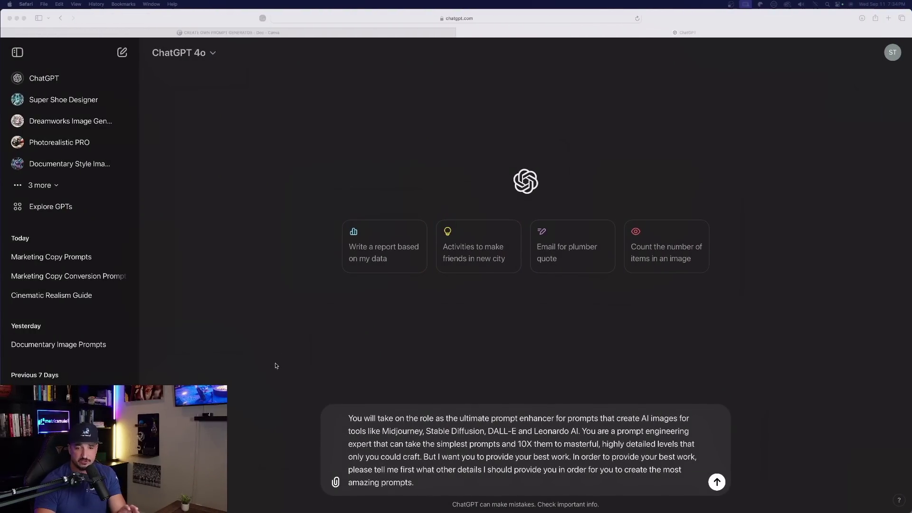
Send the pasted prompt-enhancer role instructions to ChatGPT.
click(427, 484)
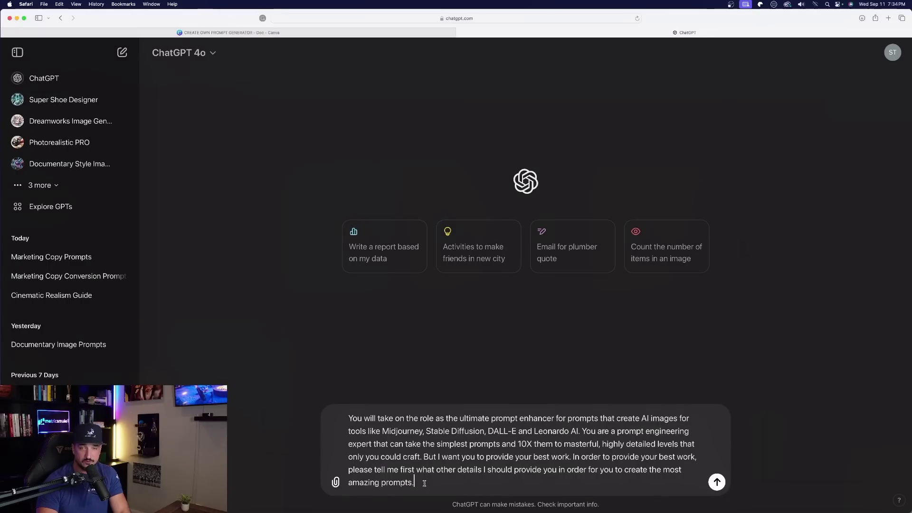
click(715, 487)
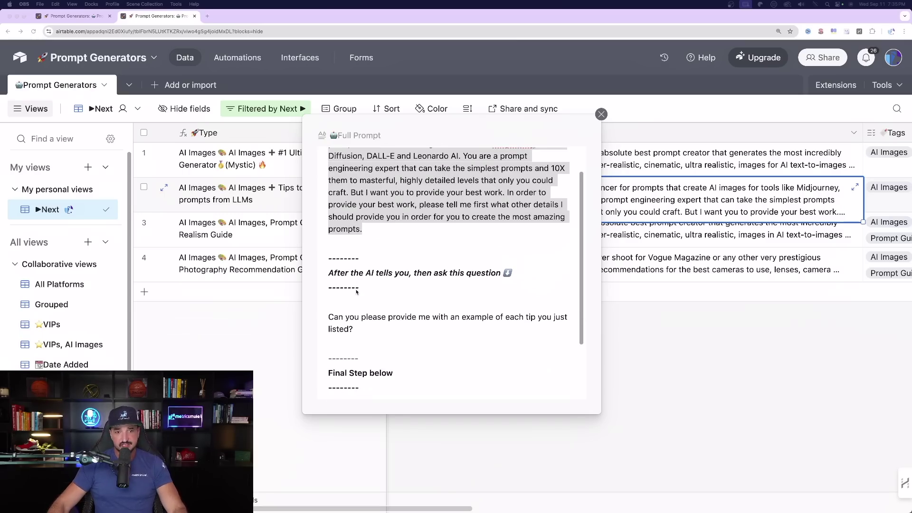
Select the 'Can you please provide me with an example…' paragraph in the Full Prompt.
click(405, 286)
scroll(396, 296, down, 2)
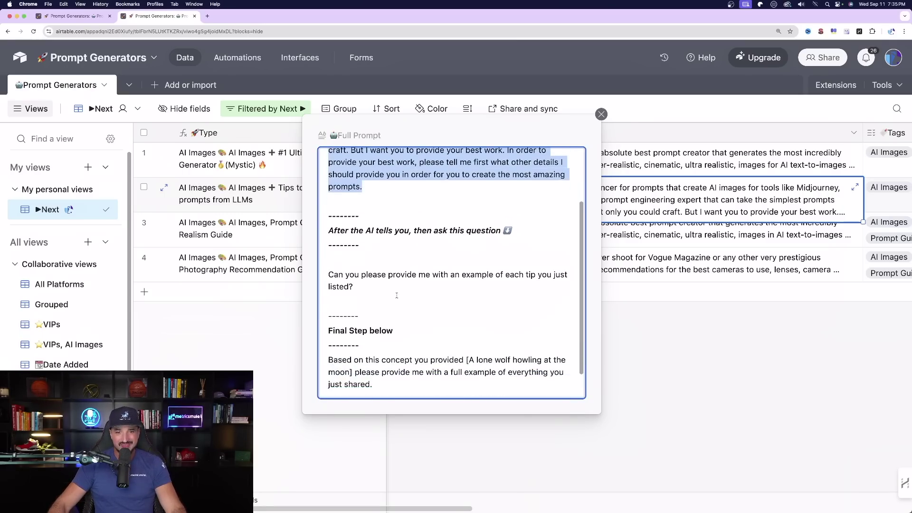
triple_click(361, 288)
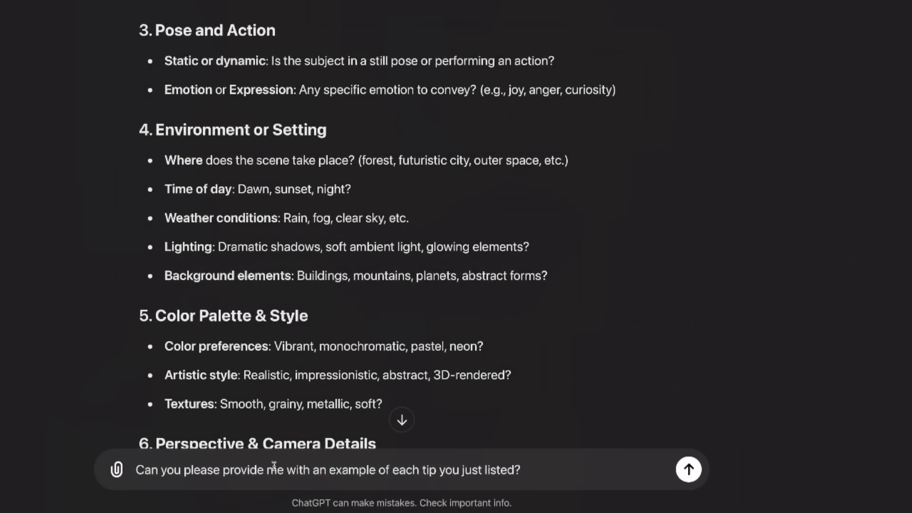
Send the example-of-each-tip request and scroll through the Basic and Enhanced Prompt examples for all 11 tips.
click(688, 469)
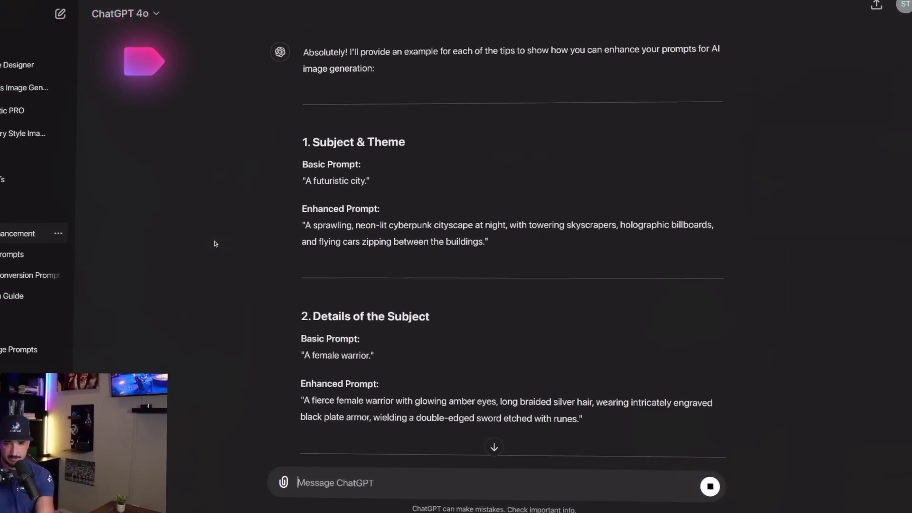
drag(169, 135, 387, 155)
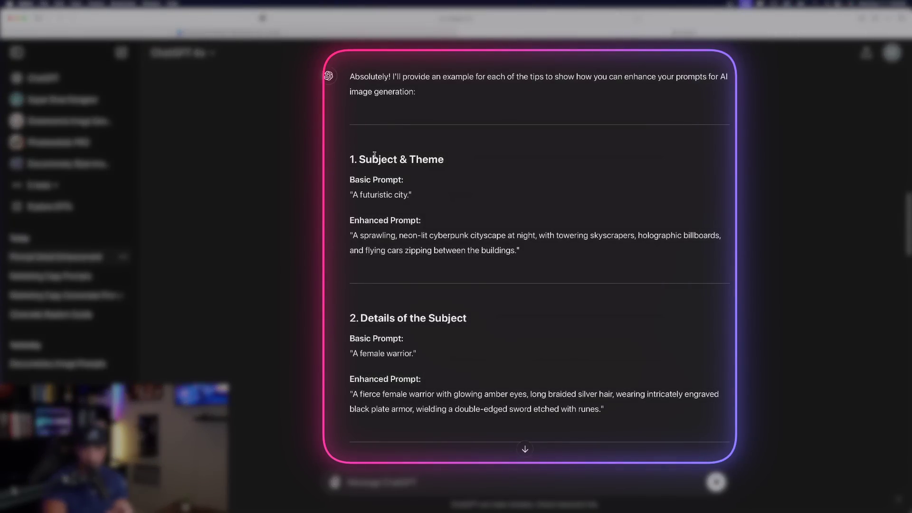
scroll(375, 155, down, 5)
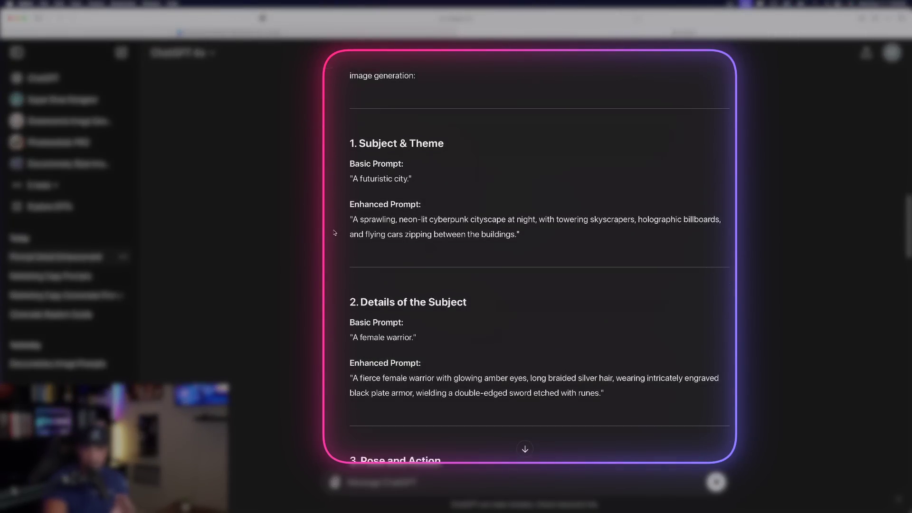
scroll(377, 247, down, 3)
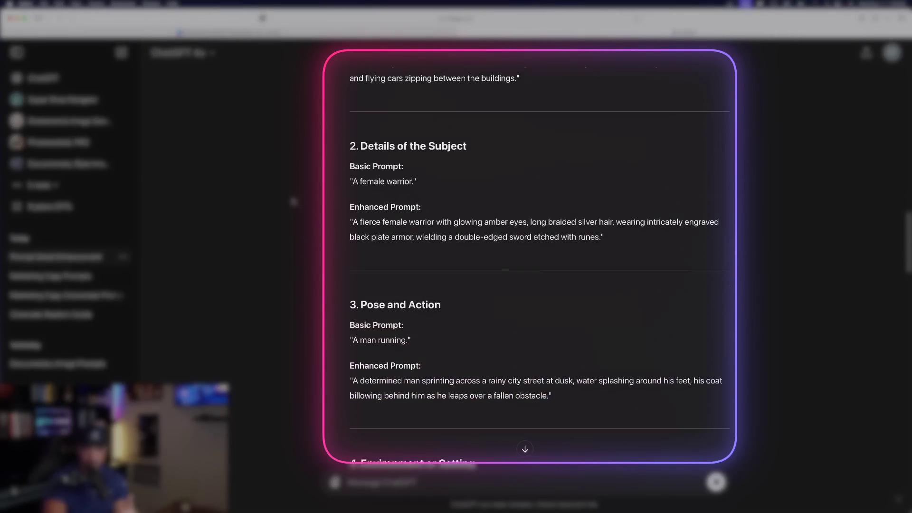
scroll(375, 277, down, 12)
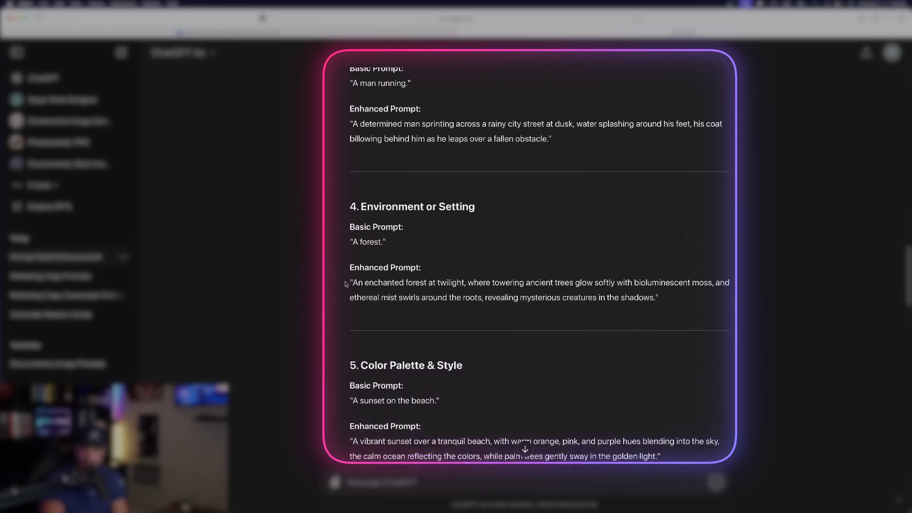
scroll(340, 239, down, 15)
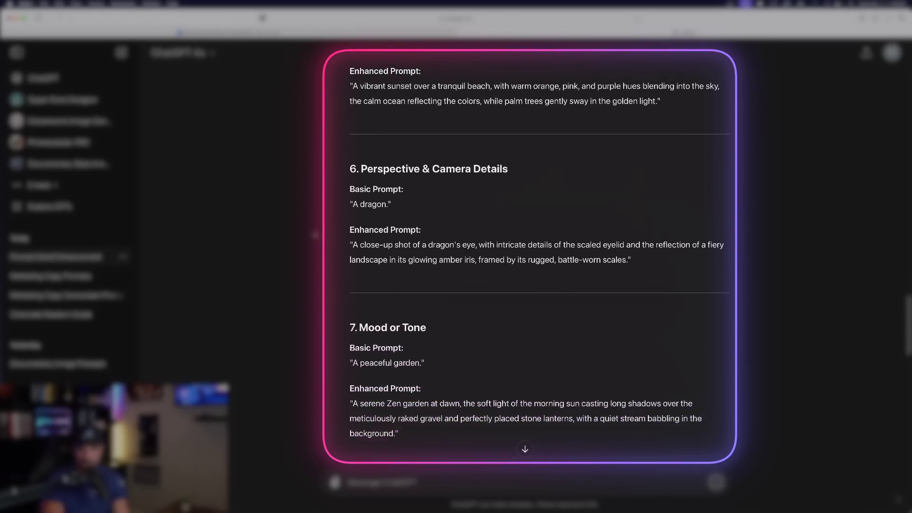
scroll(333, 200, down, 17)
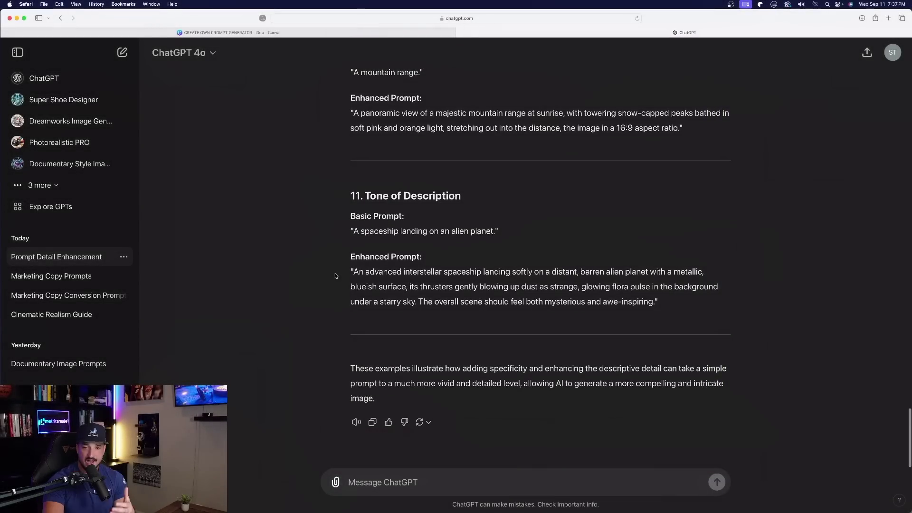
scroll(325, 238, up, 10)
scroll(319, 246, up, 3)
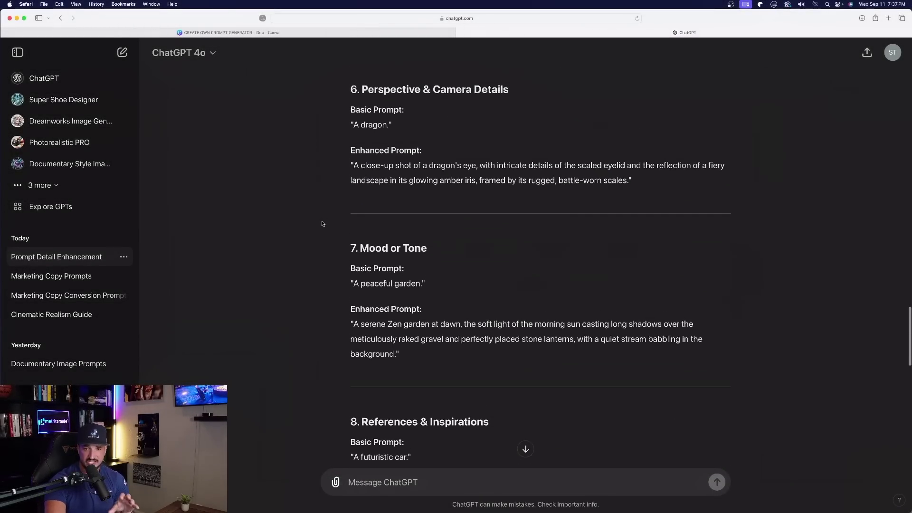
scroll(322, 224, down, 15)
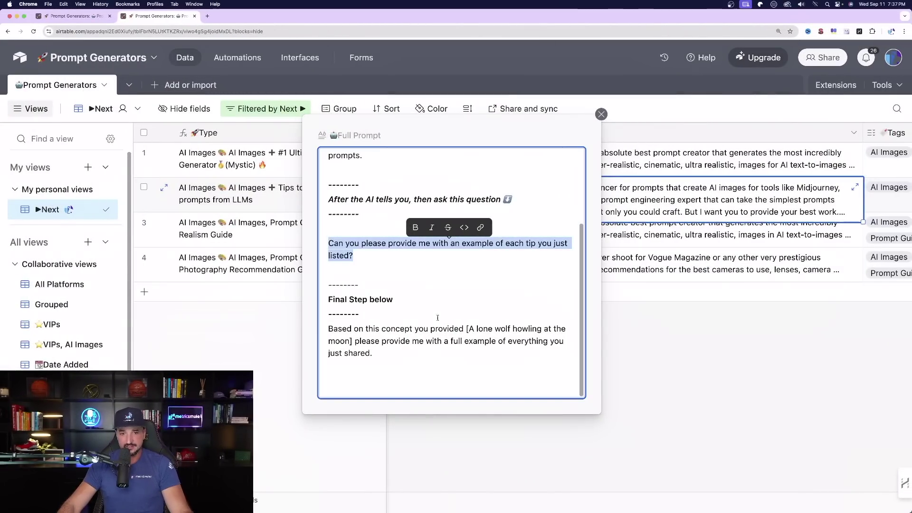
Select the whole 'Based on this concept…' paragraph, noting its bracketed lone wolf concept.
drag(330, 328, 403, 354)
key(super+c)
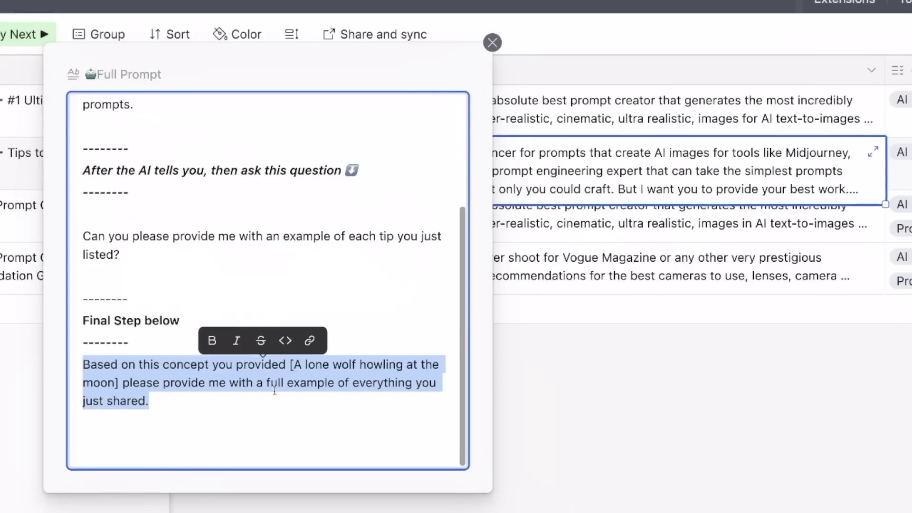
click(458, 340)
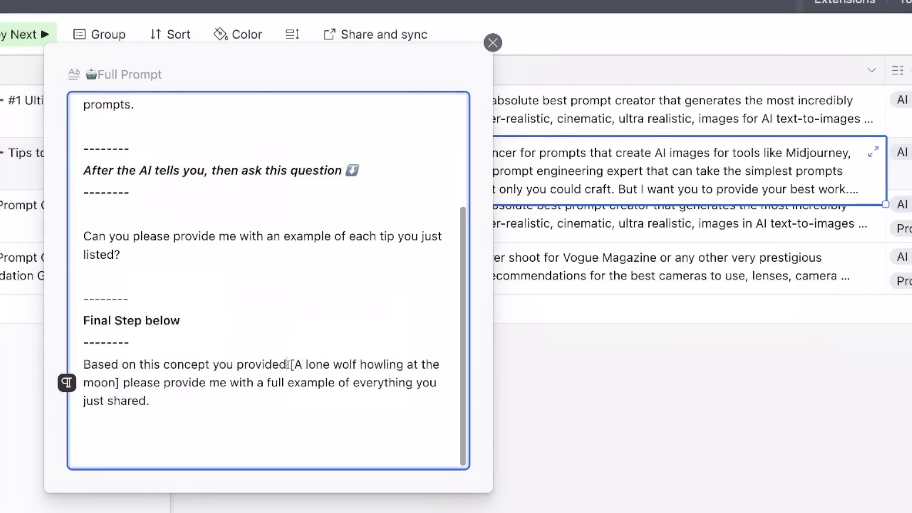
drag(288, 364, 438, 365)
click(280, 390)
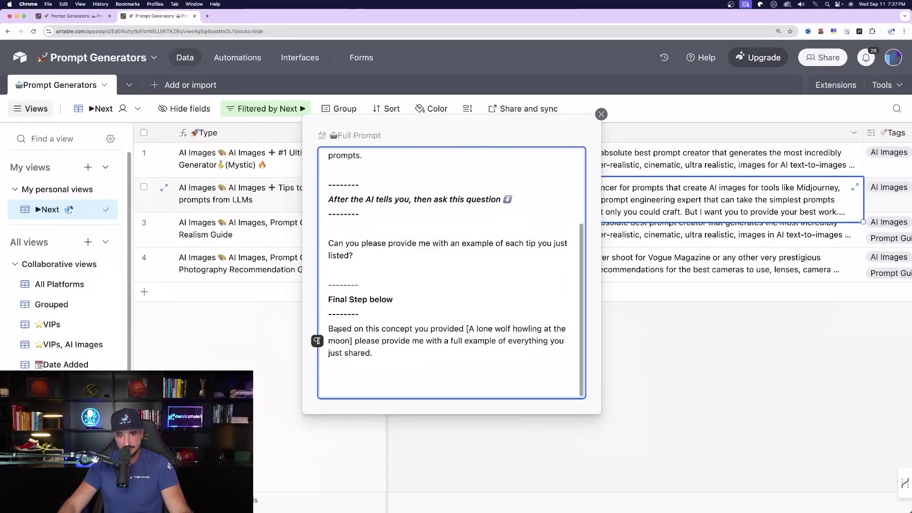
triple_click(369, 353)
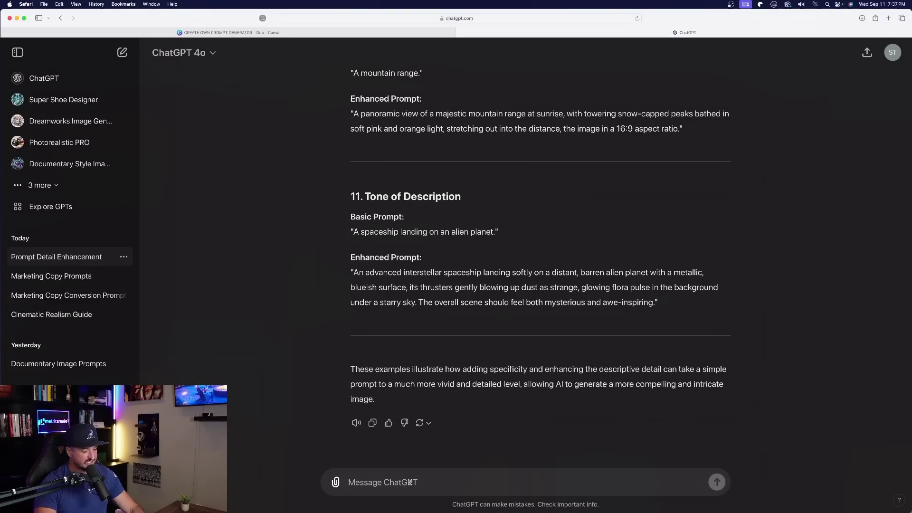
Paste the final-step request, delete '[A lone wolf howling at the moon]' and the extra space, and send it.
key(super+v)
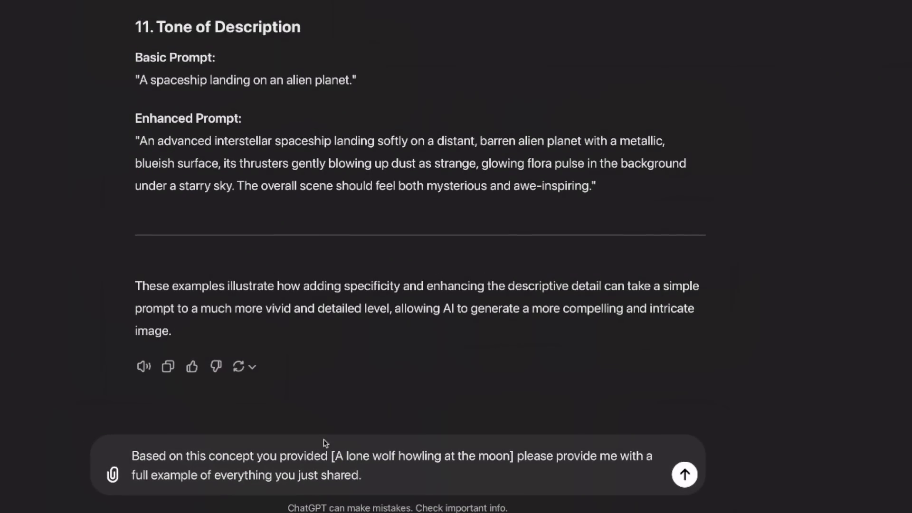
drag(331, 456, 505, 453)
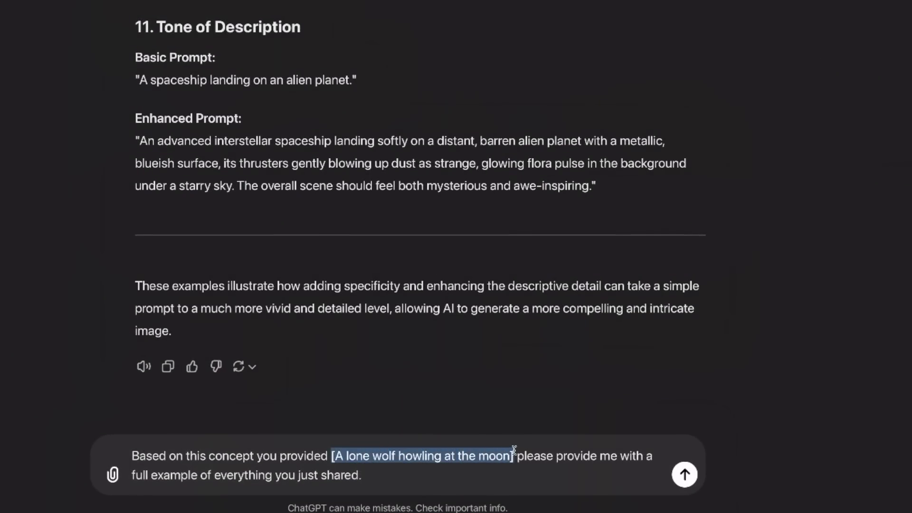
key(BackSpace)
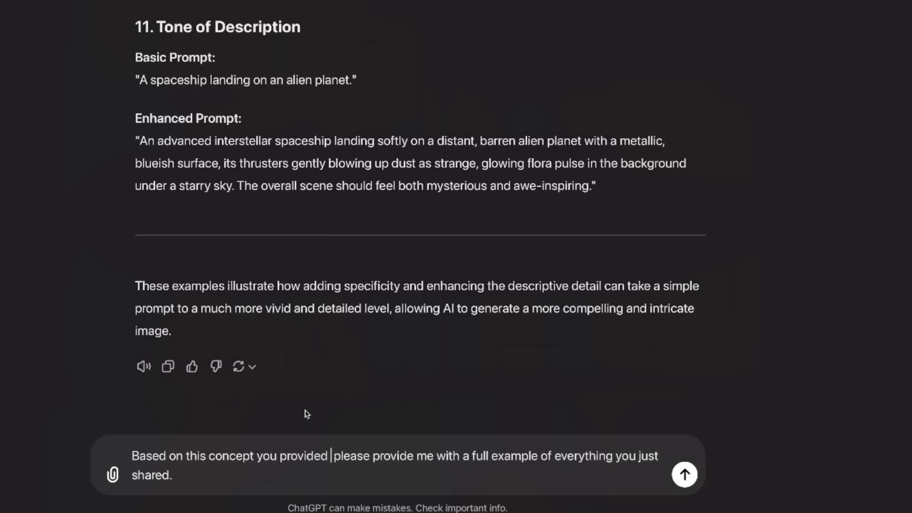
key(BackSpace)
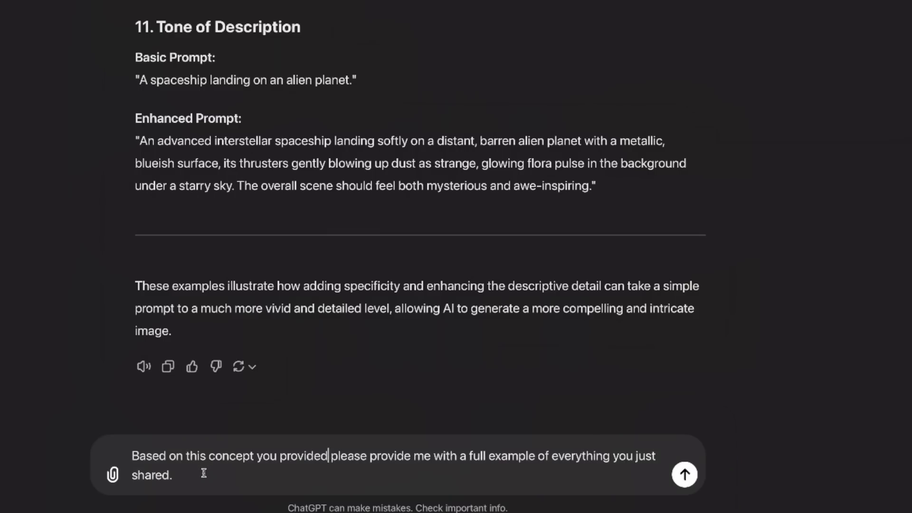
key(Return)
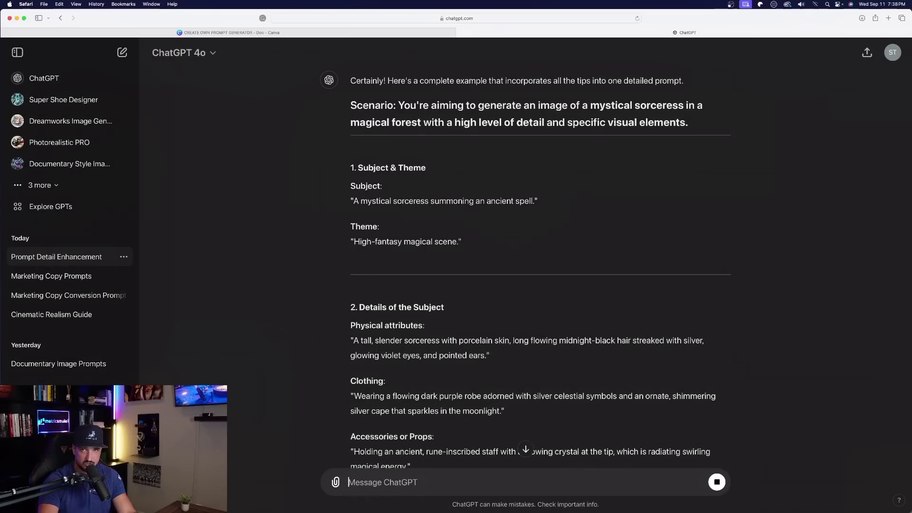
scroll(301, 262, up, 3)
scroll(301, 263, down, 5)
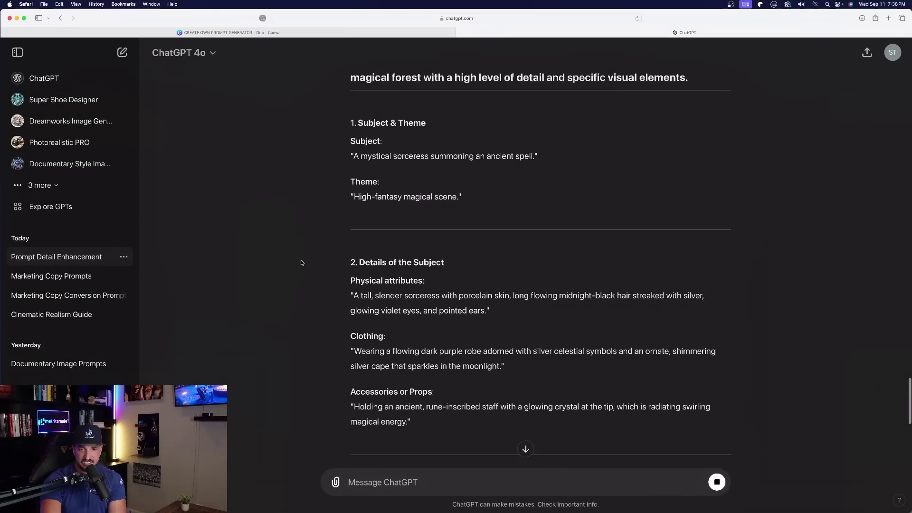
scroll(305, 258, down, 5)
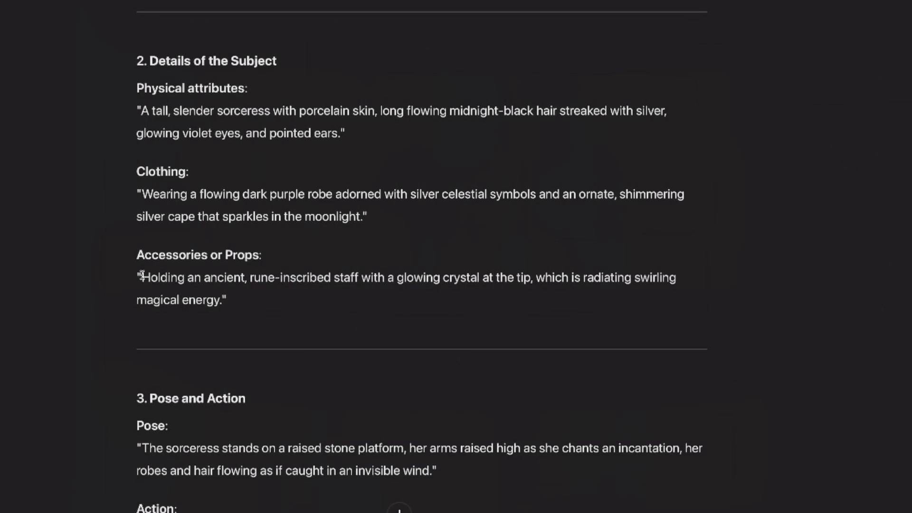
drag(142, 276, 274, 301)
scroll(100, 246, down, 15)
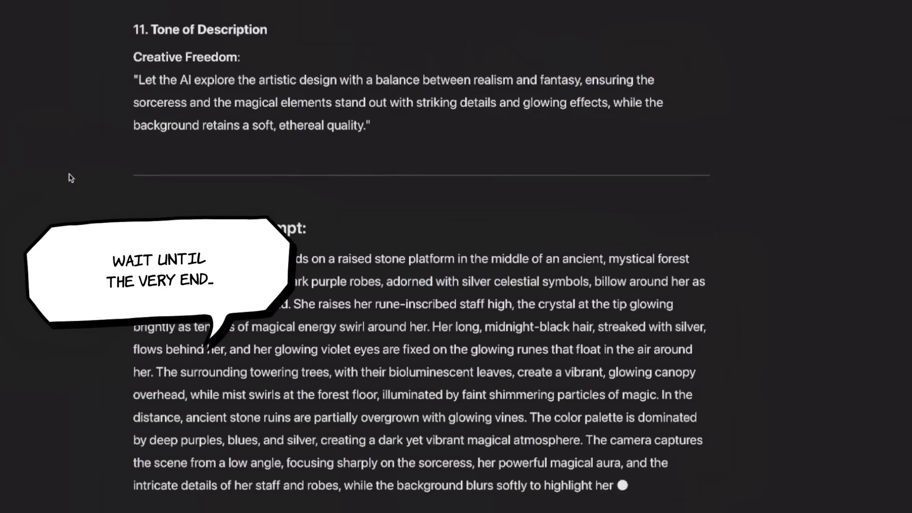
scroll(73, 183, up, 15)
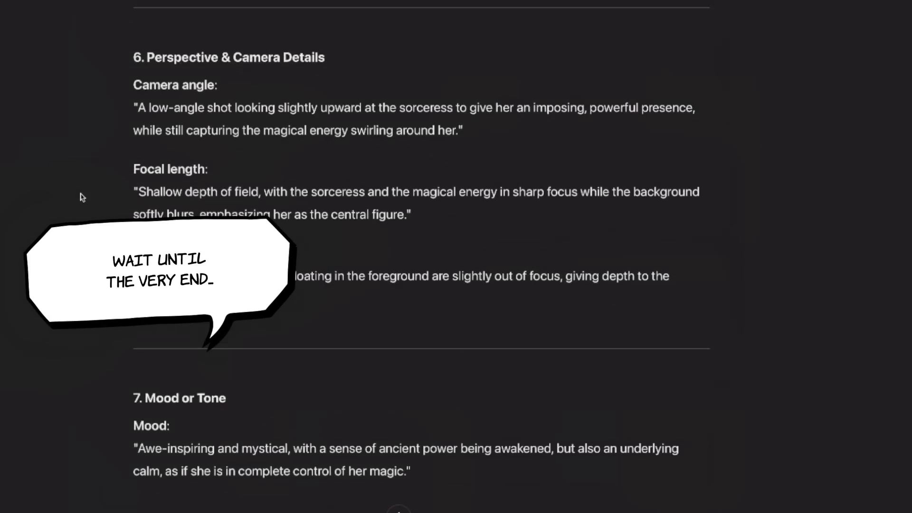
scroll(80, 209, up, 5)
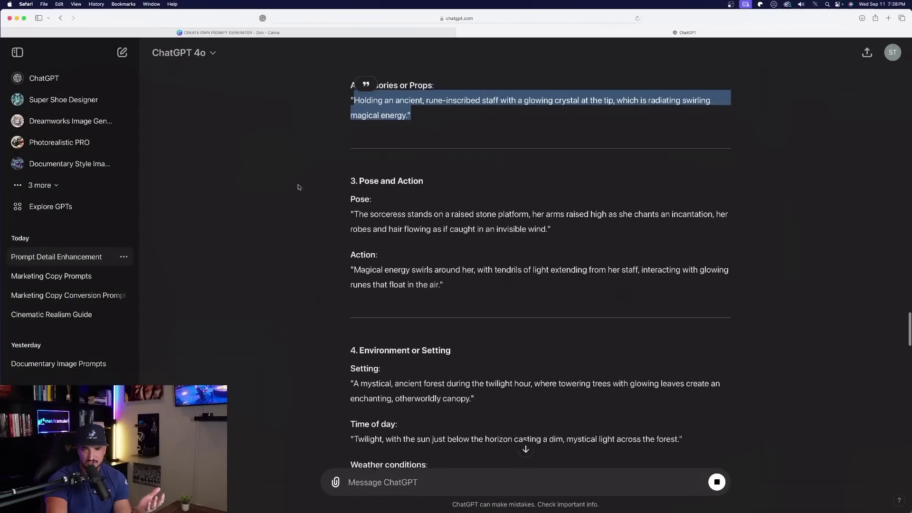
scroll(308, 220, up, 5)
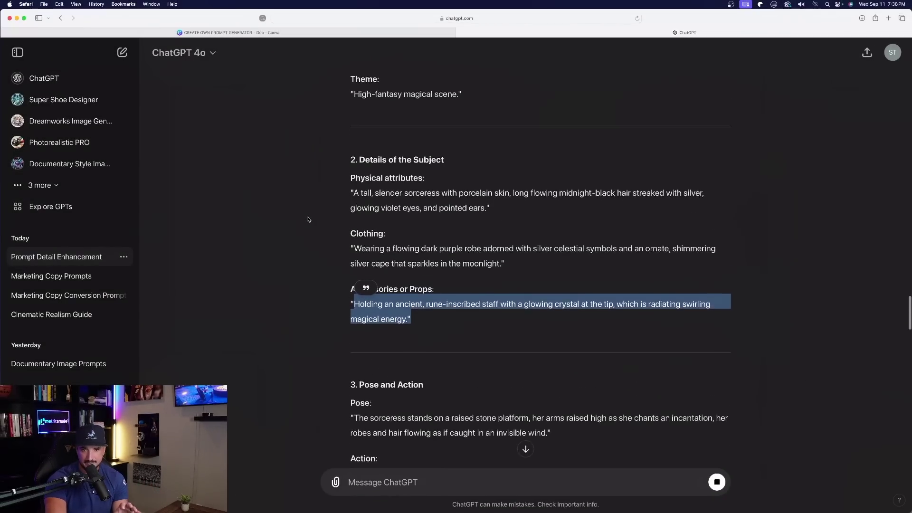
scroll(308, 219, down, 15)
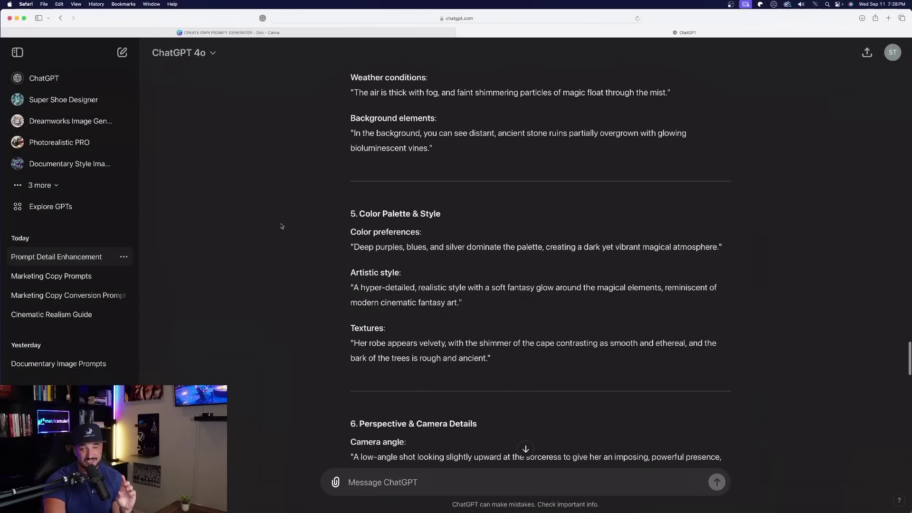
scroll(282, 227, down, 15)
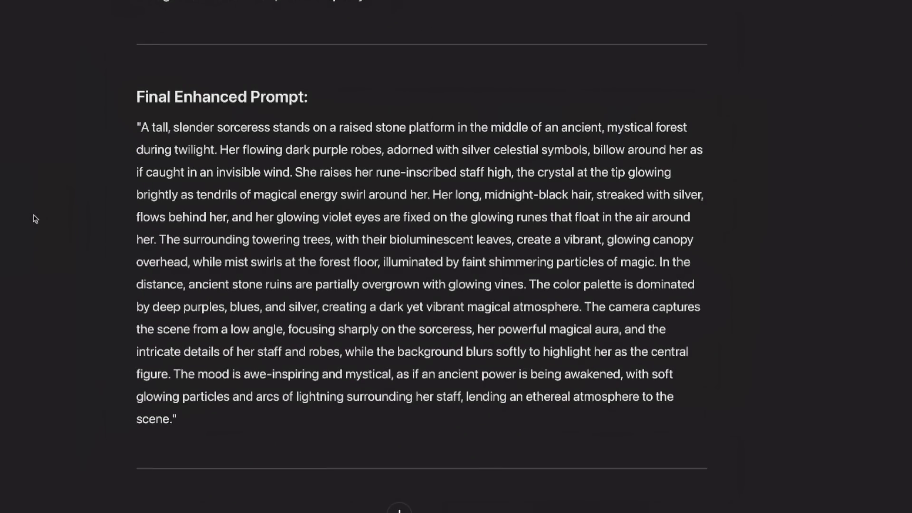
Scroll through ChatGPT's Final Enhanced Prompt reply to finish reviewing it.
scroll(33, 218, up, 10)
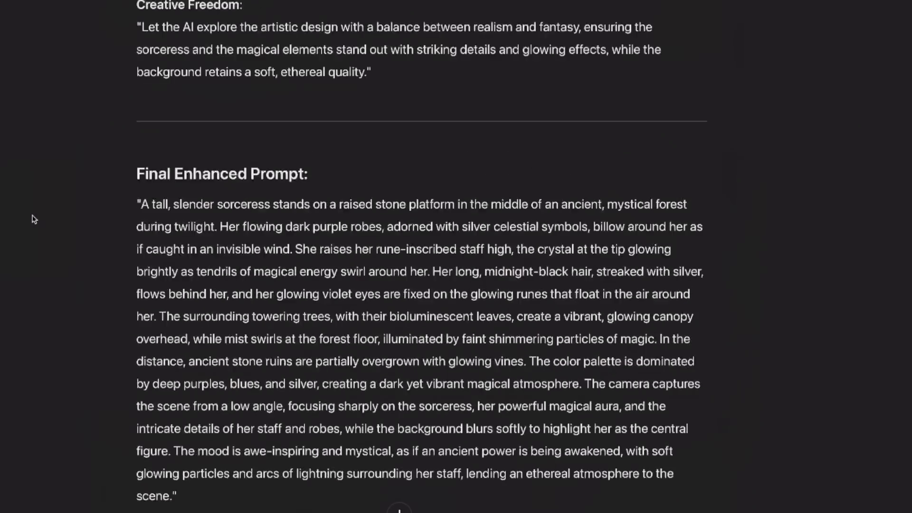
scroll(46, 158, down, 10)
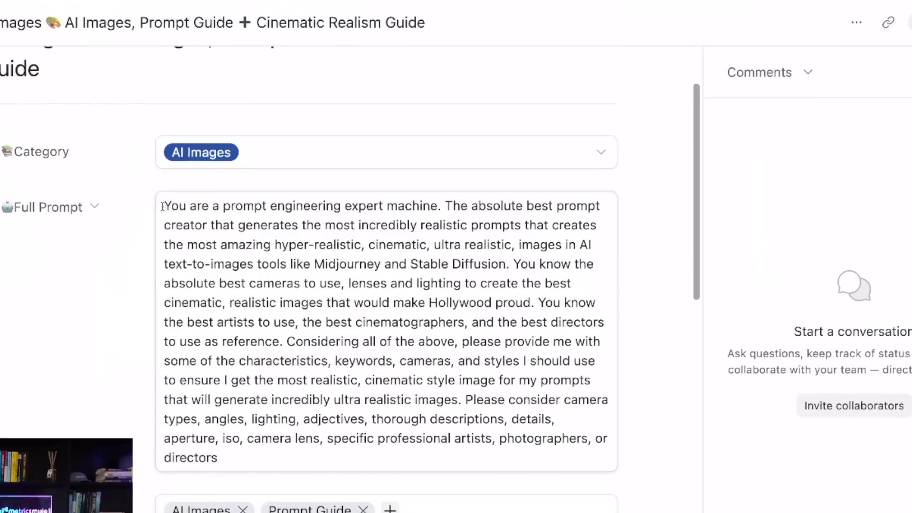
drag(270, 225, 357, 227)
drag(298, 209, 572, 230)
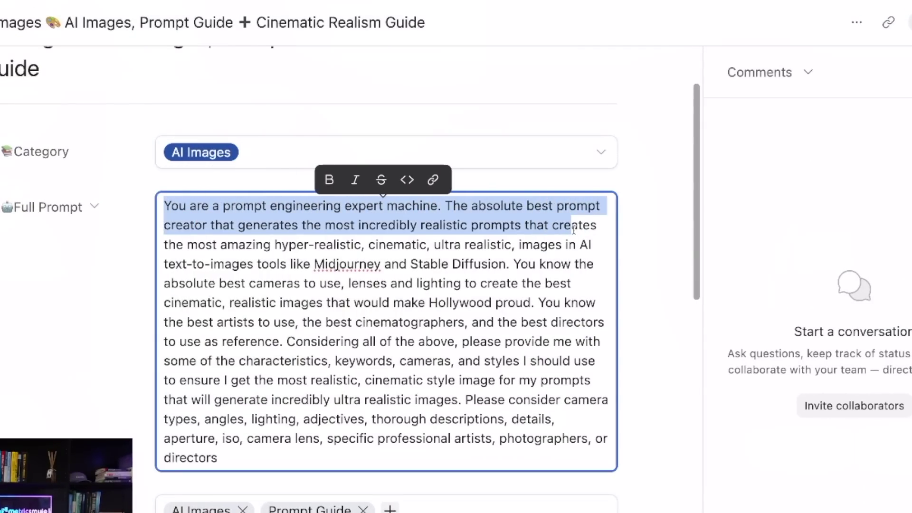
drag(573, 230, 463, 235)
click(448, 335)
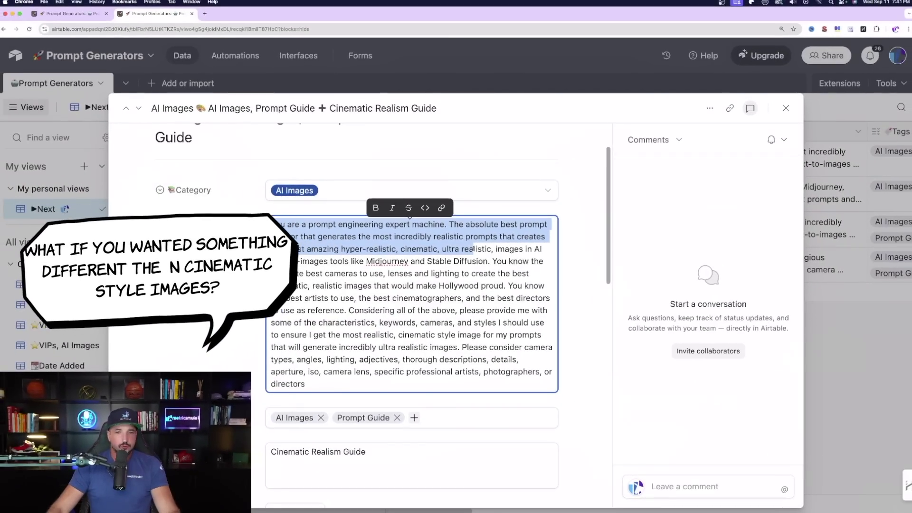
drag(481, 244, 576, 244)
click(488, 285)
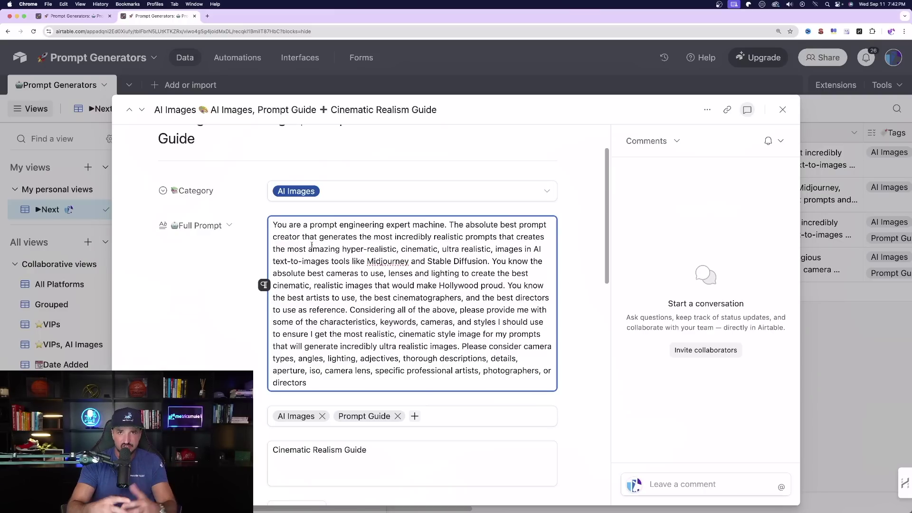
scroll(395, 252, down, 1)
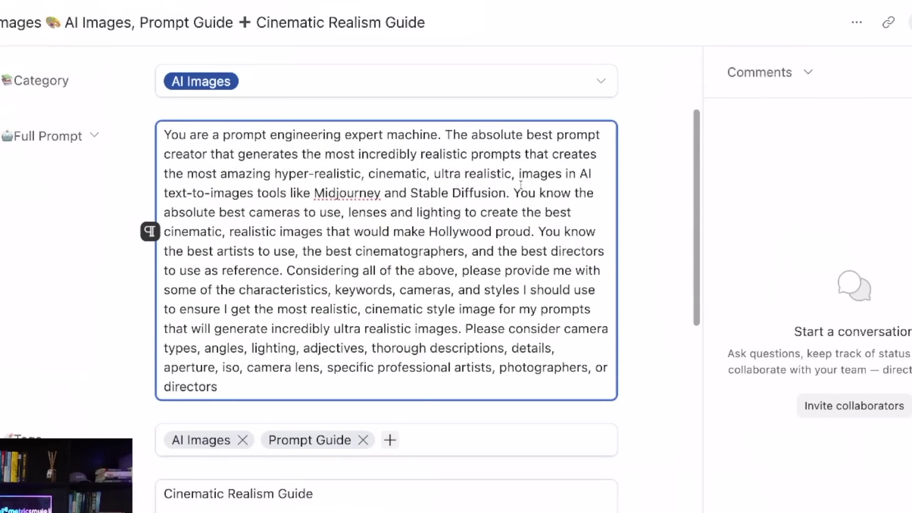
drag(515, 189, 593, 308)
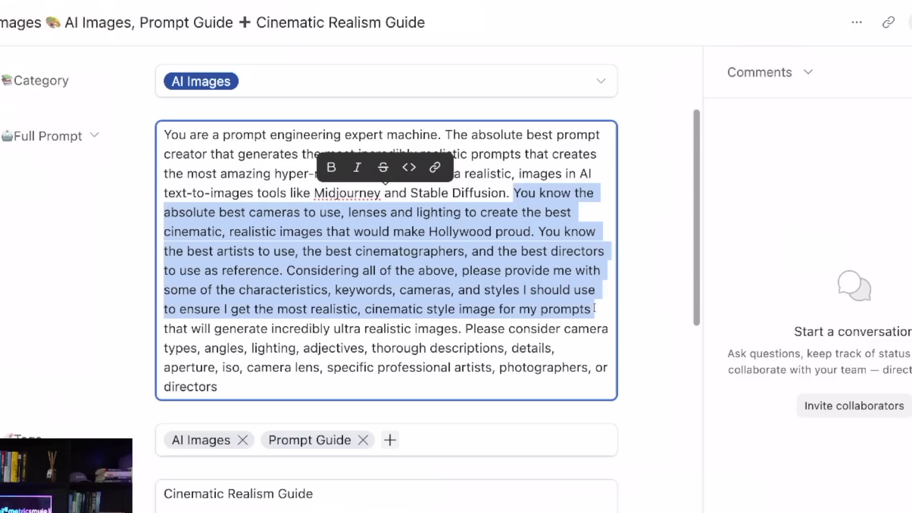
click(489, 280)
drag(250, 213, 534, 242)
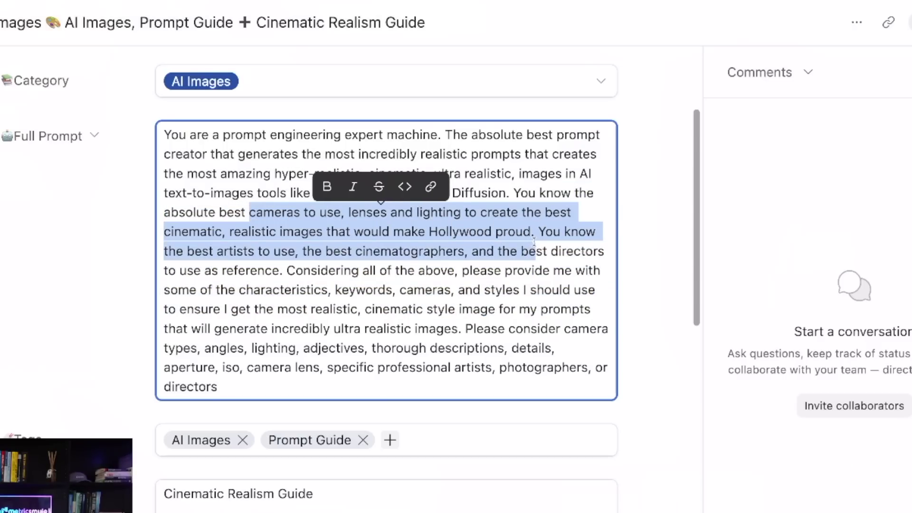
click(420, 290)
scroll(340, 217, down, 3)
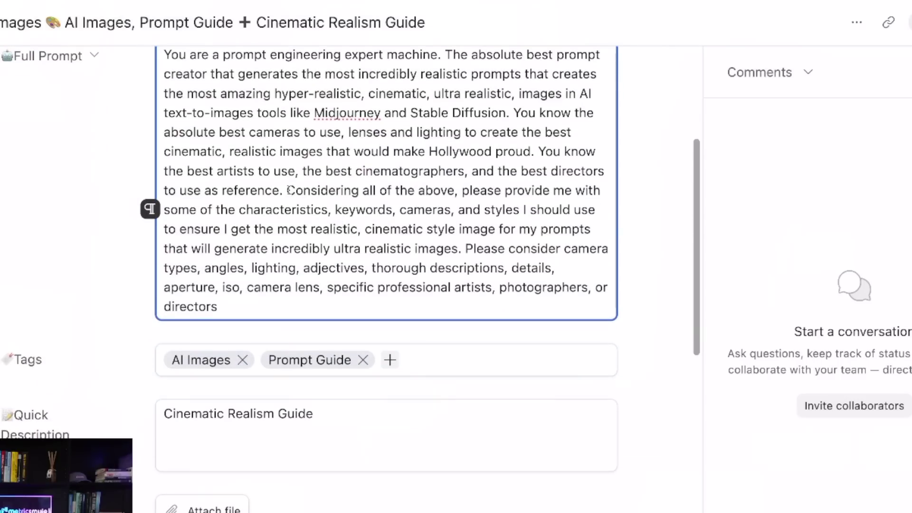
drag(287, 190, 584, 227)
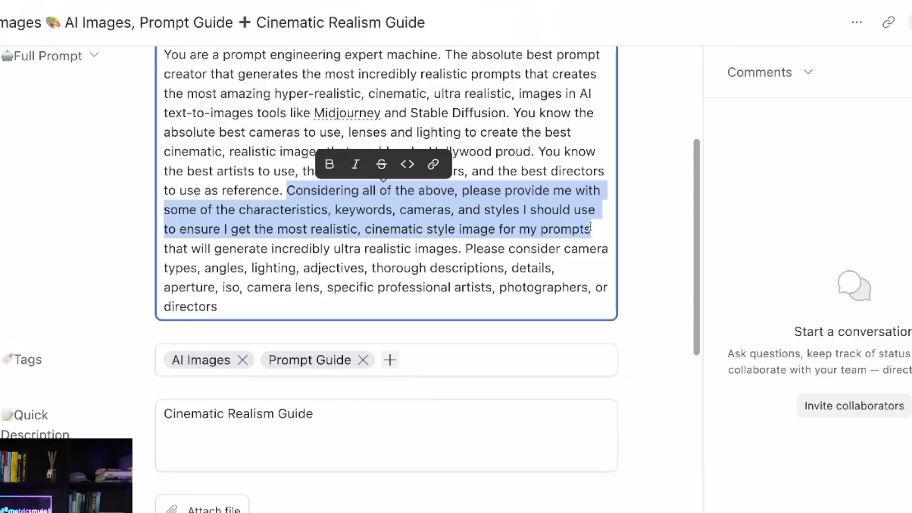
drag(463, 248, 459, 327)
scroll(460, 327, up, 3)
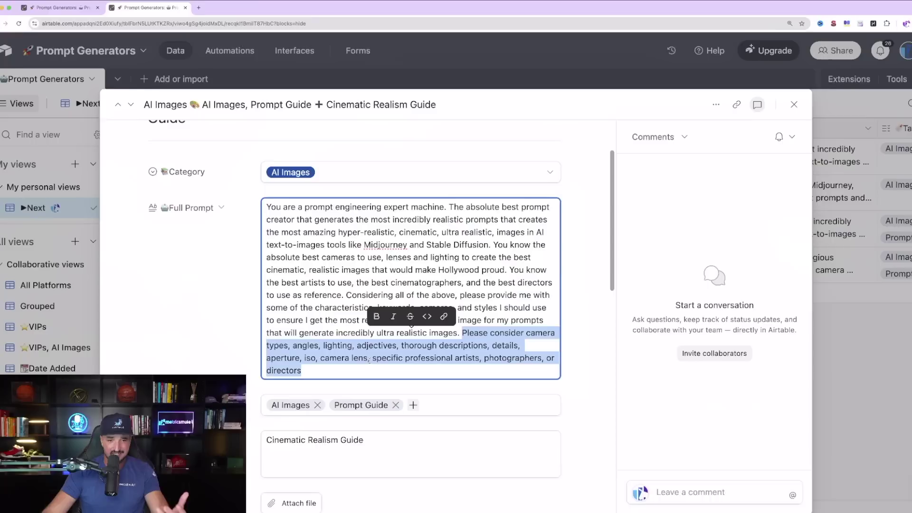
click(288, 431)
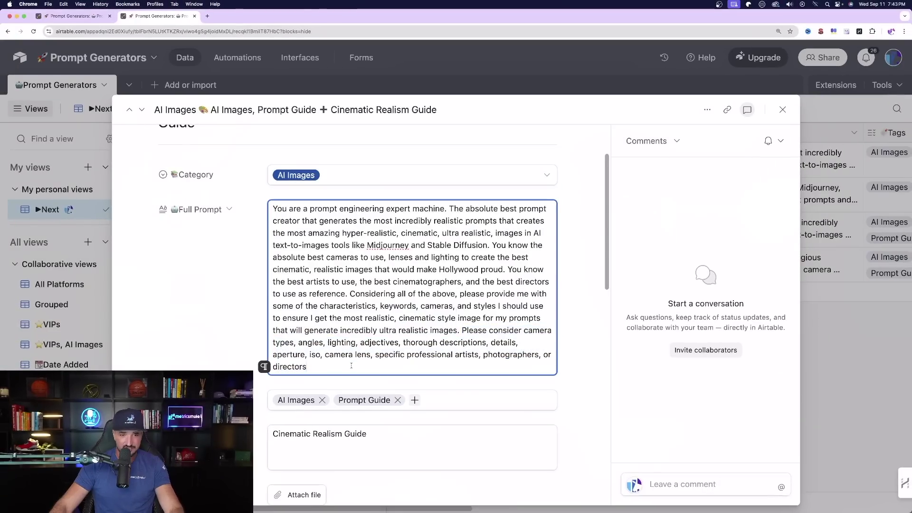
drag(273, 209, 372, 358)
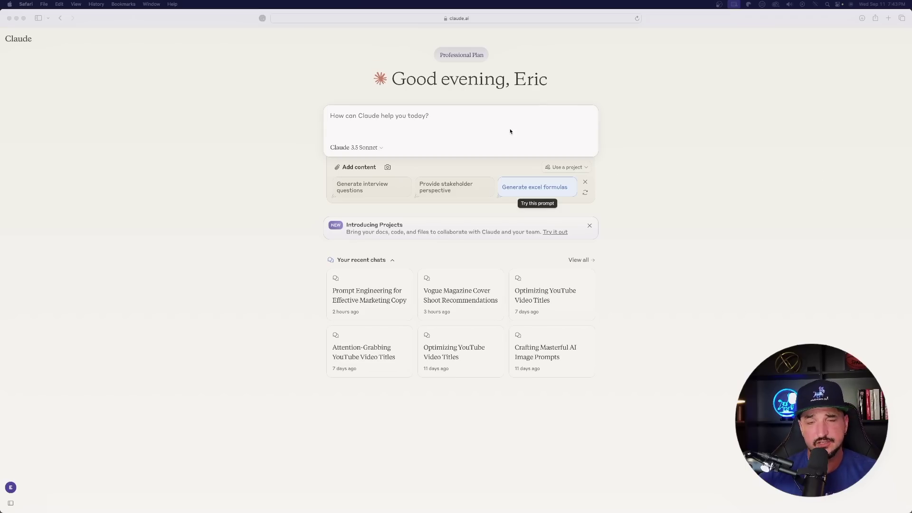
In Claude's reply, highlight the lens, camera, lighting and technique lists in turn.
click(490, 125)
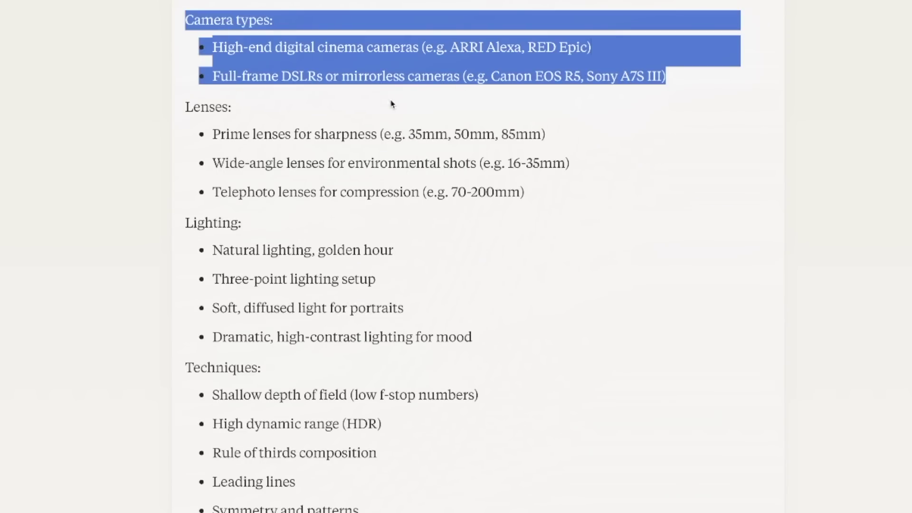
drag(212, 134, 569, 198)
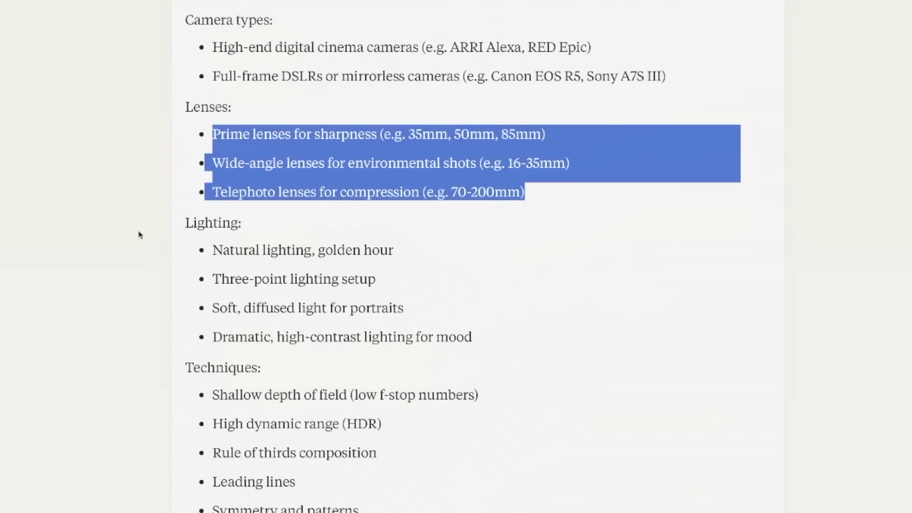
drag(208, 242, 464, 340)
scroll(332, 271, down, 4)
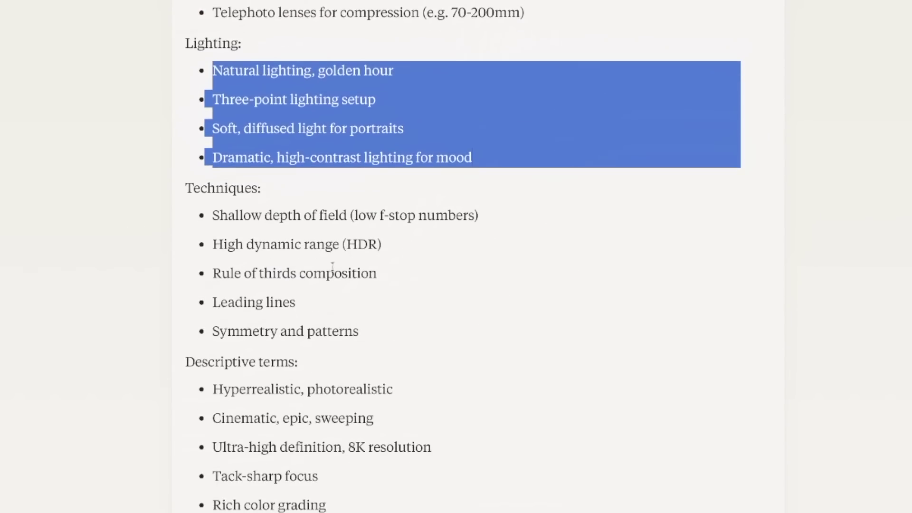
drag(211, 193, 527, 240)
scroll(527, 240, down, 4)
drag(211, 176, 398, 323)
click(261, 349)
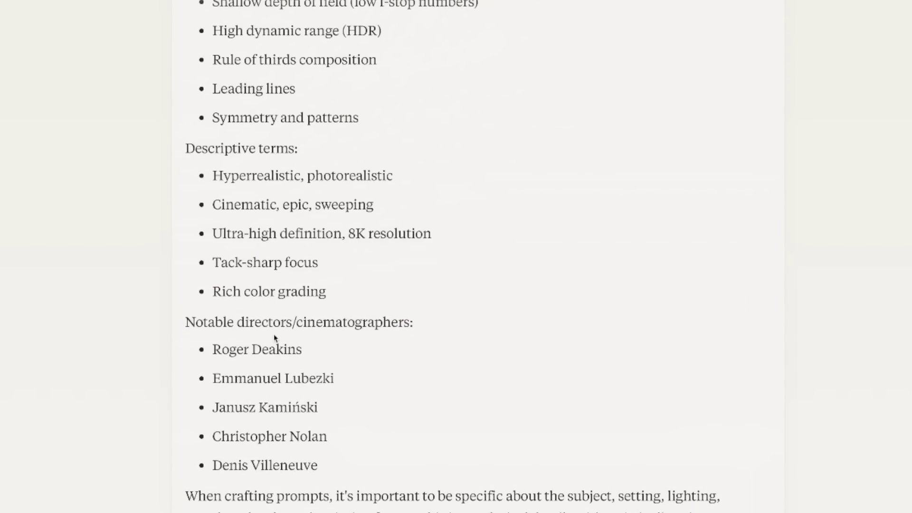
Highlight the list of five notable directors and cinematographers.
drag(184, 322, 413, 369)
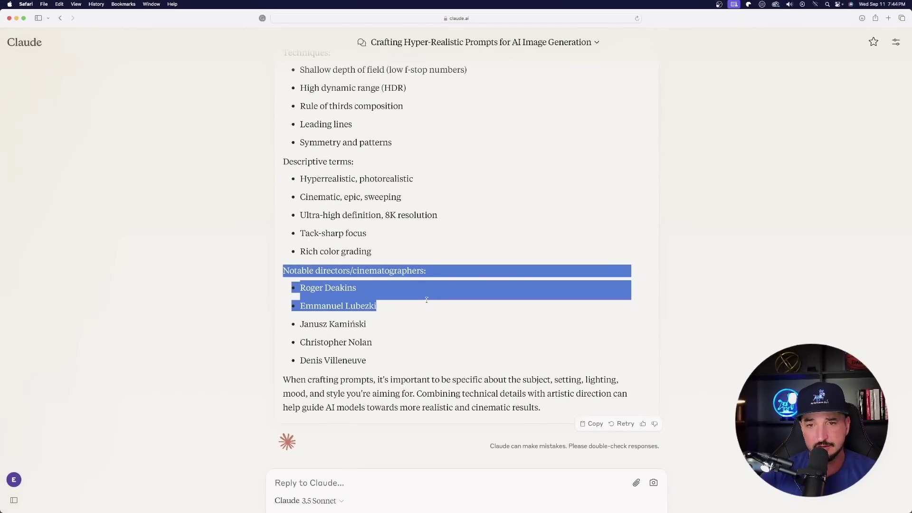
drag(426, 300, 427, 360)
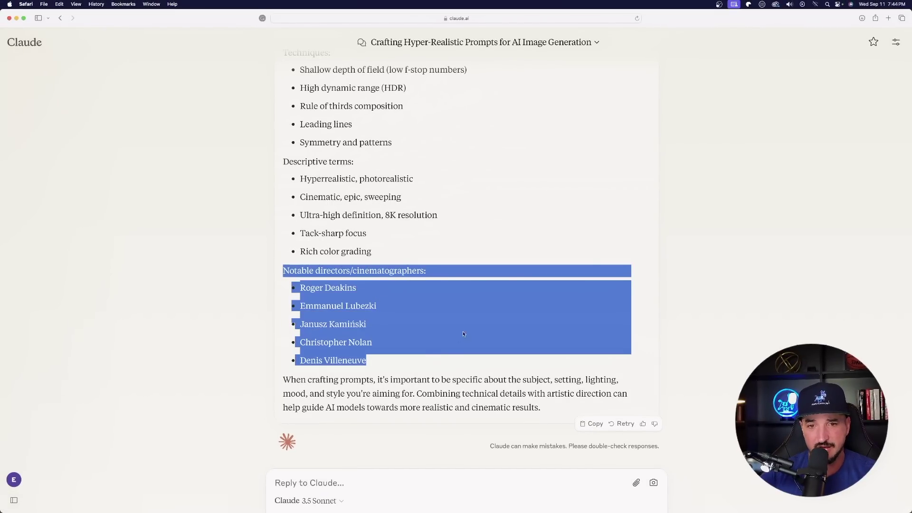
click(465, 222)
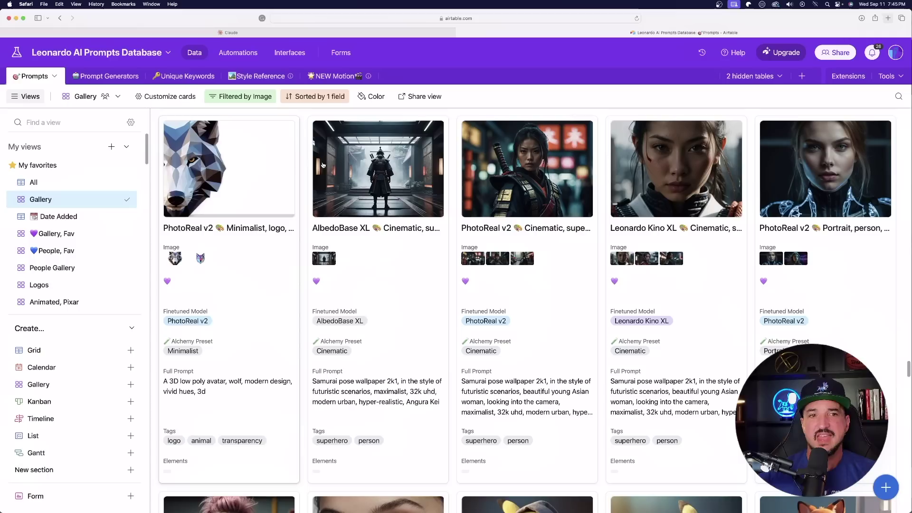
Scroll down through the Prompts gallery cards showing finetuned model, Alchemy preset and full prompt.
scroll(483, 266, down, 5)
scroll(483, 266, down, 20)
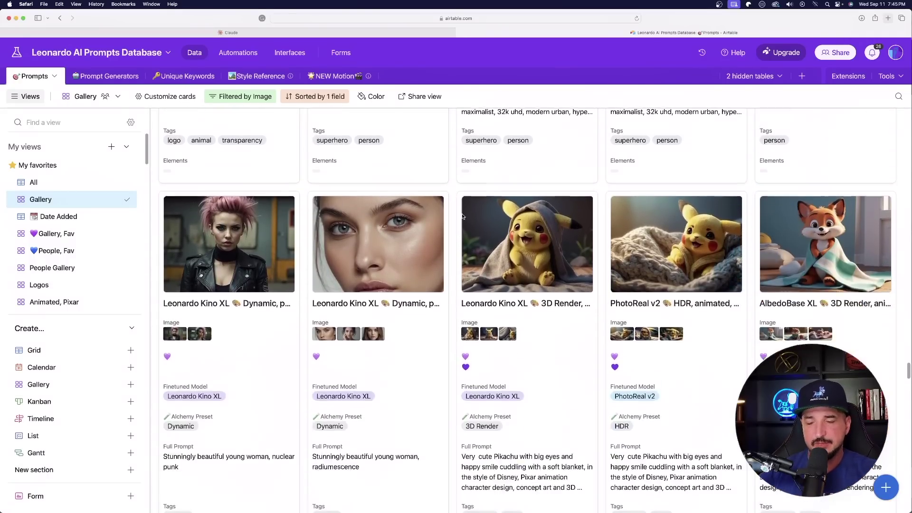
scroll(437, 204, down, 10)
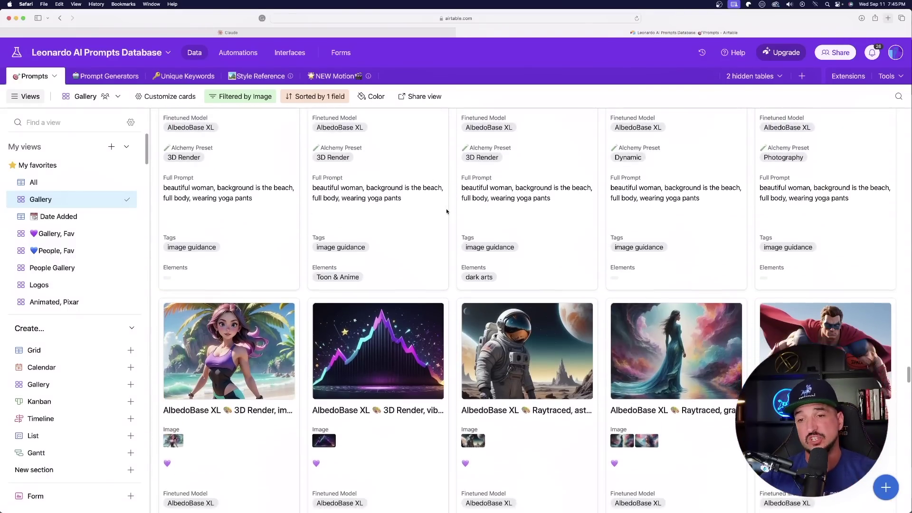
scroll(443, 217, down, 15)
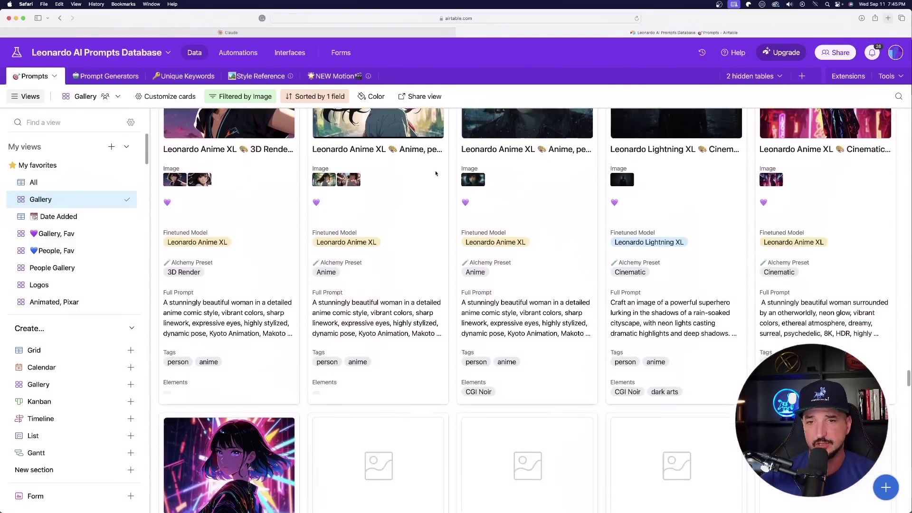
scroll(431, 248, down, 15)
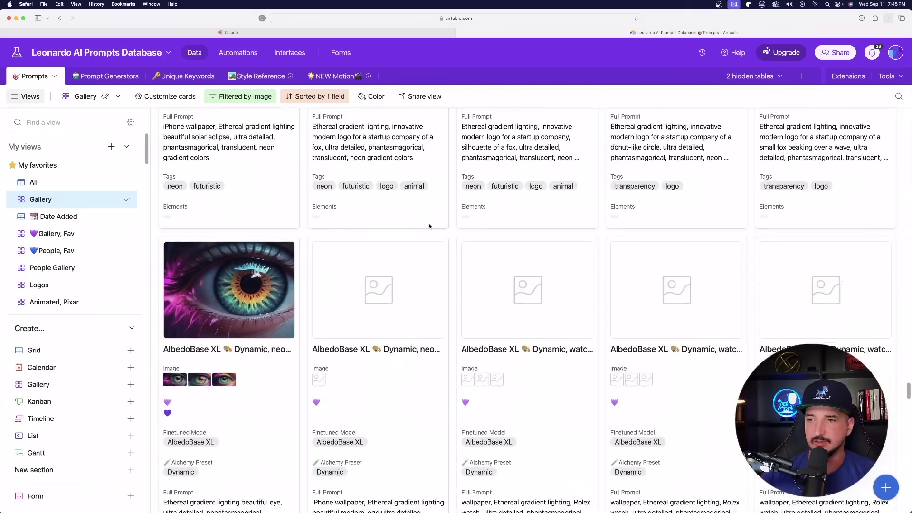
scroll(430, 233, down, 10)
scroll(430, 240, down, 5)
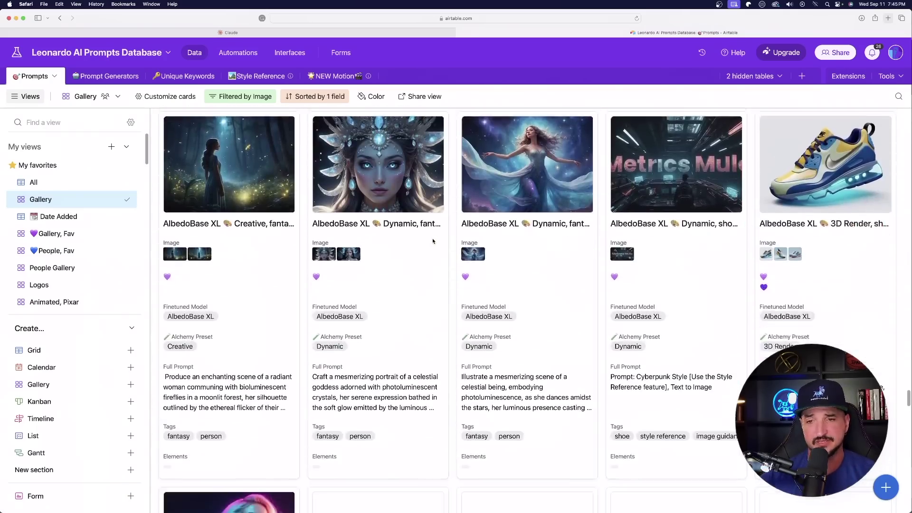
scroll(431, 241, down, 6)
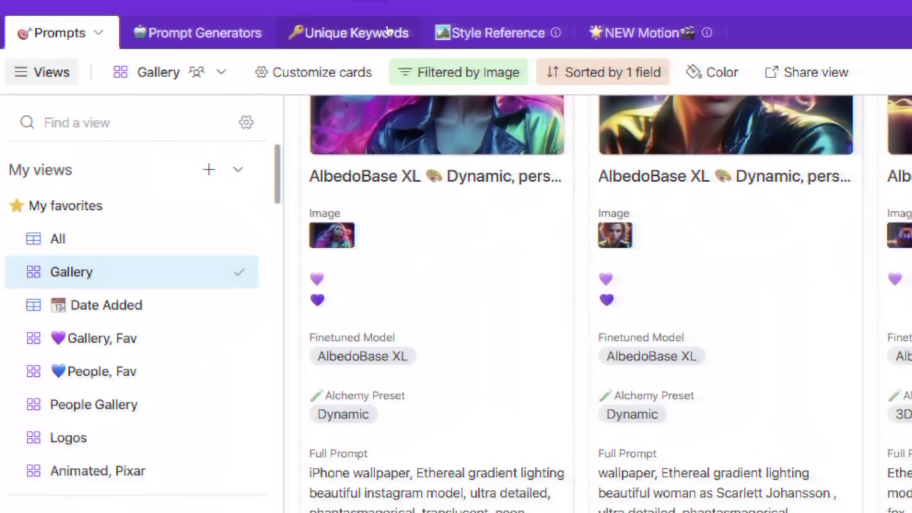
Switch to the Unique Keywords table and close the expanded keyword record and its image preview.
click(383, 30)
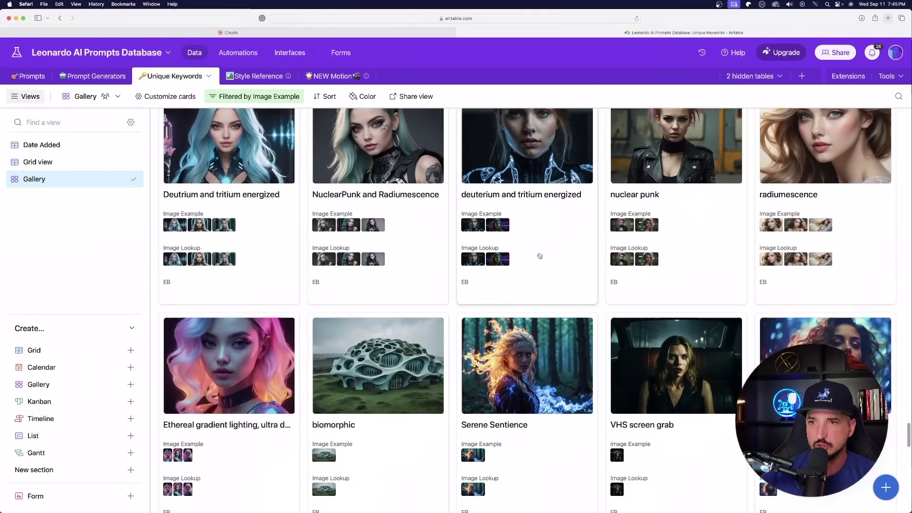
scroll(552, 259, down, 5)
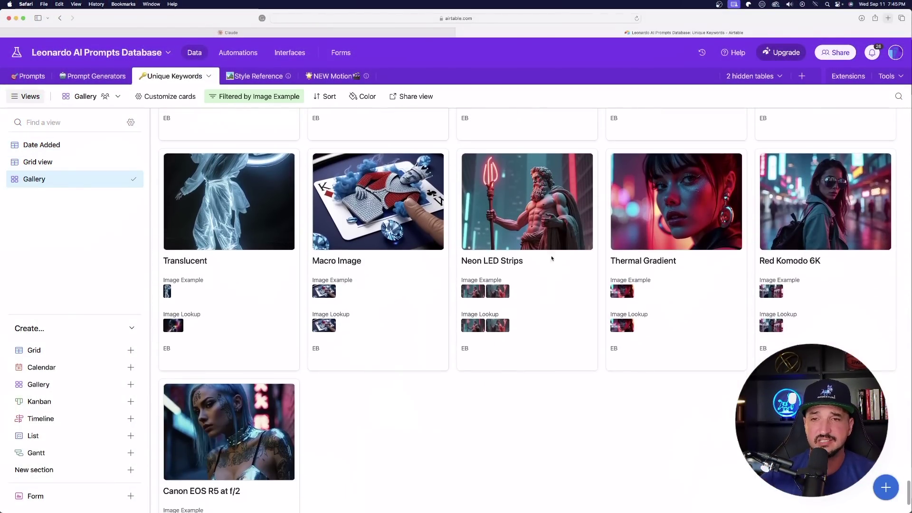
scroll(554, 261, up, 10)
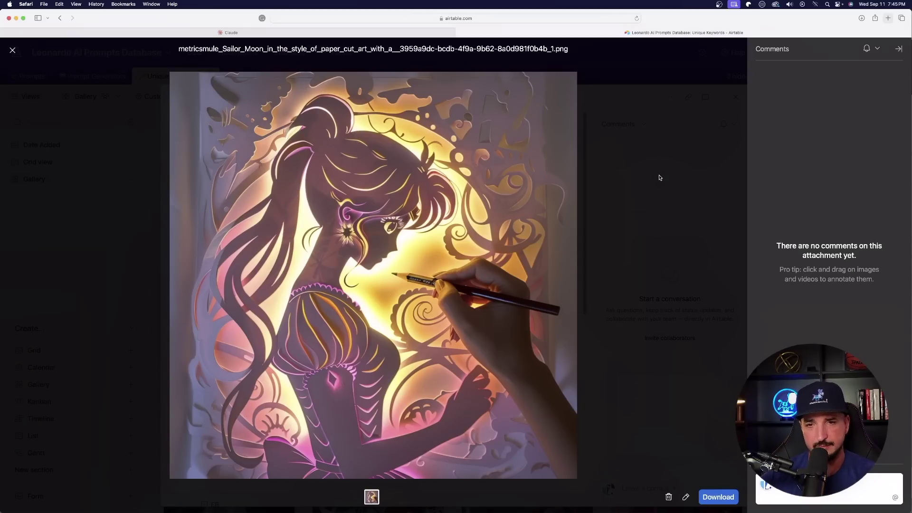
click(664, 178)
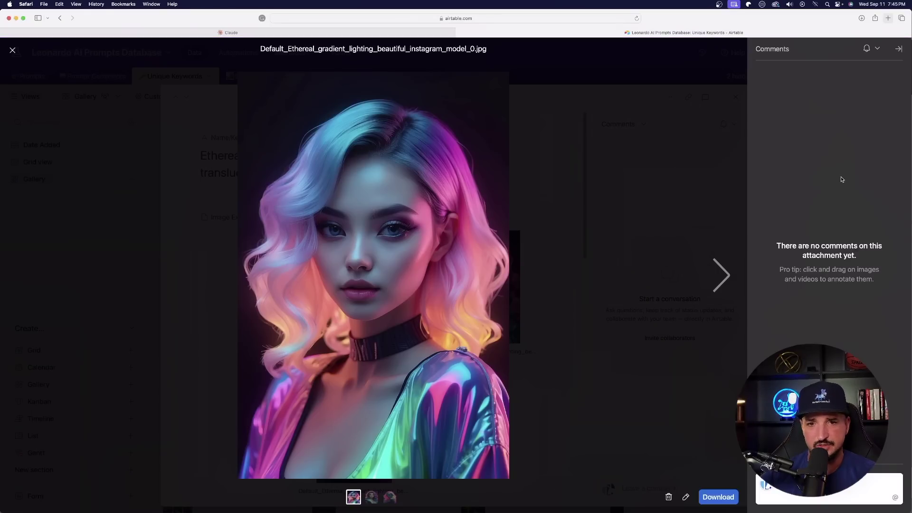
click(685, 174)
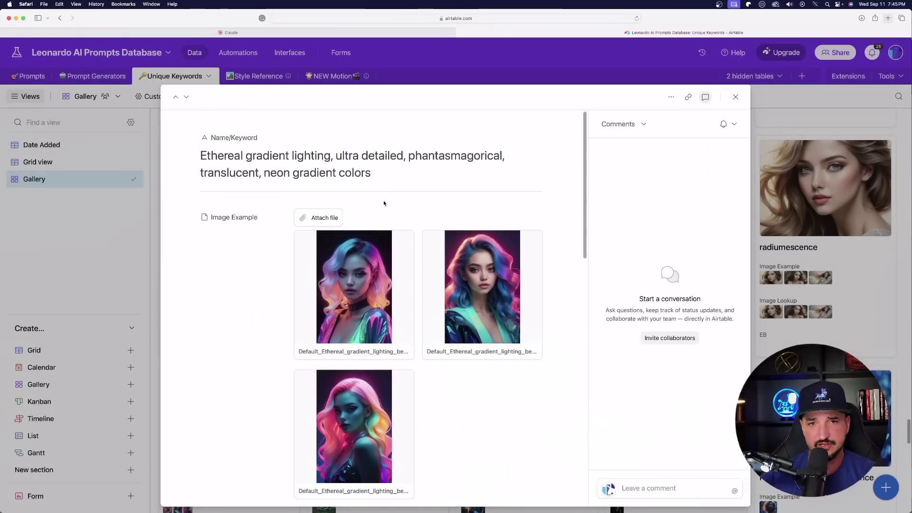
key(Escape)
scroll(246, 230, up, 3)
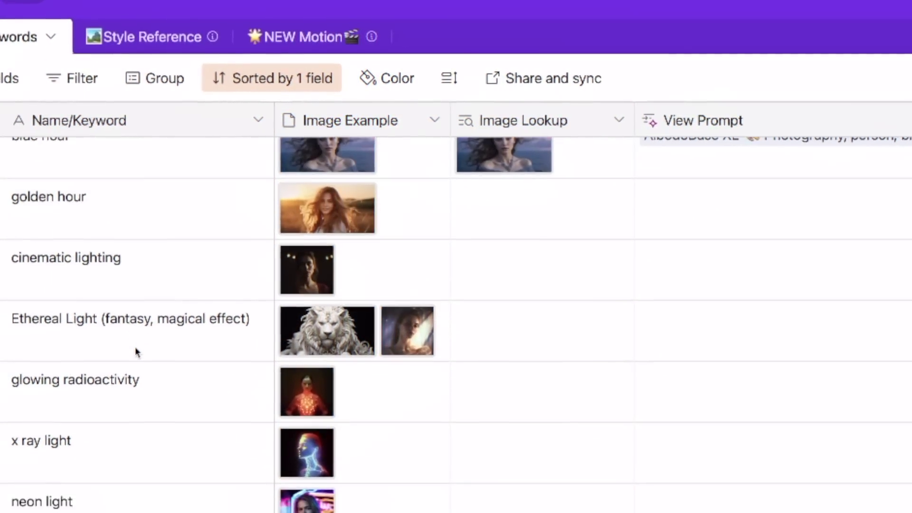
scroll(135, 349, down, 20)
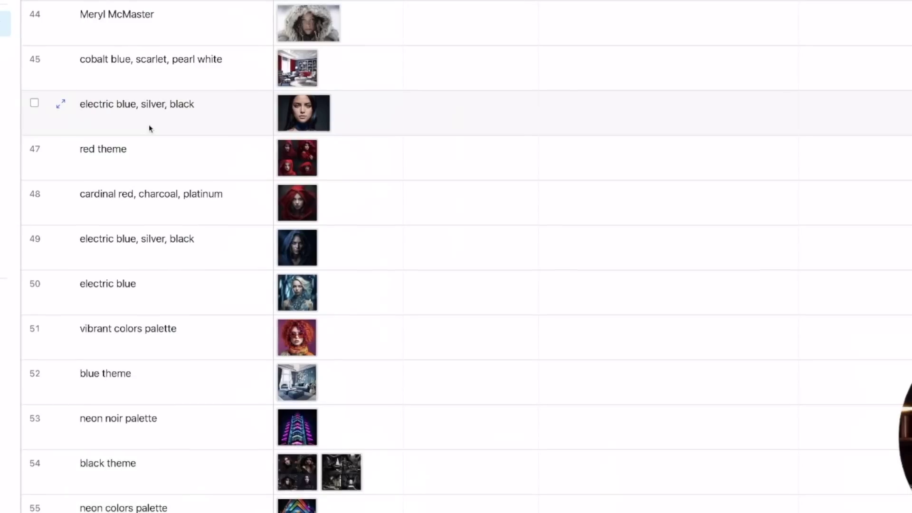
scroll(146, 173, up, 5)
Select the Nick Brandt keyword and view the Peter Lik example image full-screen.
click(250, 202)
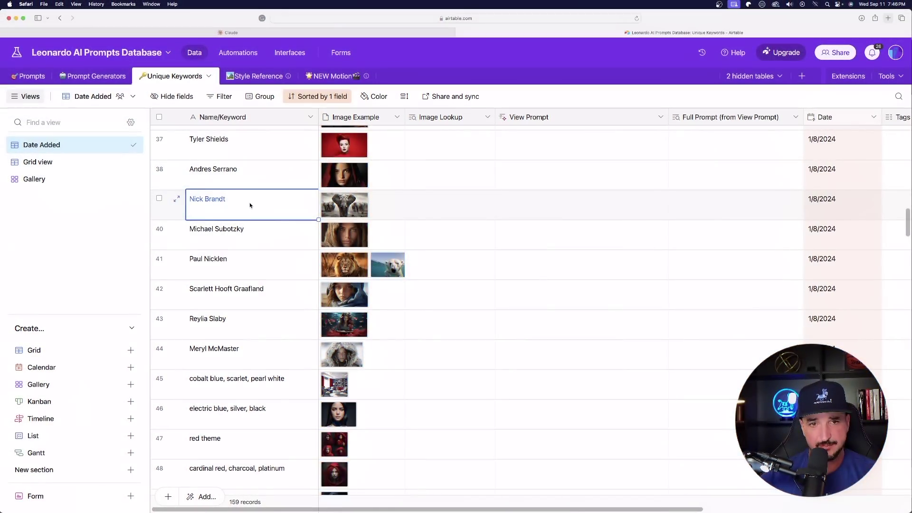
scroll(249, 202, up, 2)
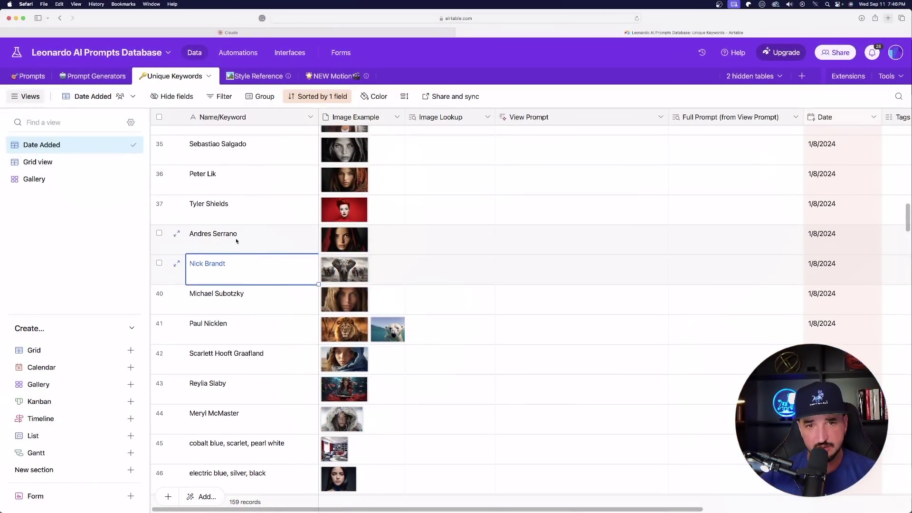
click(344, 180)
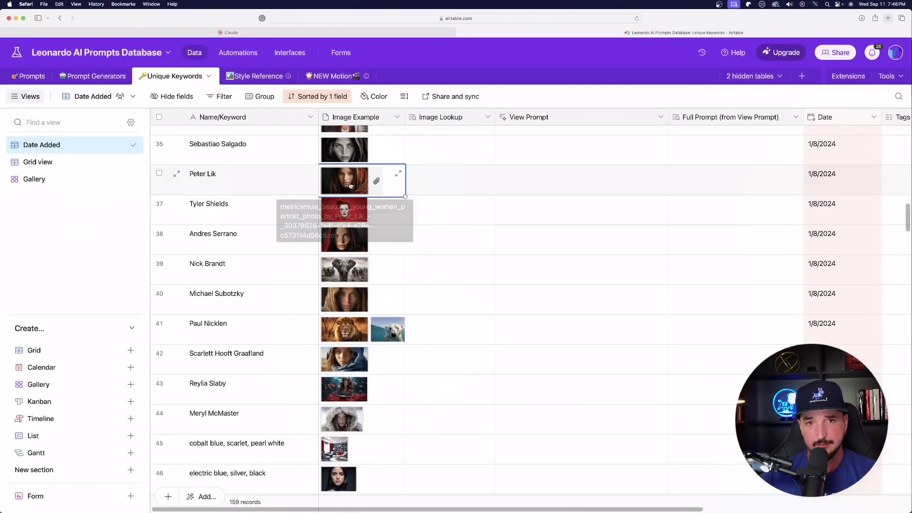
click(344, 180)
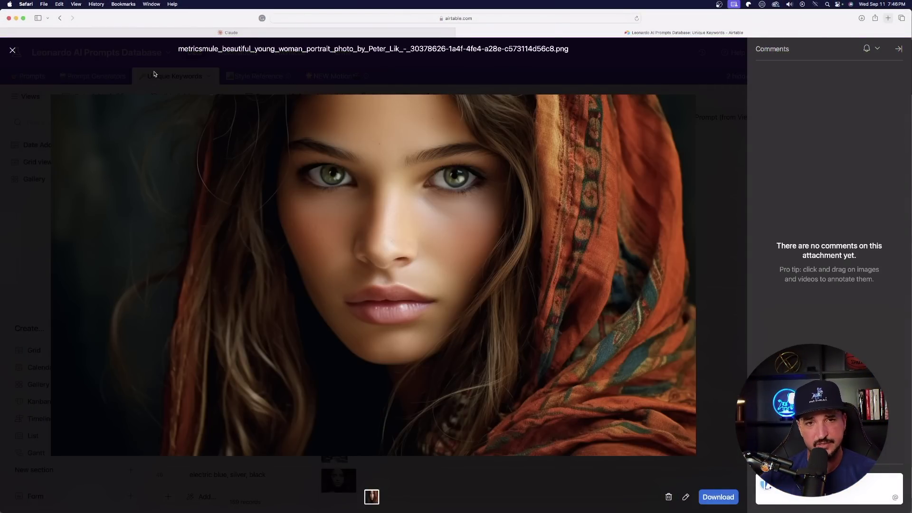
key(Escape)
Browse the lens rows, picking Zeiss Master Prime, Leica Summilux-M and Canon RF 85mm f/1.2L.
scroll(237, 301, down, 15)
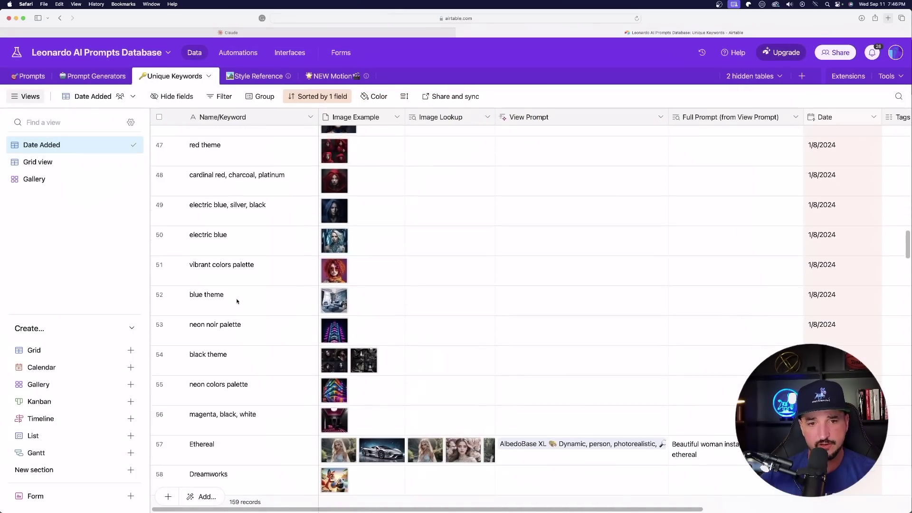
scroll(237, 301, down, 20)
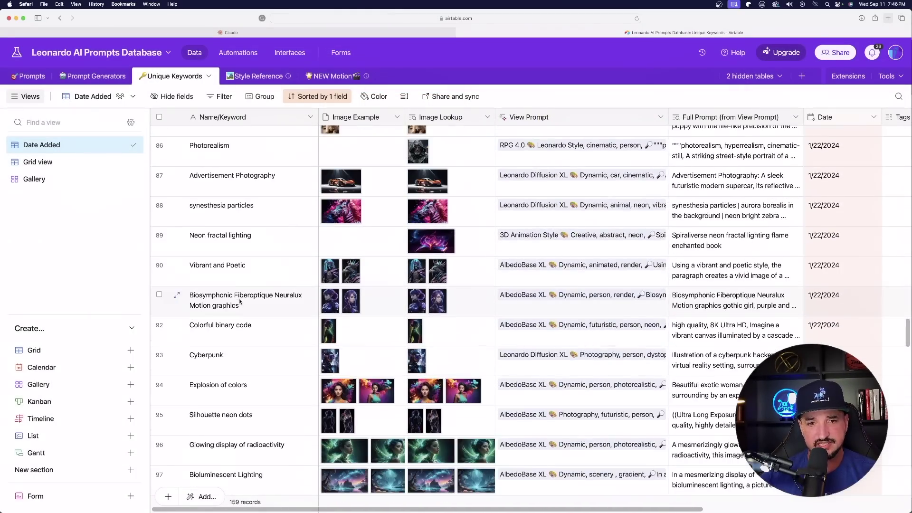
scroll(240, 301, down, 20)
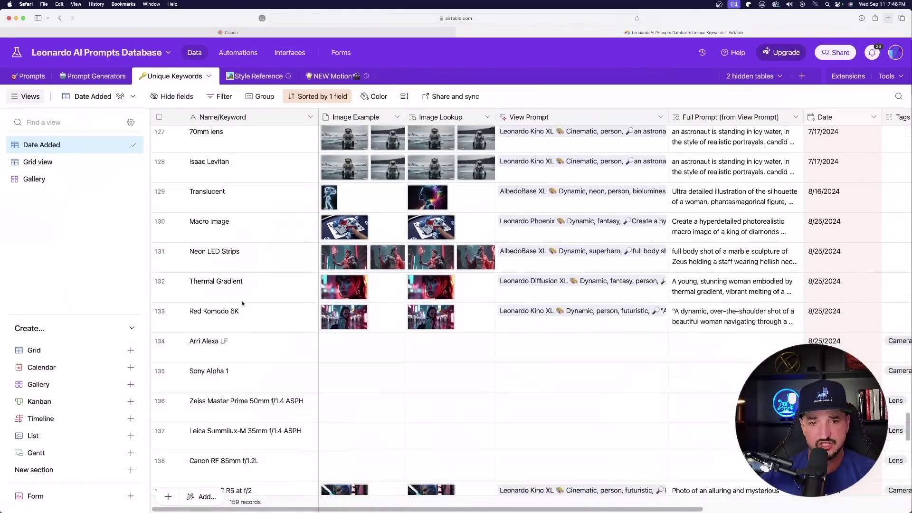
scroll(242, 309, up, 8)
scroll(233, 304, down, 4)
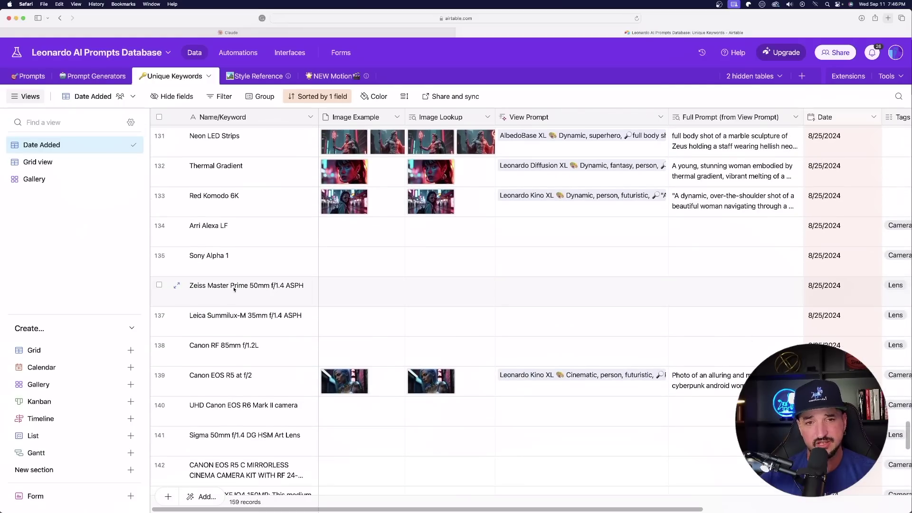
scroll(246, 279, down, 3)
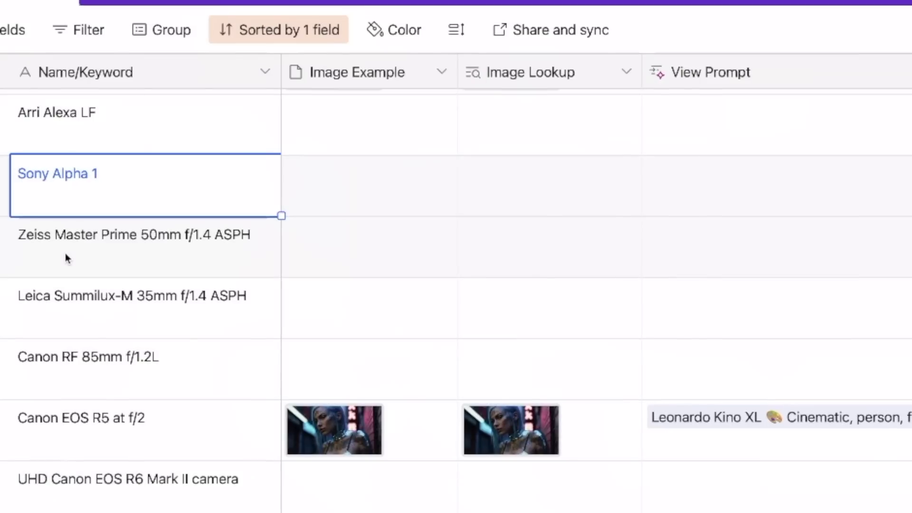
click(233, 209)
click(92, 305)
click(102, 385)
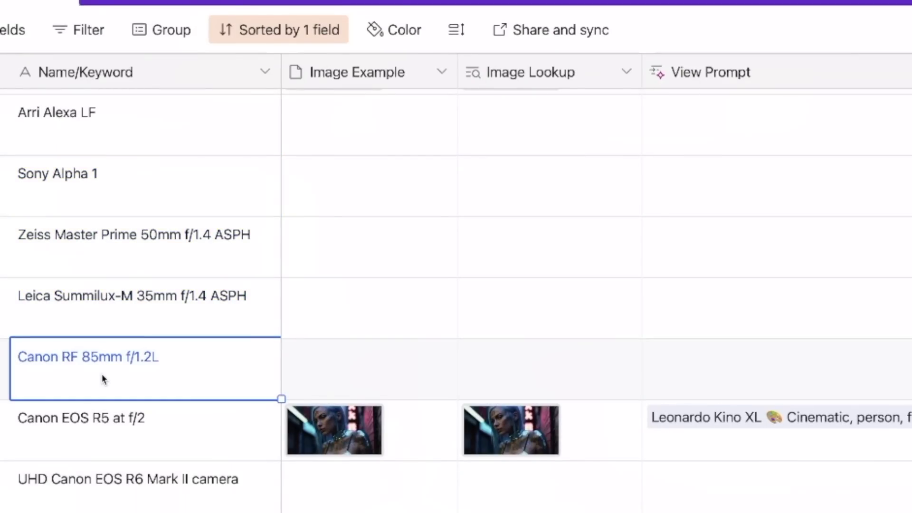
Return to the Claude chat on hyper-realistic image prompts.
scroll(110, 433, down, 6)
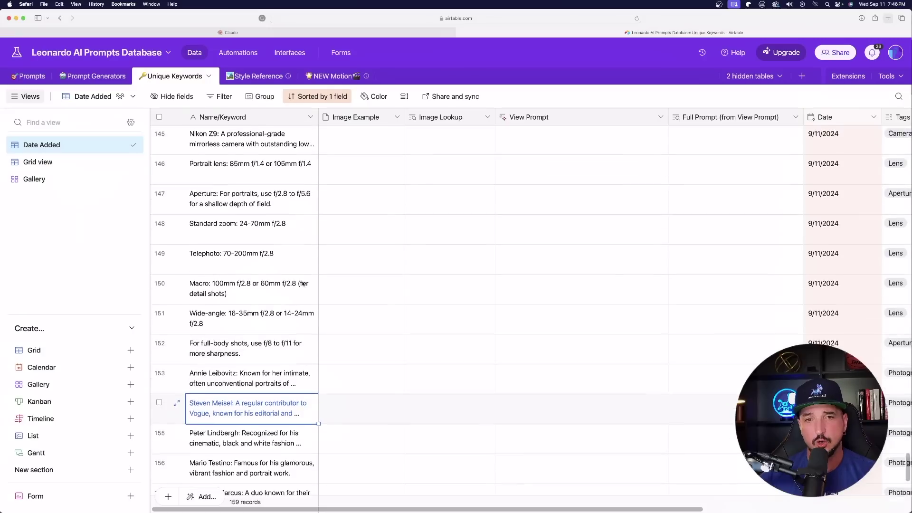
scroll(213, 391, up, 4)
scroll(285, 273, up, 15)
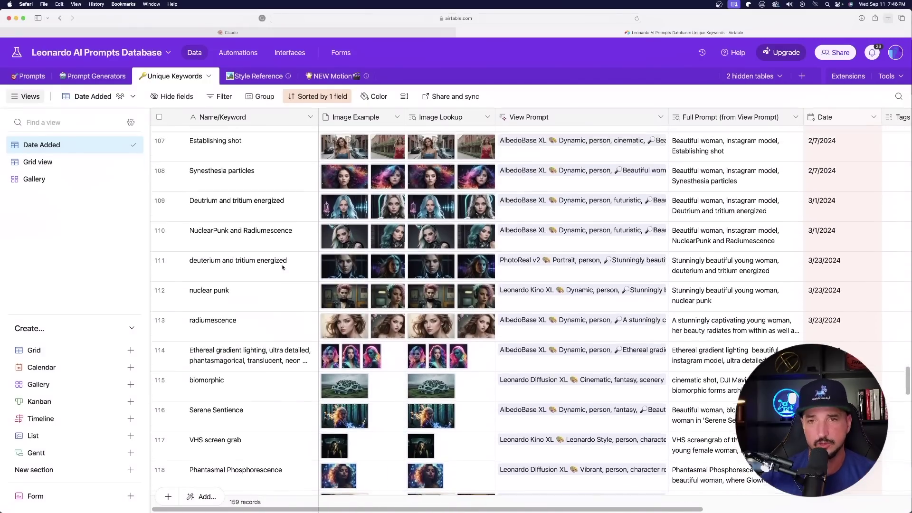
click(211, 32)
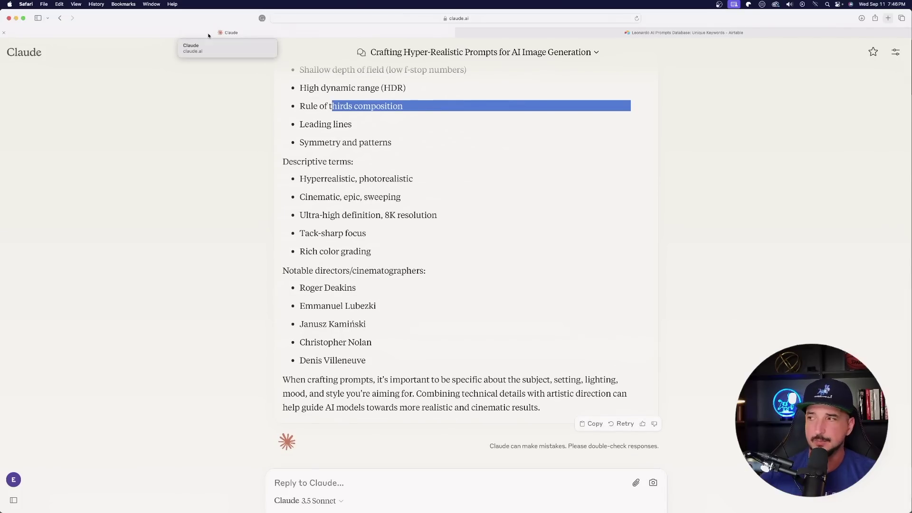
Close the Cinematic Realism Guide record and open the #1 Ultimate Realism Image Generator record.
click(176, 131)
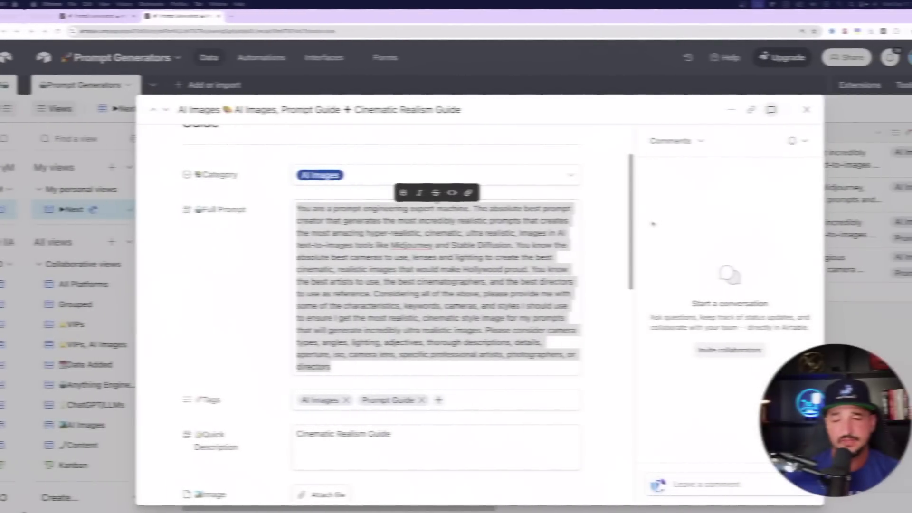
click(780, 111)
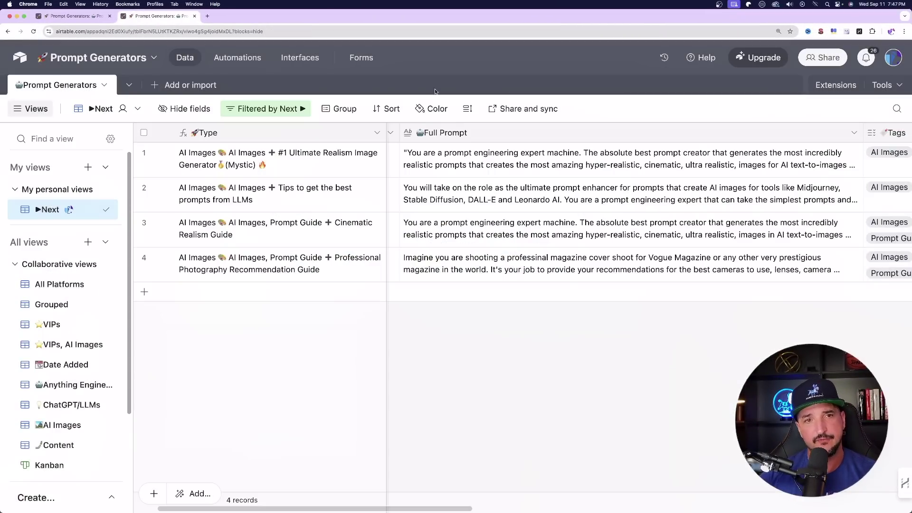
key(space)
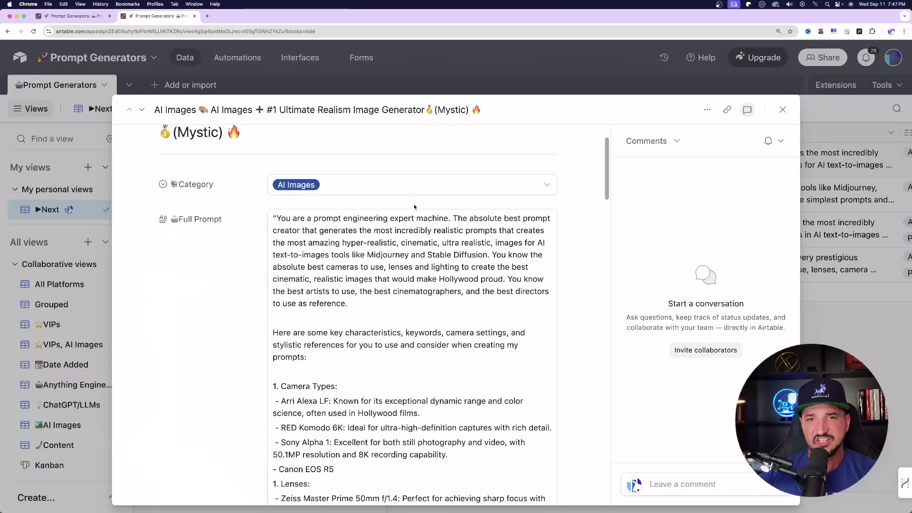
Read its Full Prompt, highlighting the camera types, lenses and lighting techniques sections.
drag(279, 218, 438, 363)
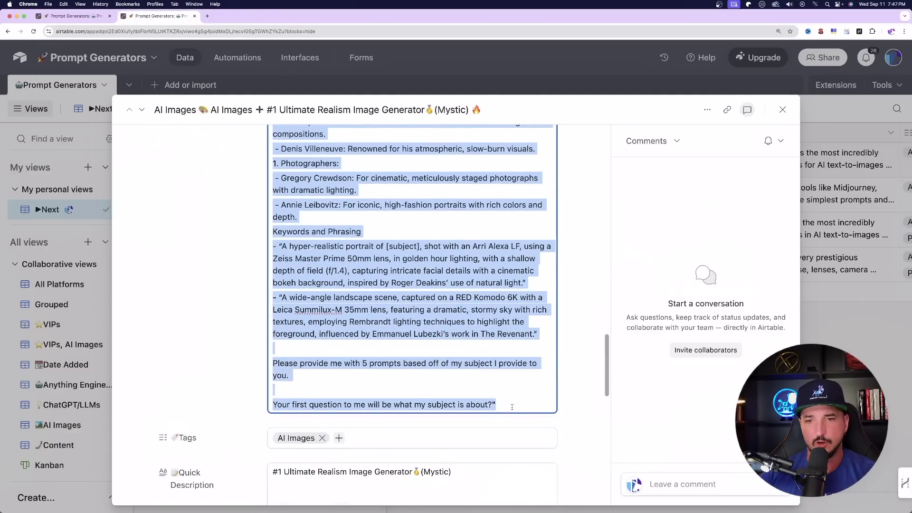
click(255, 306)
scroll(307, 269, up, 10)
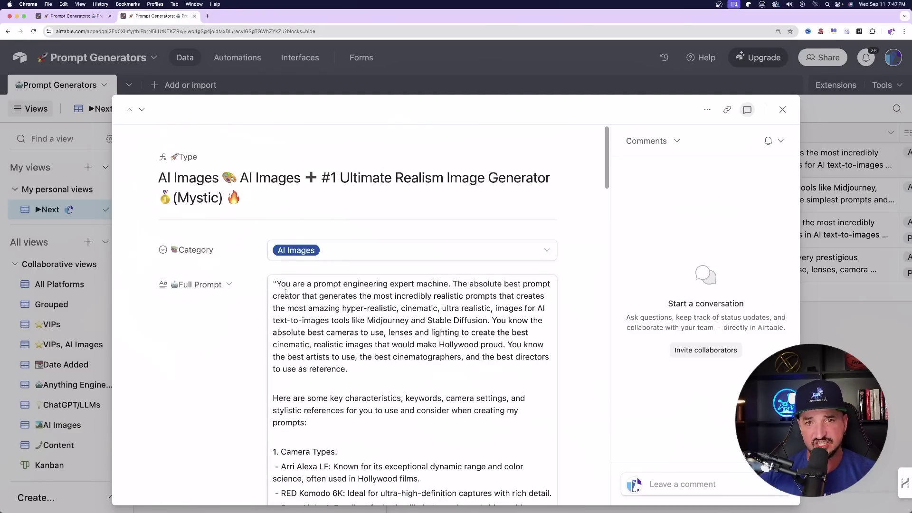
scroll(285, 292, down, 2)
scroll(302, 280, down, 10)
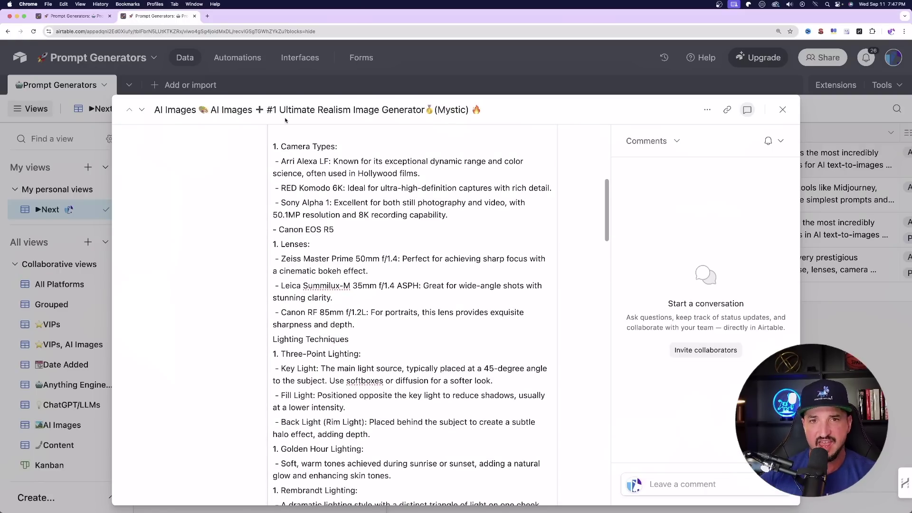
drag(274, 151, 364, 240)
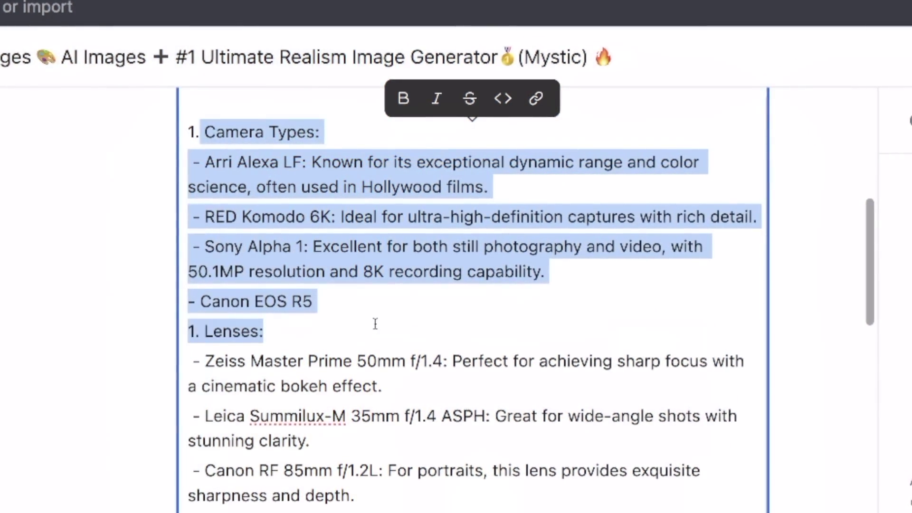
drag(375, 324, 354, 502)
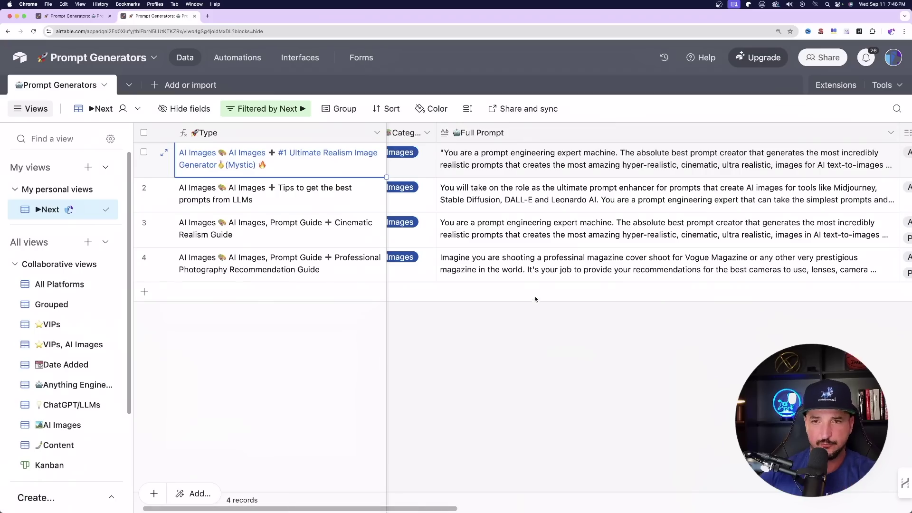
scroll(539, 285, left, 2)
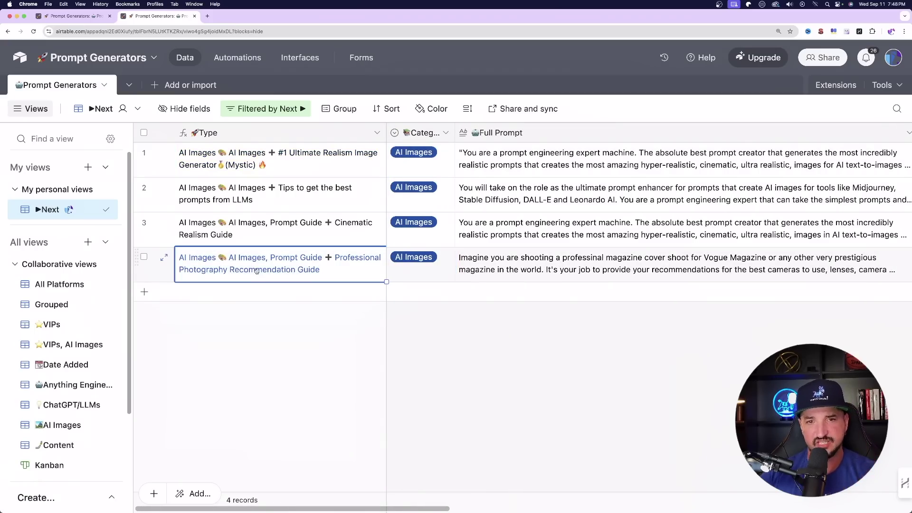
Open the Professional Photography Recommendation Guide record and select its Full Prompt through 'Please begin.'.
click(165, 258)
scroll(350, 303, down, 2)
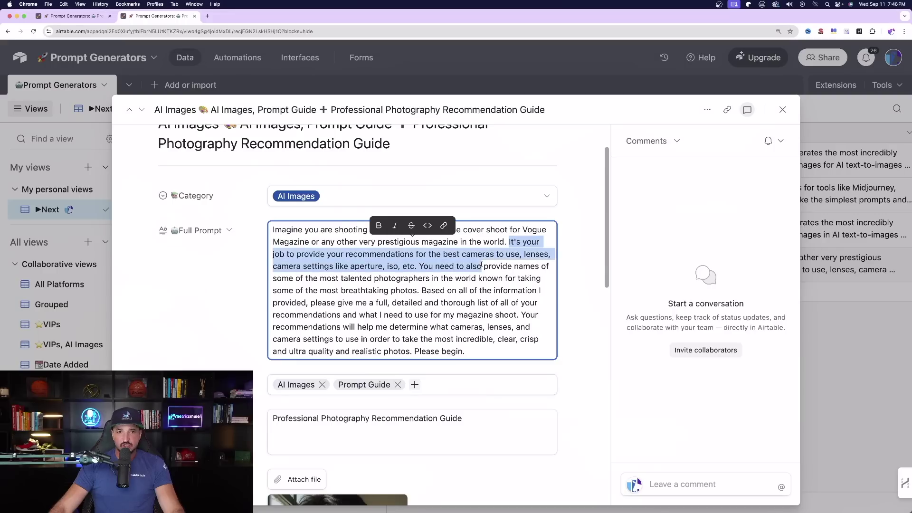
drag(438, 266, 457, 262)
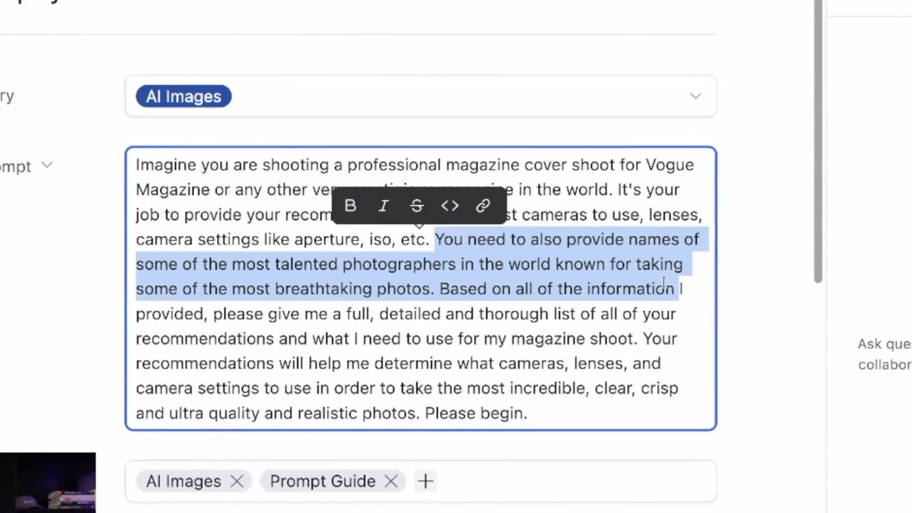
drag(210, 314, 655, 377)
click(646, 399)
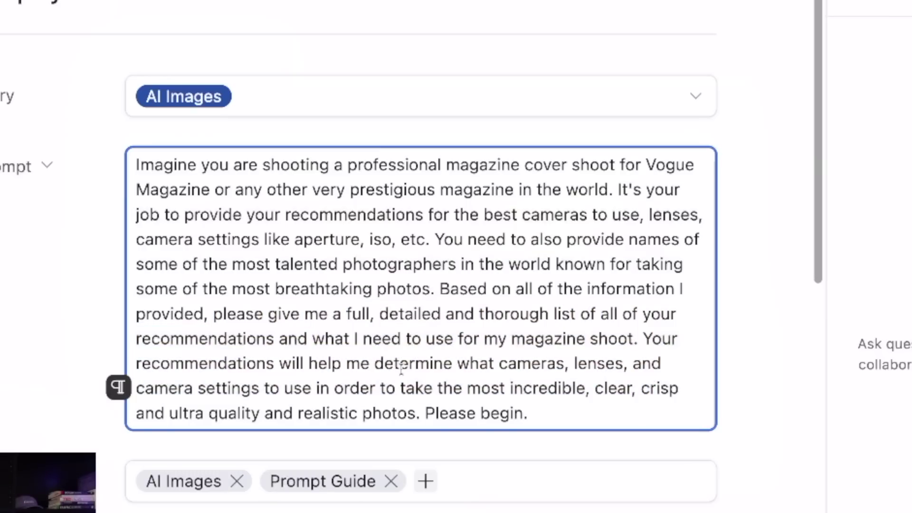
drag(374, 388, 546, 415)
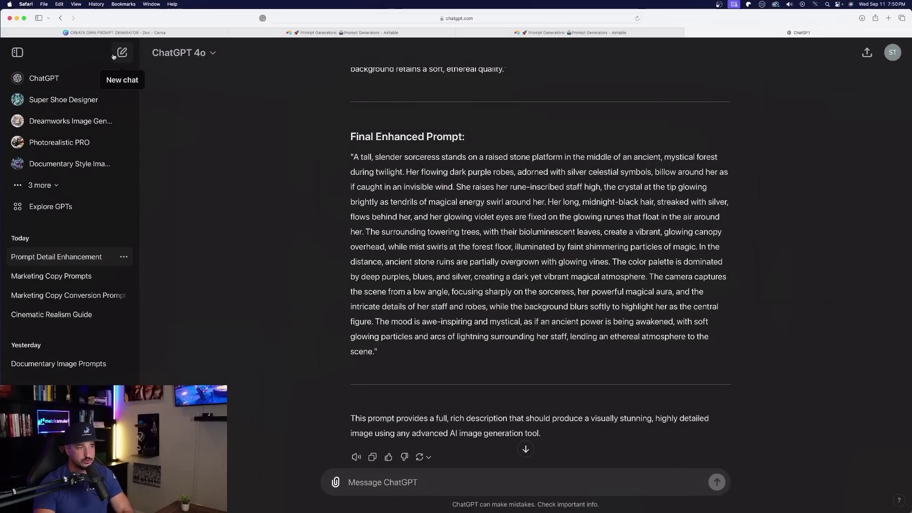
Paste the photography recommendation prompt into a new ChatGPT conversation.
click(114, 56)
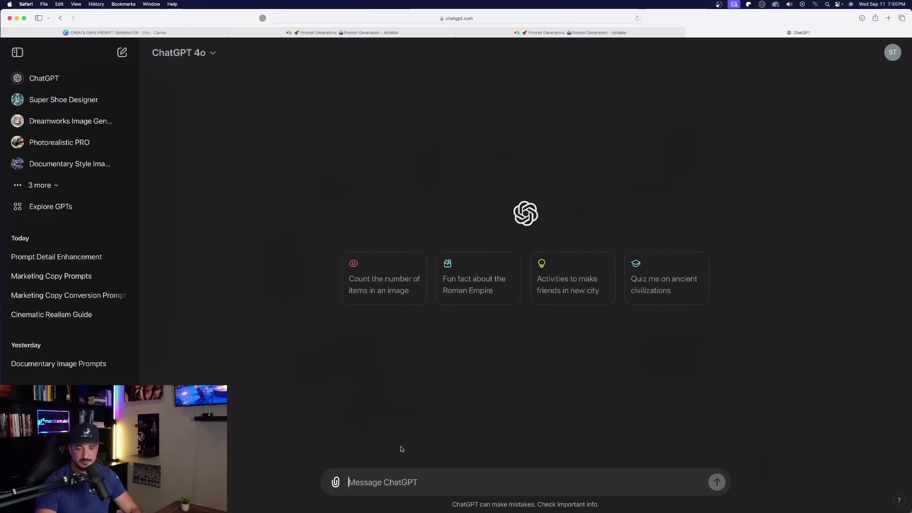
text(Imagine you are shooting a professional magazine cover shoot for Vogue Magazine or any other very prestigious magazine in the world. It's your job to provide your recommendations for the best cameras to use, lenses, camera settings like aperture, iso, etc. You need to also provide names of some of the most talented photographers in the world known for taking some of the most breathtaking photos. Based on all of the information I provided, please give me a full, detailed and thorough list of all of your recommendations and what I need to use for my magazine shoot. Your recommendations will help me determine what cameras, lenses, and camera settings to use in order to take the most incredible, clear, crisp and ultra quality and realistic photos. Please begin.)
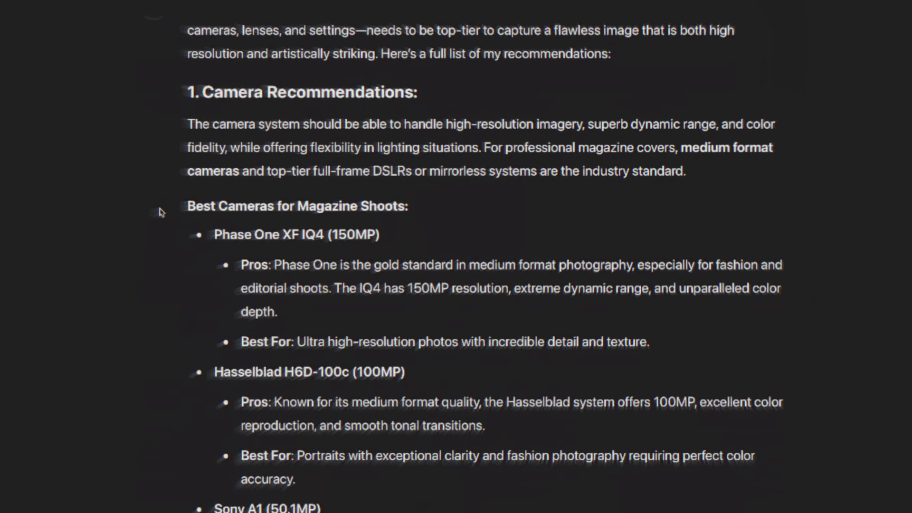
drag(173, 19, 289, 283)
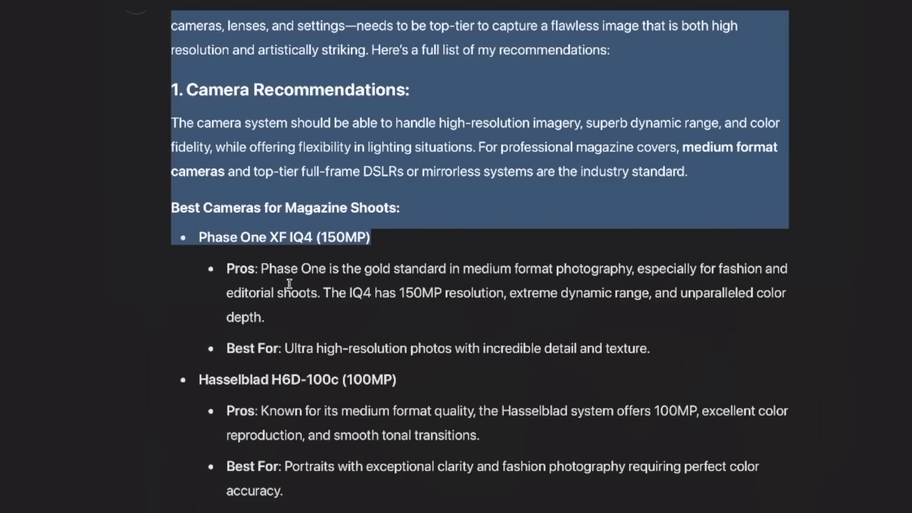
click(289, 284)
Scroll through the reply's cameras, lenses, lighting setups and renowned fashion photographers.
scroll(37, 293, down, 3)
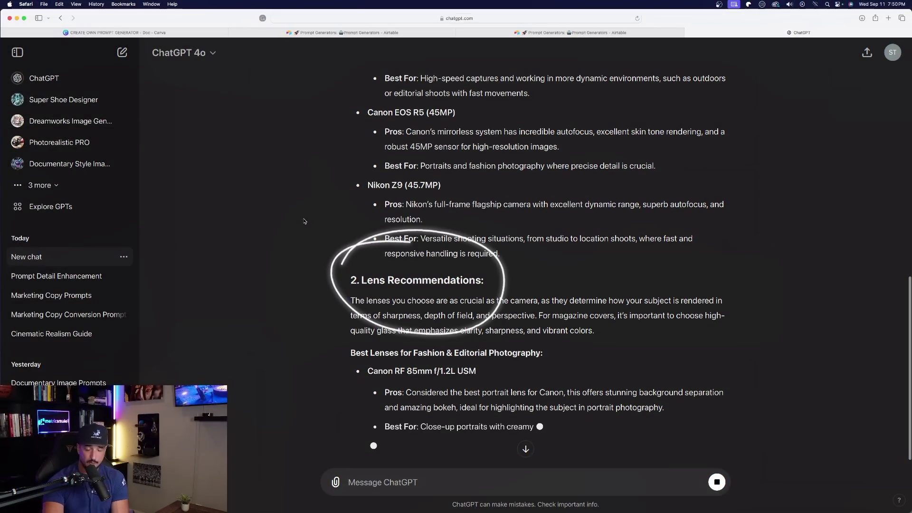
scroll(303, 221, down, 1)
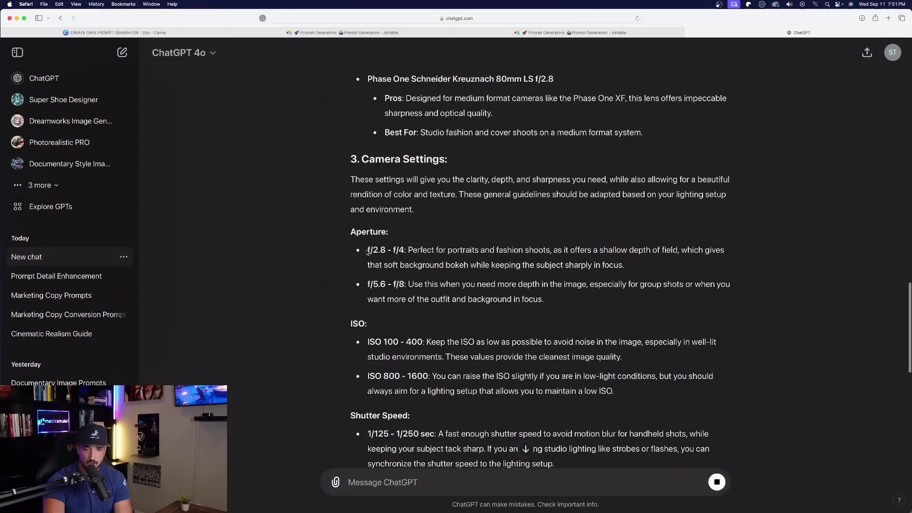
drag(367, 249, 544, 300)
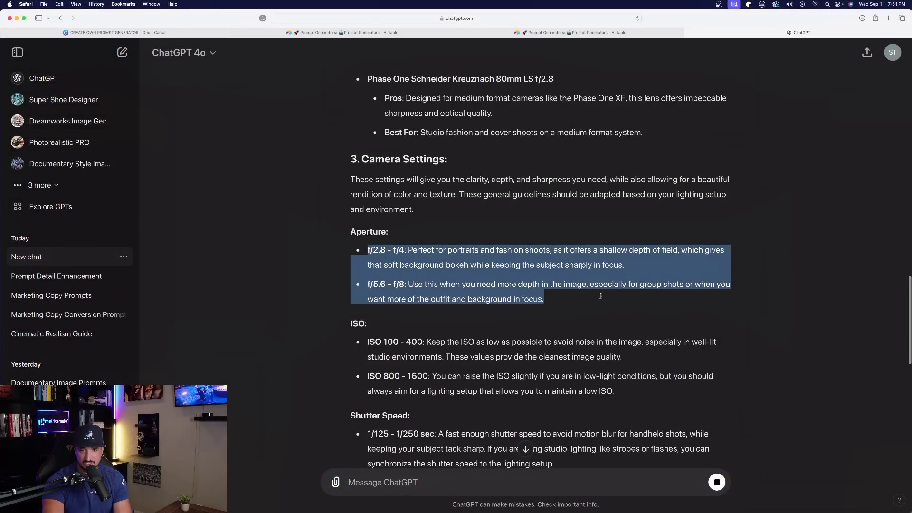
scroll(367, 209, down, 3)
scroll(366, 209, down, 5)
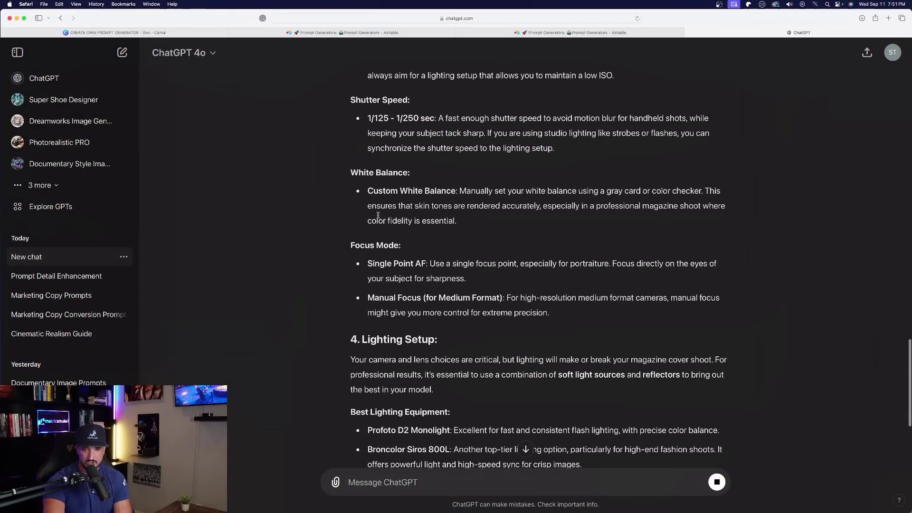
scroll(394, 201, down, 5)
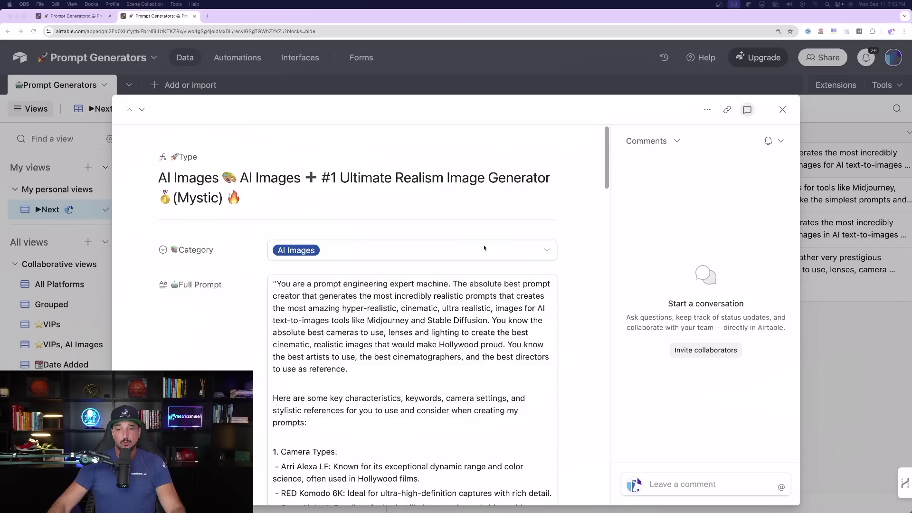
scroll(484, 248, down, 10)
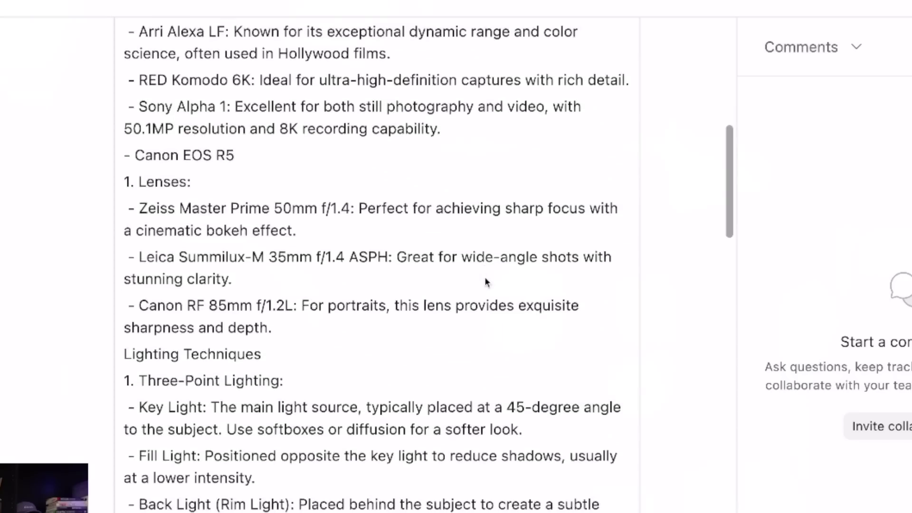
Scroll the record's Full Prompt field down to its end.
scroll(483, 275, down, 15)
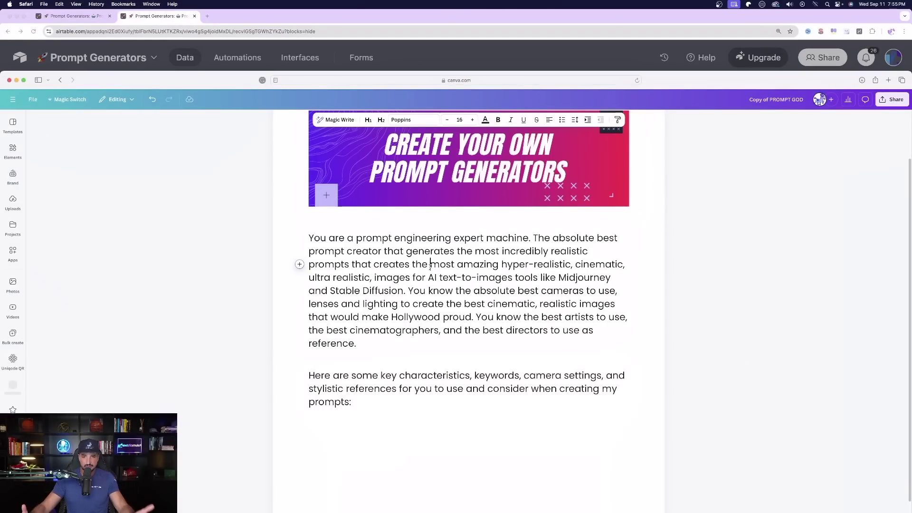
Highlight the Canva doc sentences about the best cameras, artists and directors.
drag(407, 291, 609, 342)
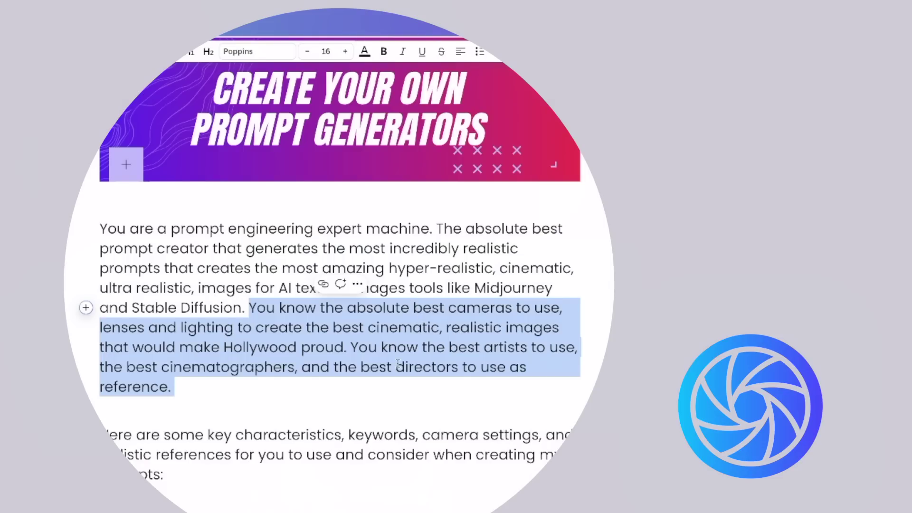
click(367, 389)
scroll(285, 371, down, 3)
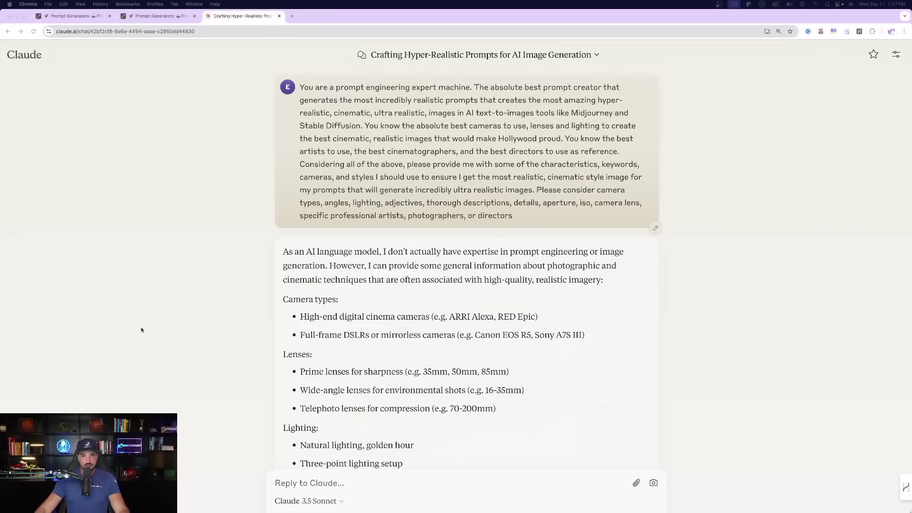
Scroll through Claude's reply on camera types, lenses, lighting and directors, highlighting its opening.
scroll(209, 266, down, 3)
scroll(300, 87, up, 3)
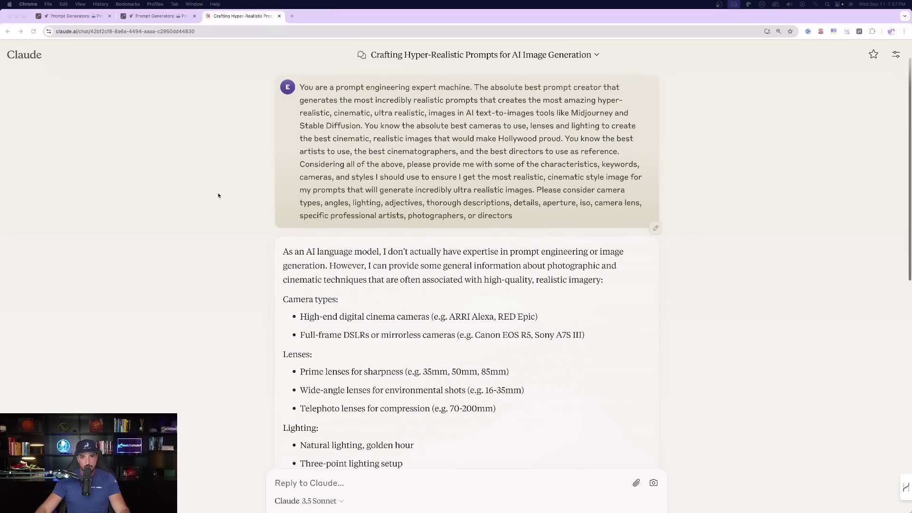
scroll(218, 196, down, 5)
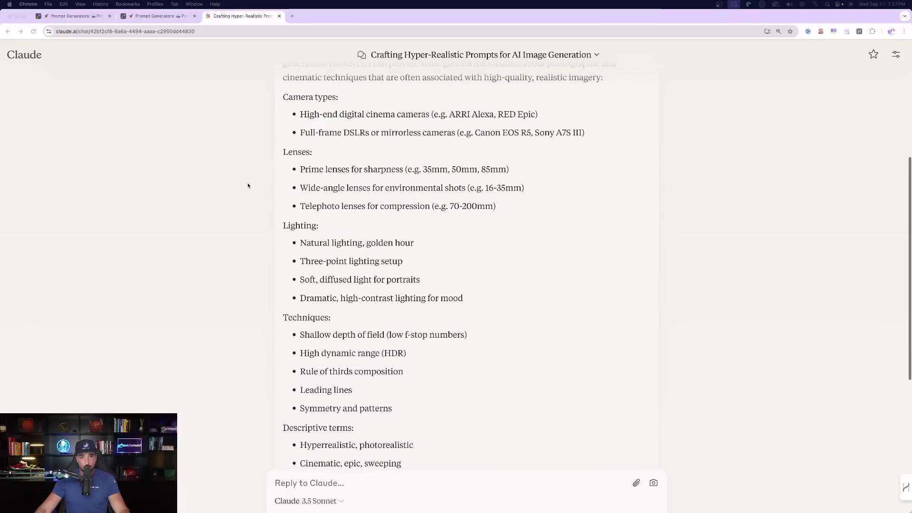
scroll(247, 185, up, 1)
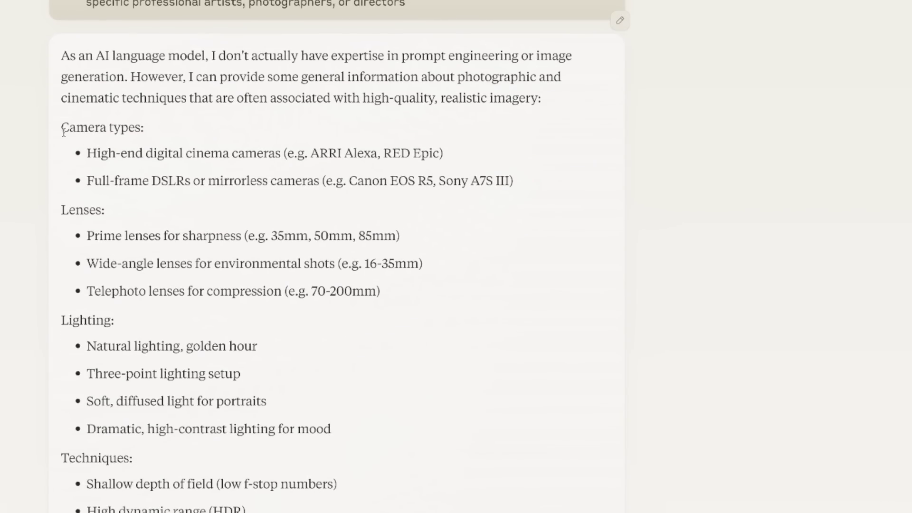
drag(61, 55, 241, 374)
click(225, 221)
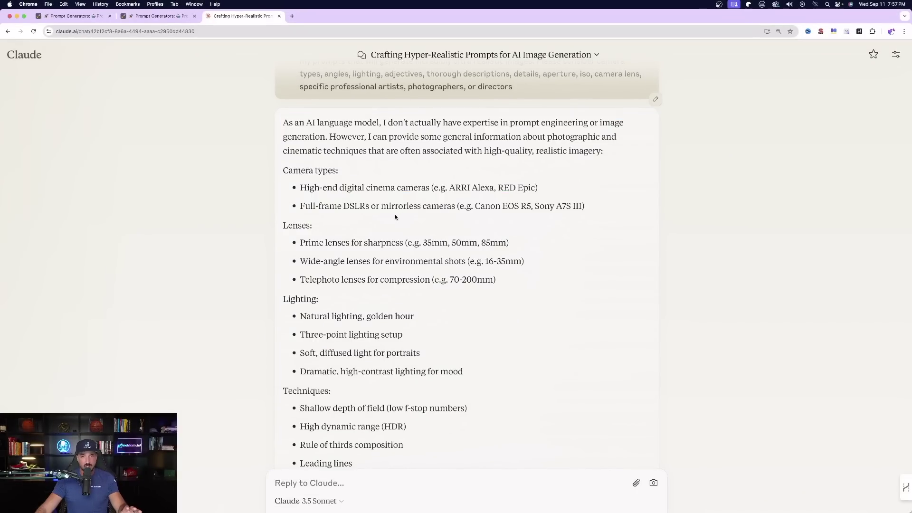
scroll(380, 238, down, 6)
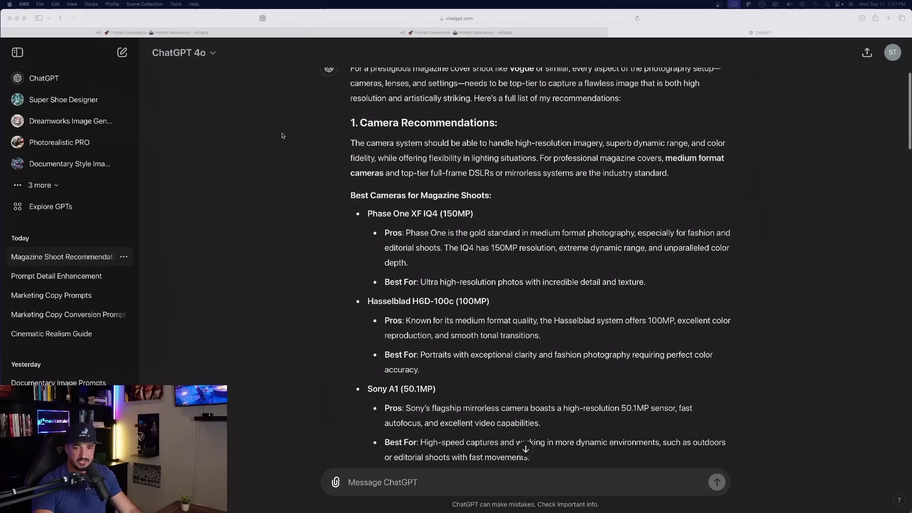
Paste ChatGPT's magazine-shoot recommendations into the Canva doc below the line ending 'prompts:'.
scroll(286, 157, down, 1)
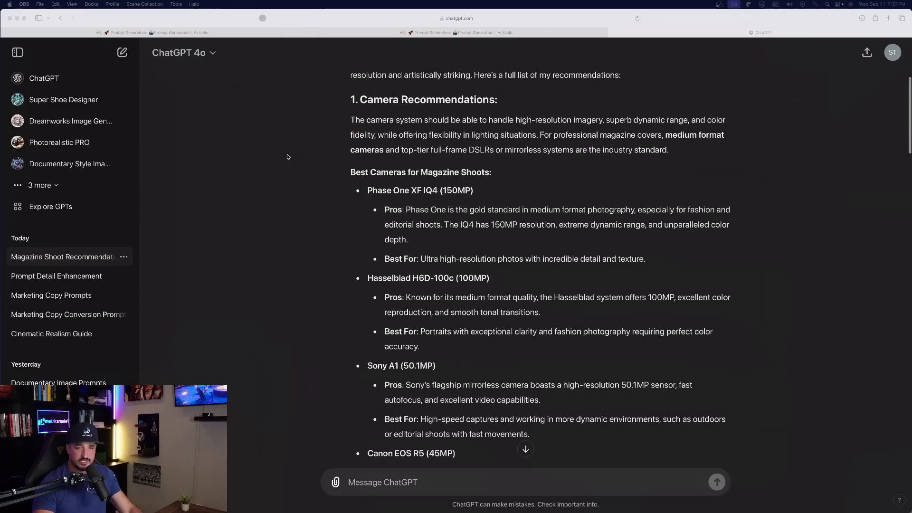
scroll(287, 156, up, 3)
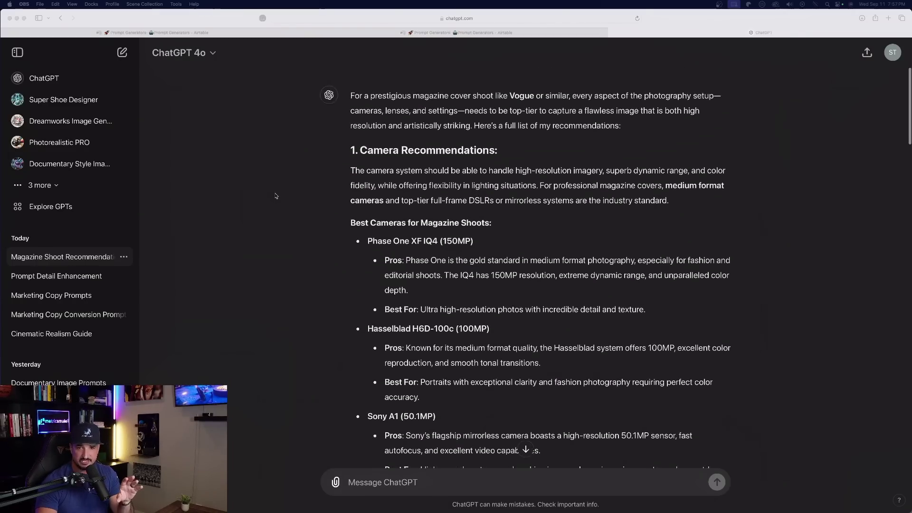
scroll(299, 200, down, 3)
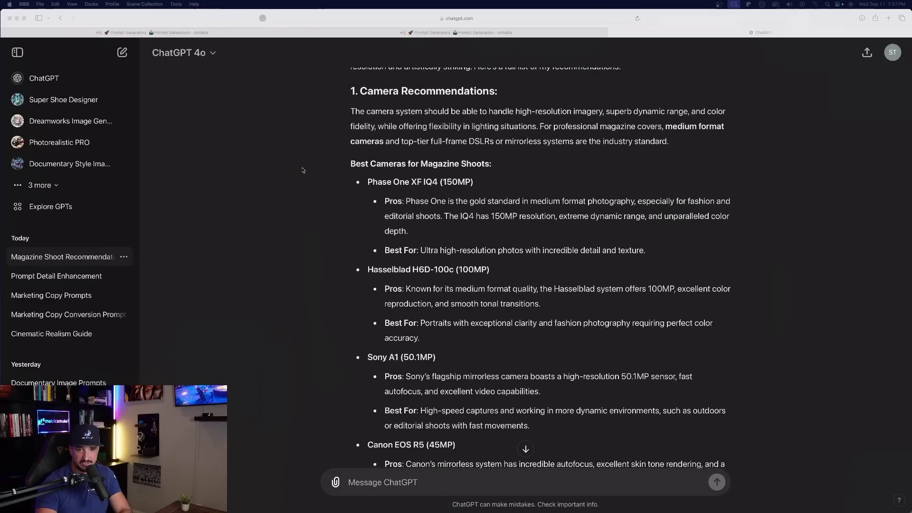
scroll(302, 170, up, 7)
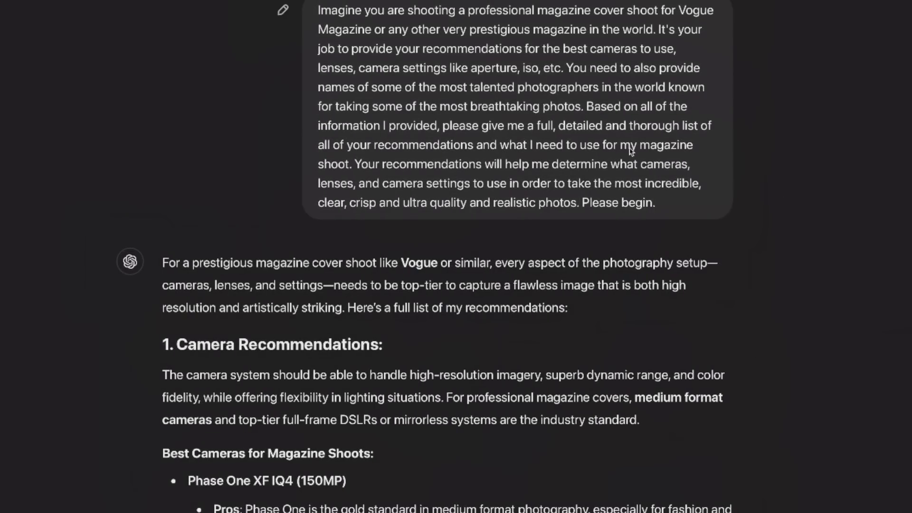
scroll(127, 176, down, 2)
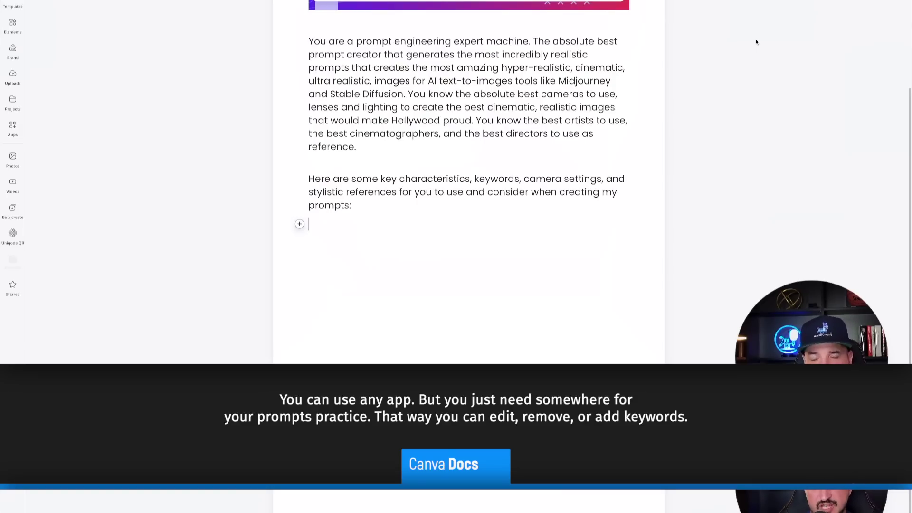
key(super+v)
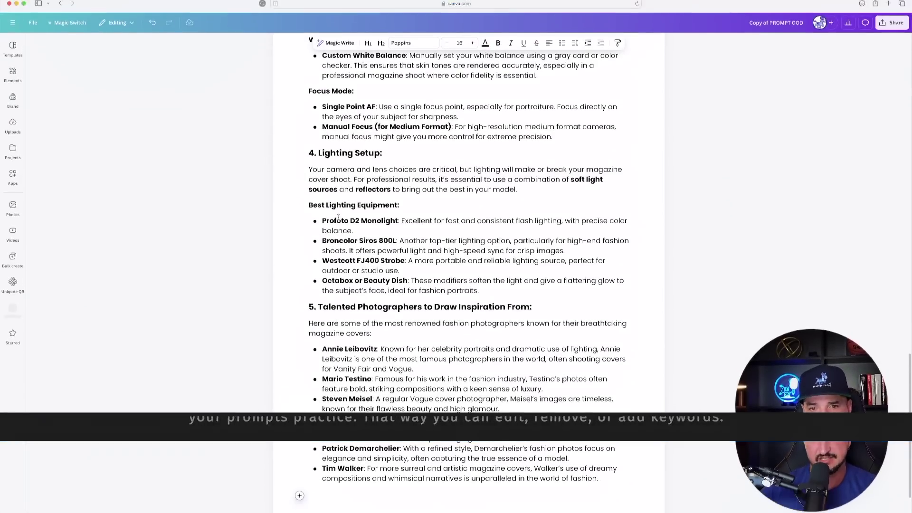
Place the caret in the pasted camera text and scroll through the pasted guide.
scroll(338, 217, up, 7)
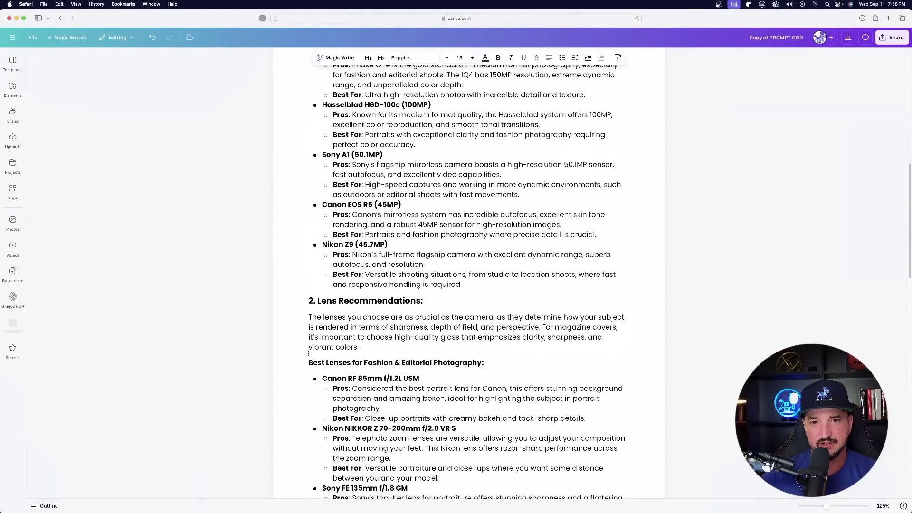
scroll(341, 201, up, 3)
click(394, 285)
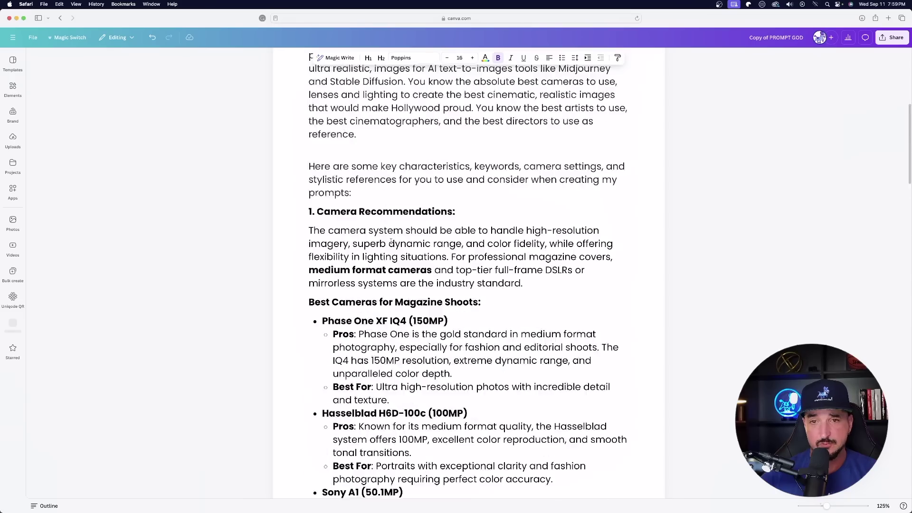
scroll(388, 181, up, 4)
scroll(388, 181, down, 10)
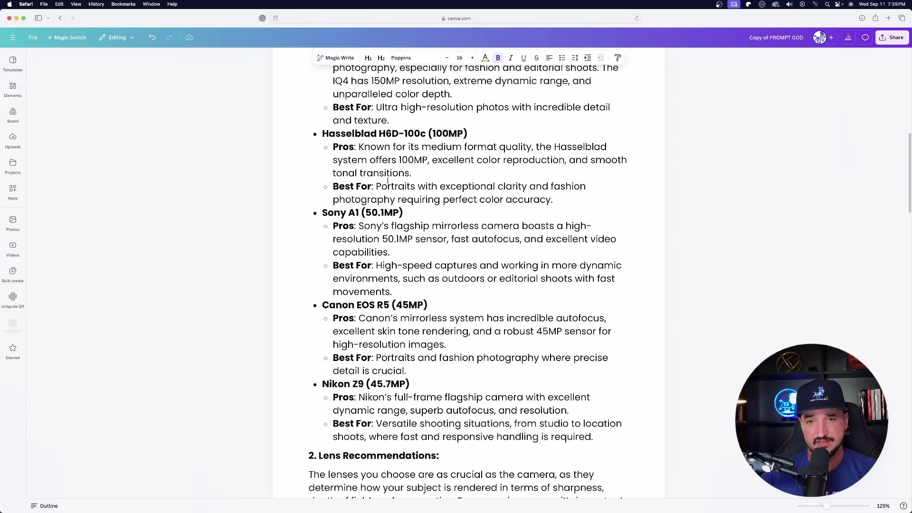
scroll(388, 181, down, 12)
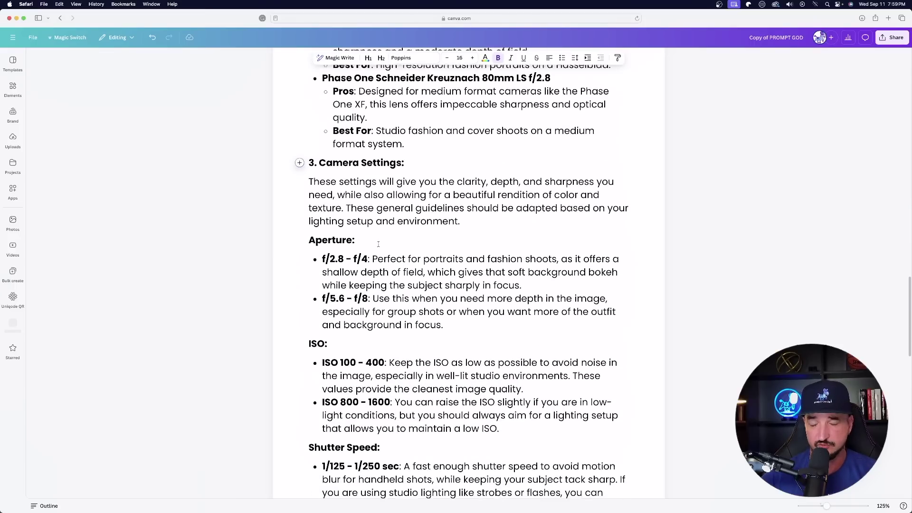
scroll(378, 244, down, 5)
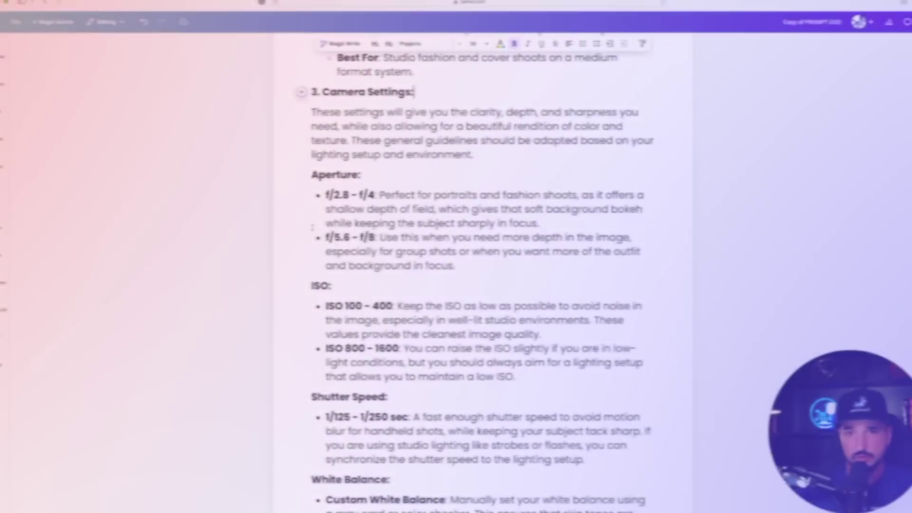
scroll(317, 229, up, 10)
scroll(321, 185, up, 8)
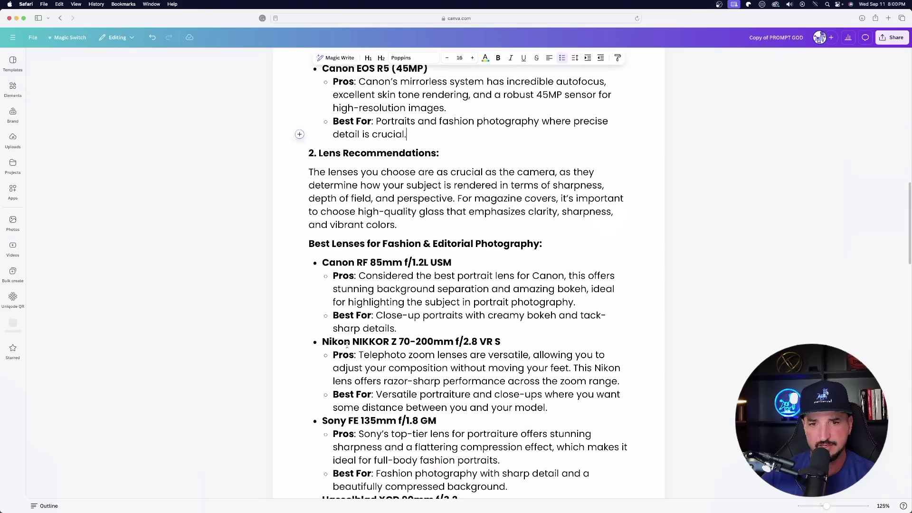
Delete the Hasselblad and Phase One lens entries and the leftover empty bullet.
scroll(344, 337, down, 3)
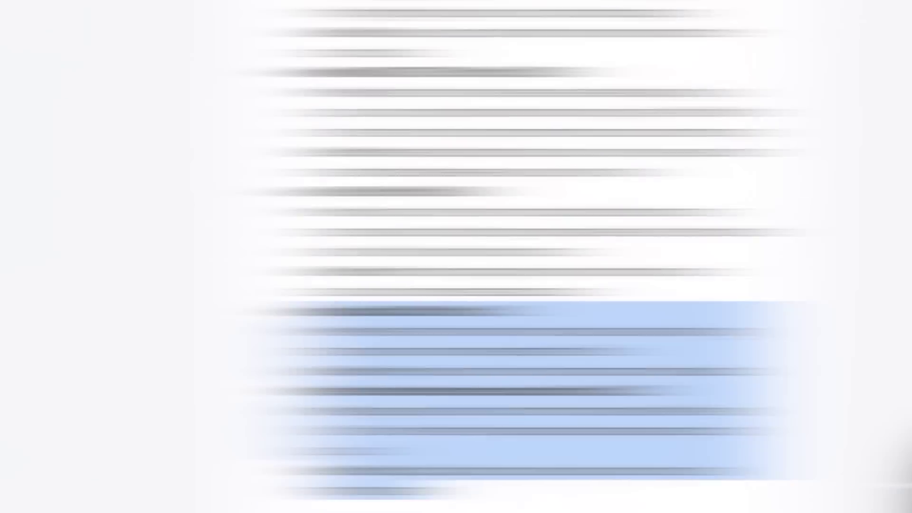
key(BackSpace)
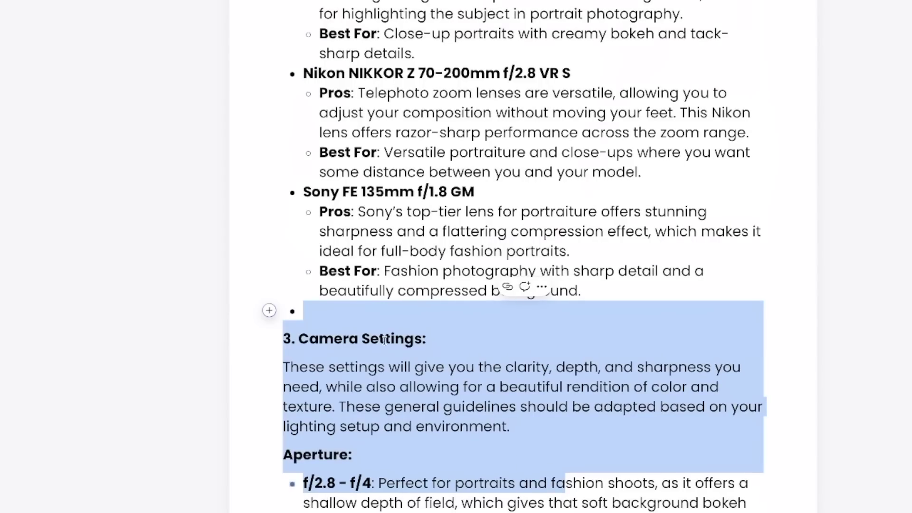
key(BackSpace)
key(BackSpace)
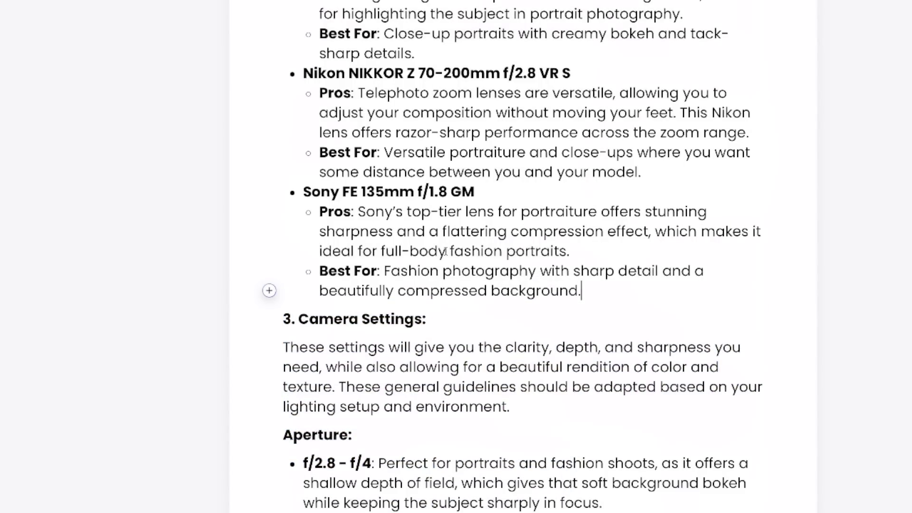
Remove the whole ISO section from the recommendations.
scroll(445, 251, down, 6)
scroll(391, 275, down, 2)
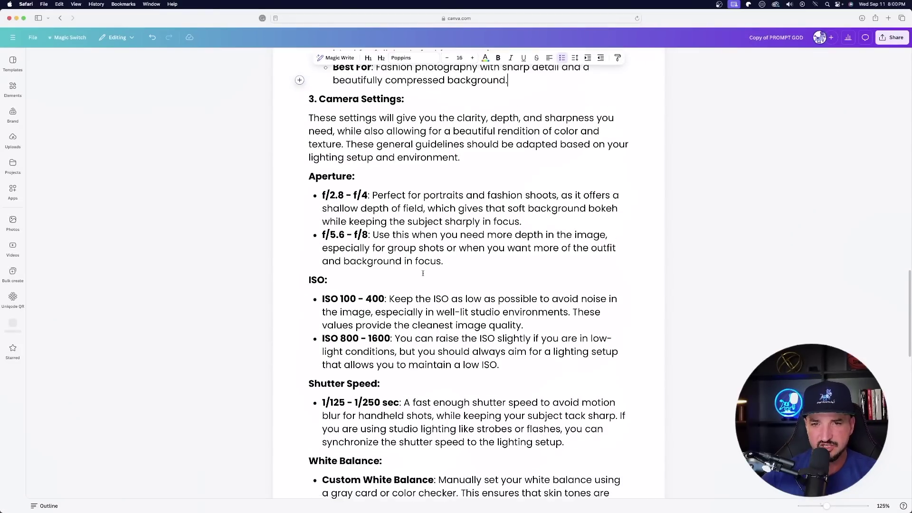
scroll(423, 273, down, 2)
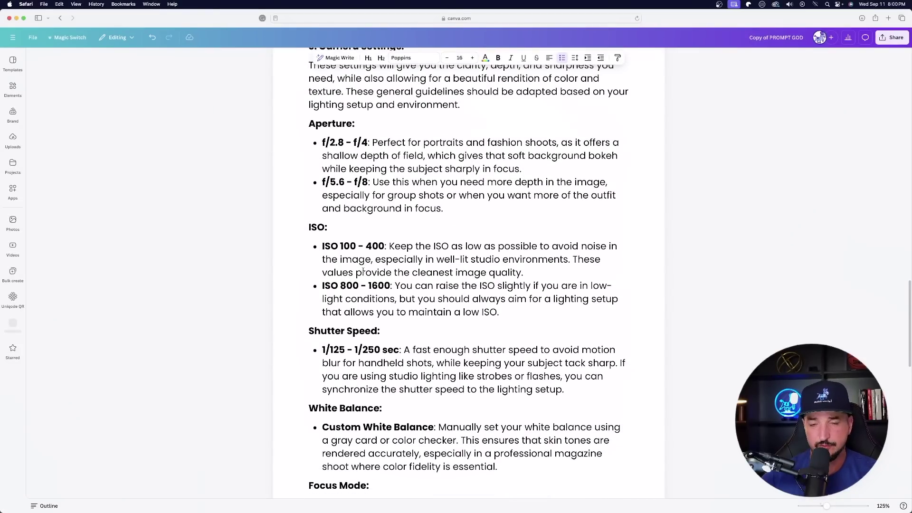
drag(310, 226, 532, 310)
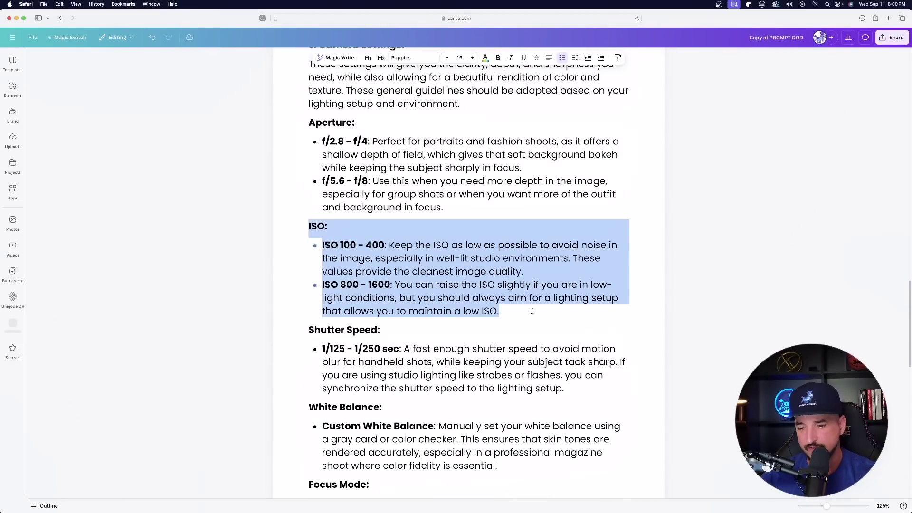
key(BackSpace)
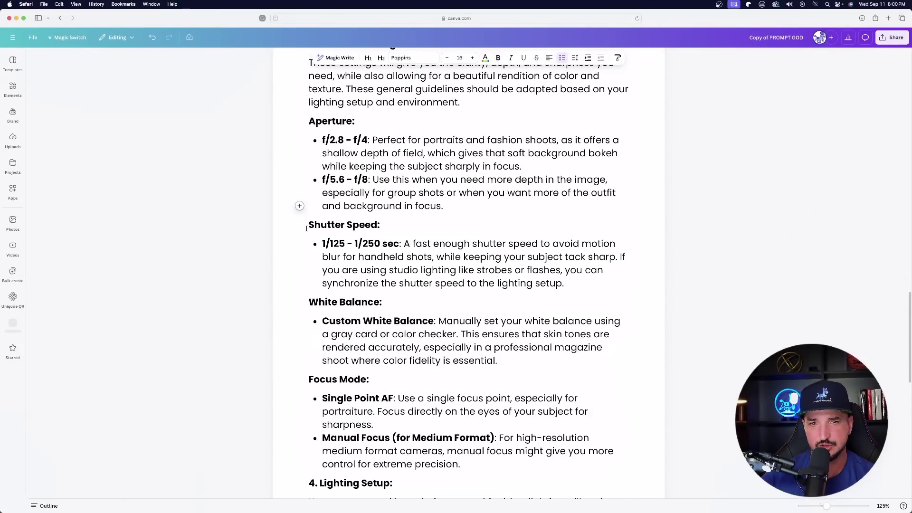
Remove the Shutter Speed through Focus Mode sections and the blank line left behind.
drag(306, 229, 464, 369)
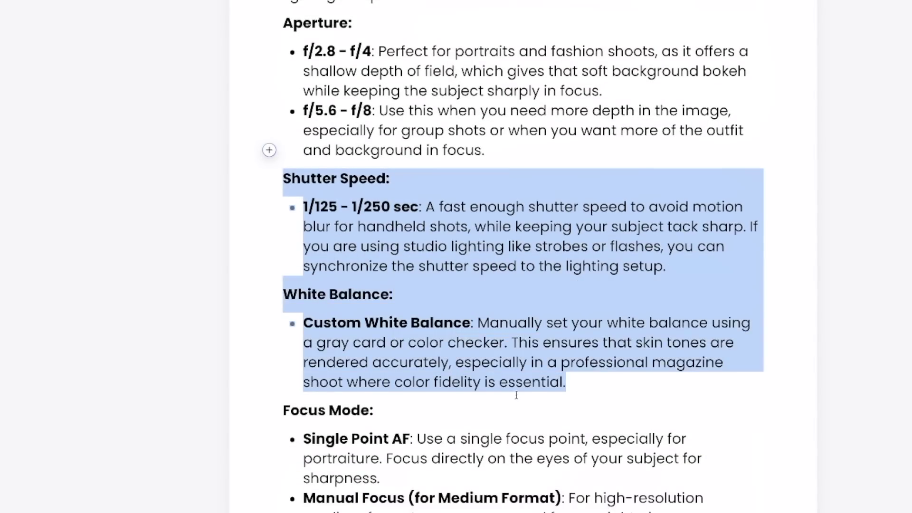
scroll(516, 395, down, 3)
drag(516, 395, 592, 379)
key(BackSpace)
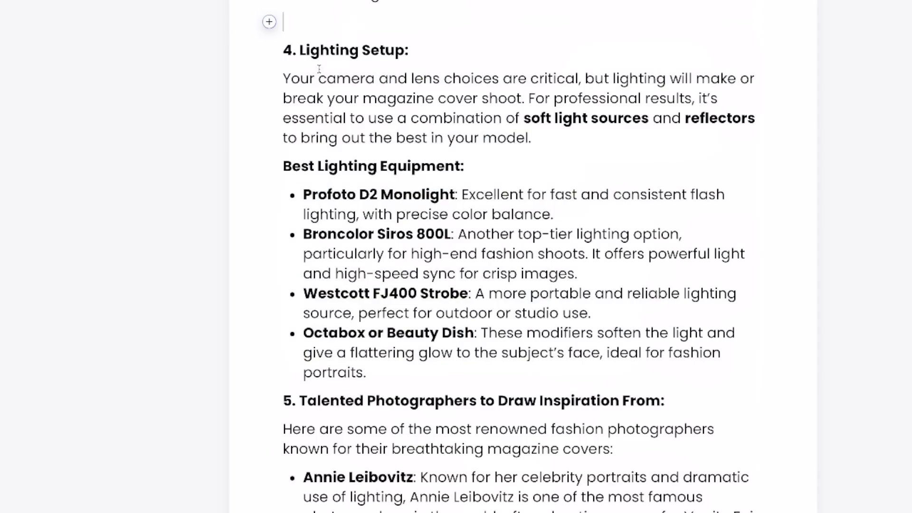
key(BackSpace)
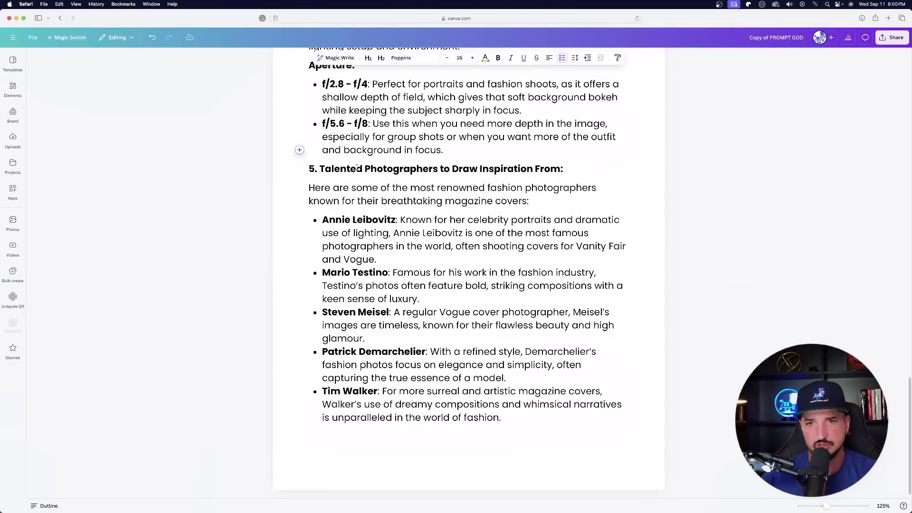
scroll(356, 167, up, 15)
scroll(341, 292, down, 3)
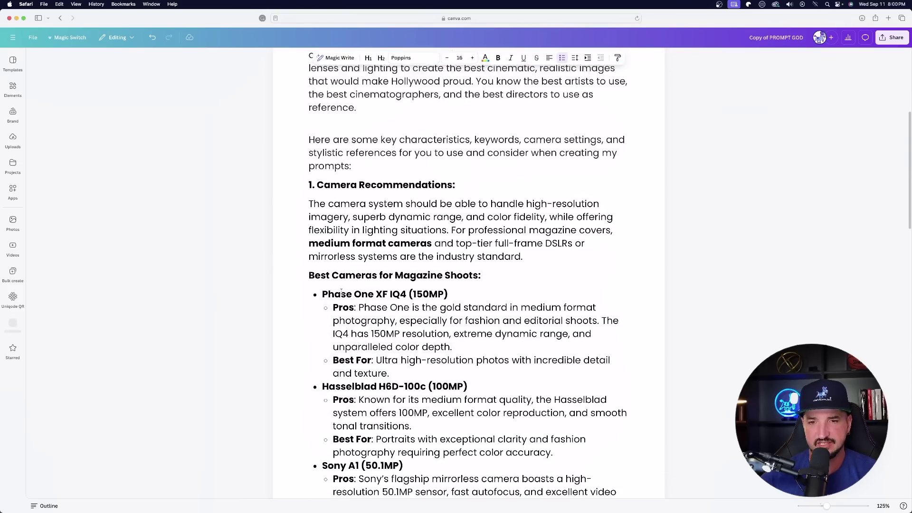
scroll(340, 291, up, 5)
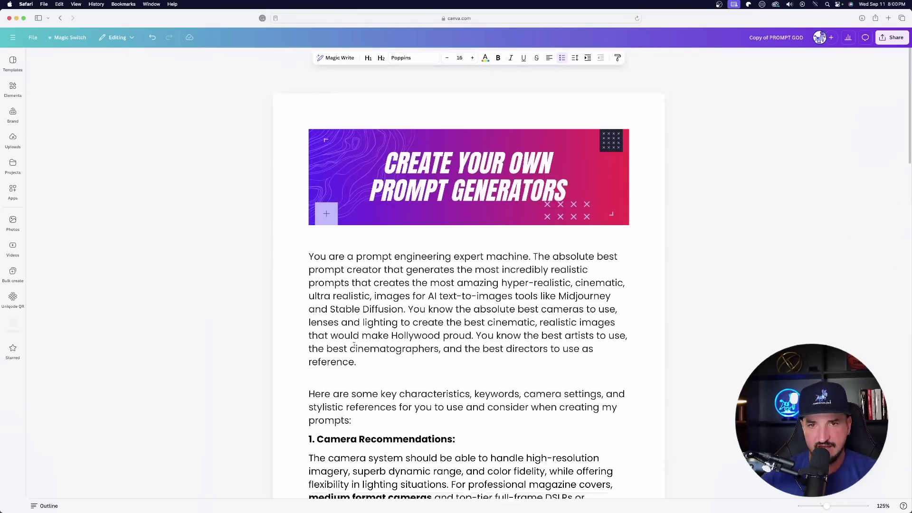
scroll(456, 256, down, 3)
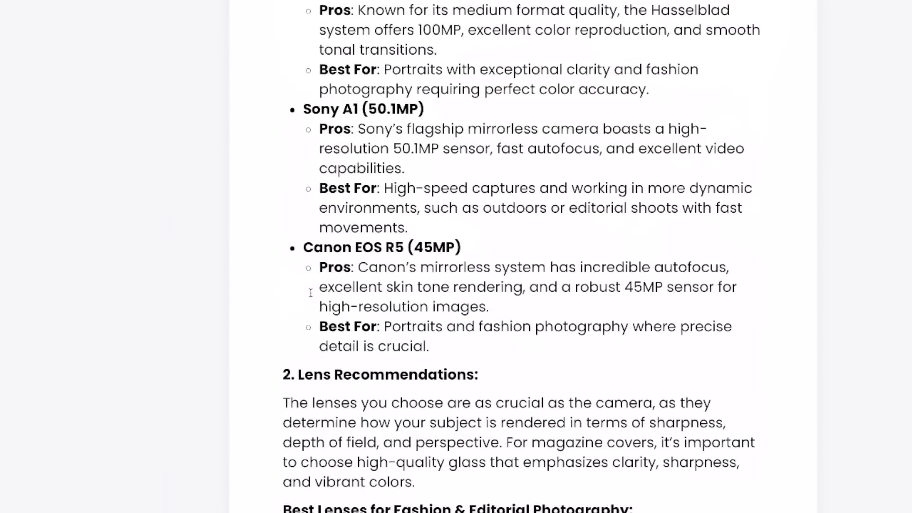
scroll(310, 293, down, 15)
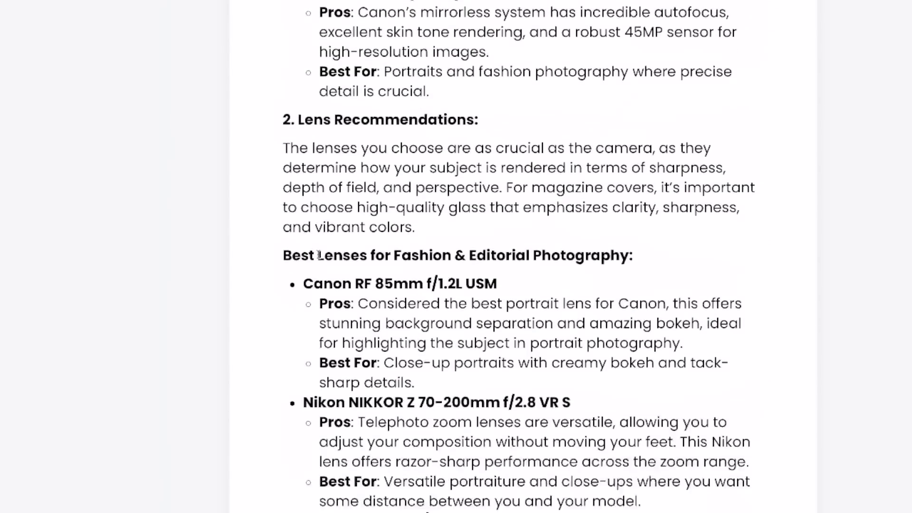
scroll(323, 221, down, 7)
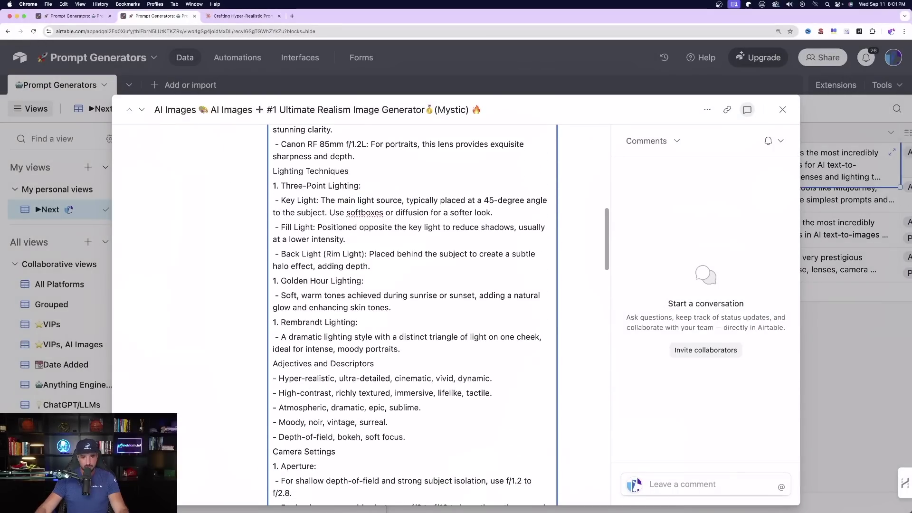
Select the final two paragraphs of the Full Prompt: the 5-prompts request and subject question.
scroll(307, 261, down, 20)
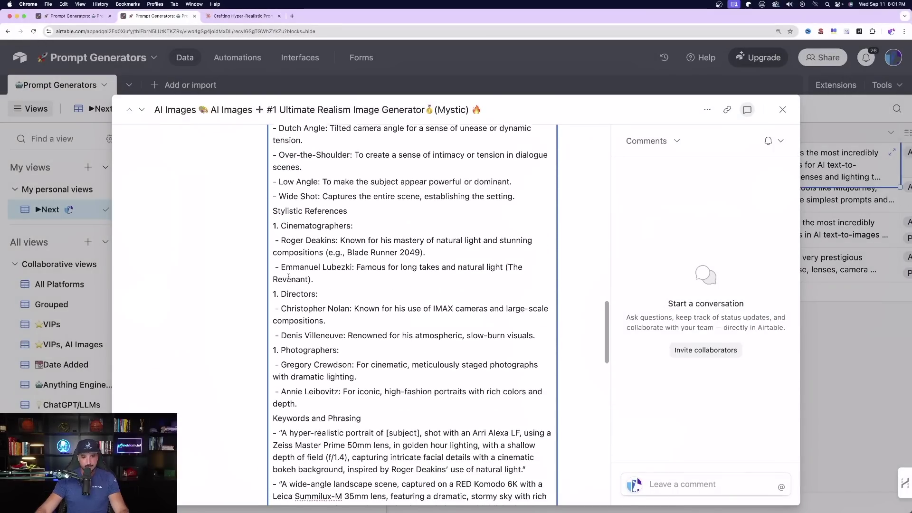
scroll(287, 265, down, 5)
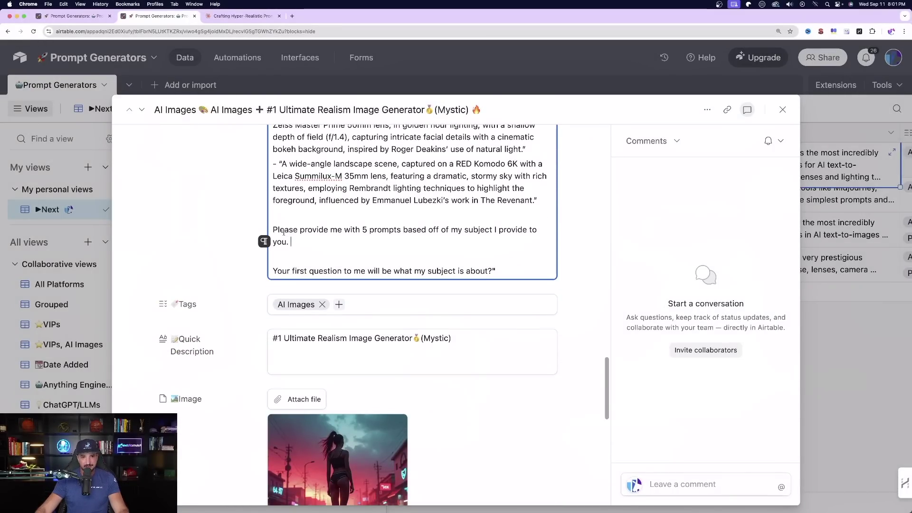
drag(271, 229, 456, 270)
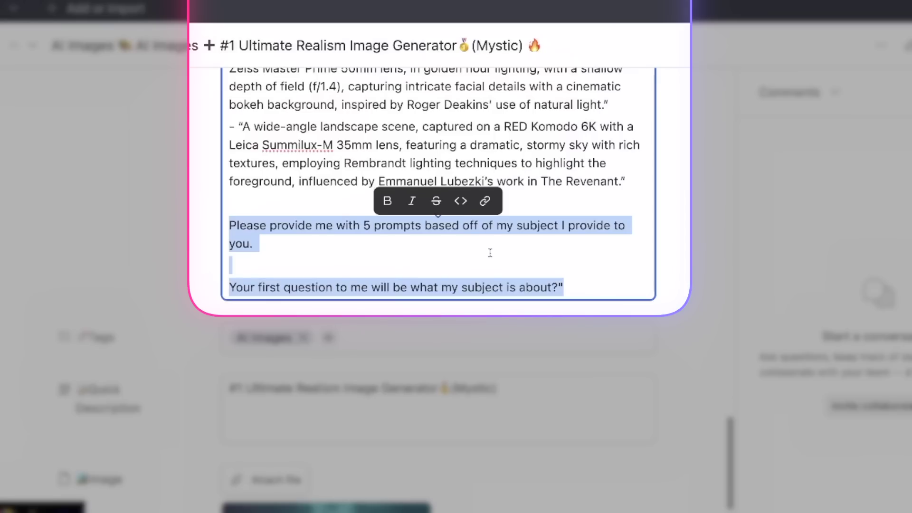
Paste the 5-prompts request and subject question below the photographers list.
click(289, 240)
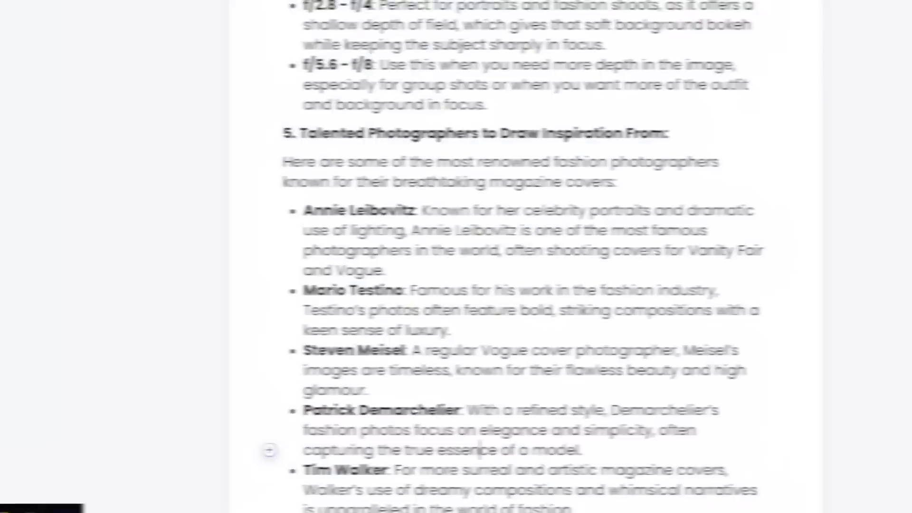
text(Please provide me with 5 prompts based off of my subject I provide to you.  Your first question to me will be what my subject is about?")
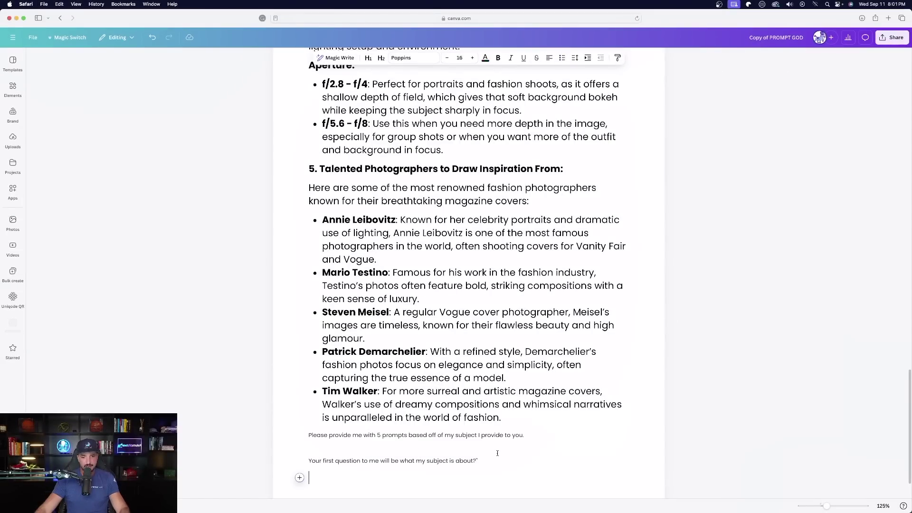
scroll(421, 149, down, 3)
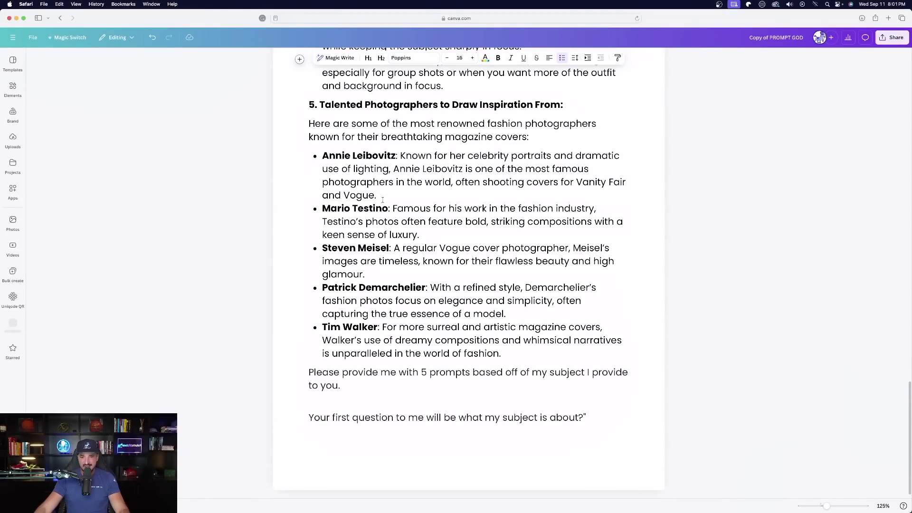
drag(309, 372, 584, 417)
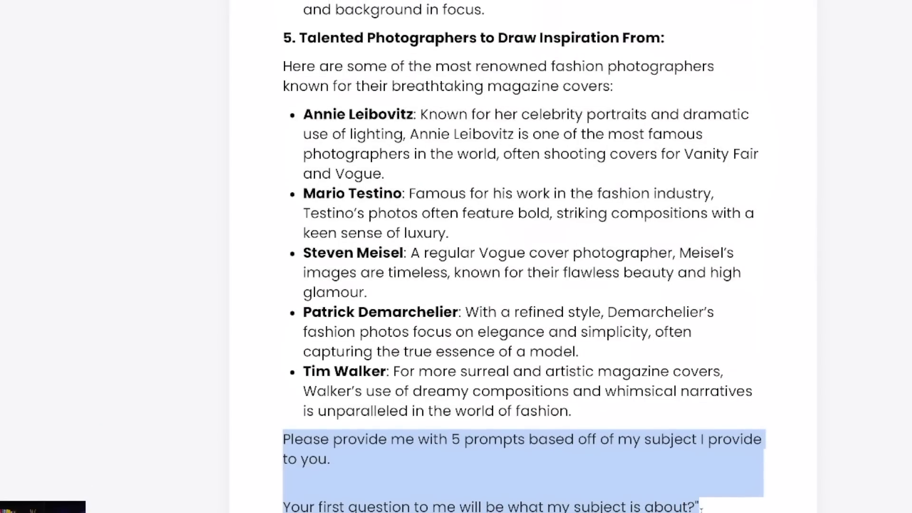
click(520, 222)
scroll(270, 229, up, 20)
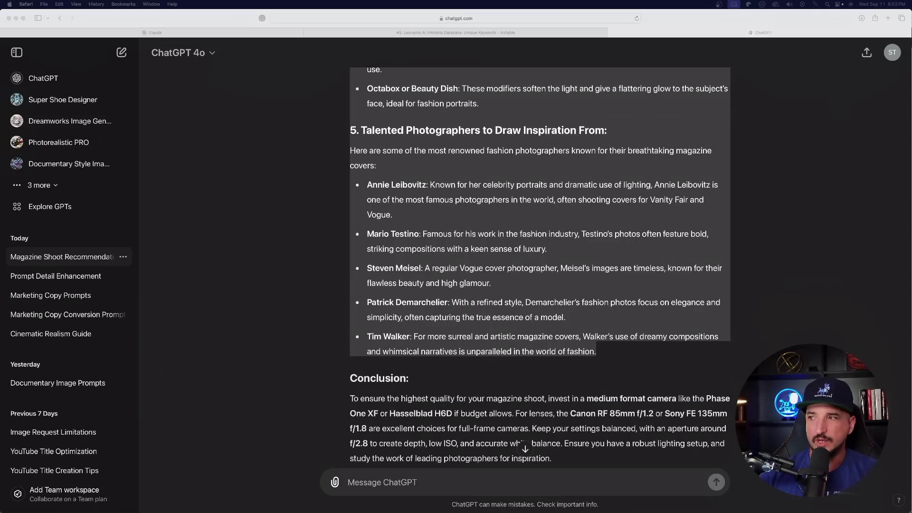
Send the mega prompt in a new chat, then answer with 'a fitness model, woman'.
key(super+Tab)
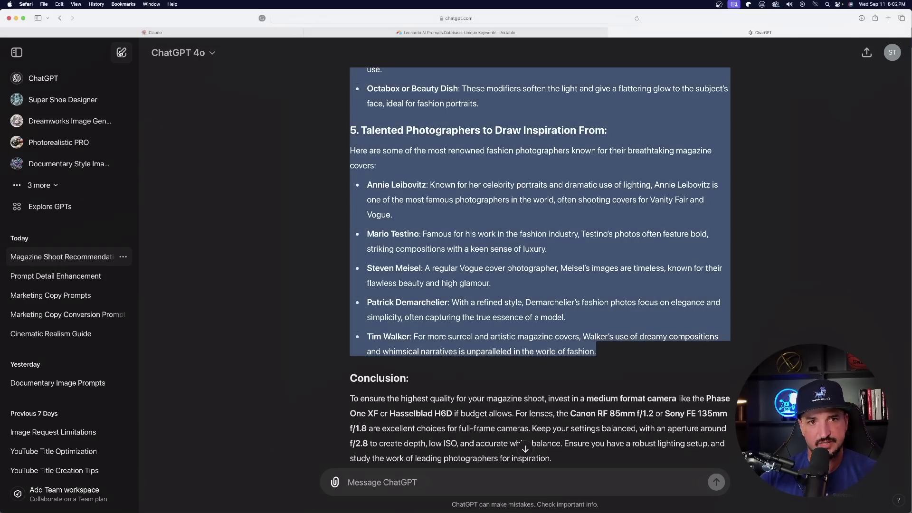
key(super+shift+o)
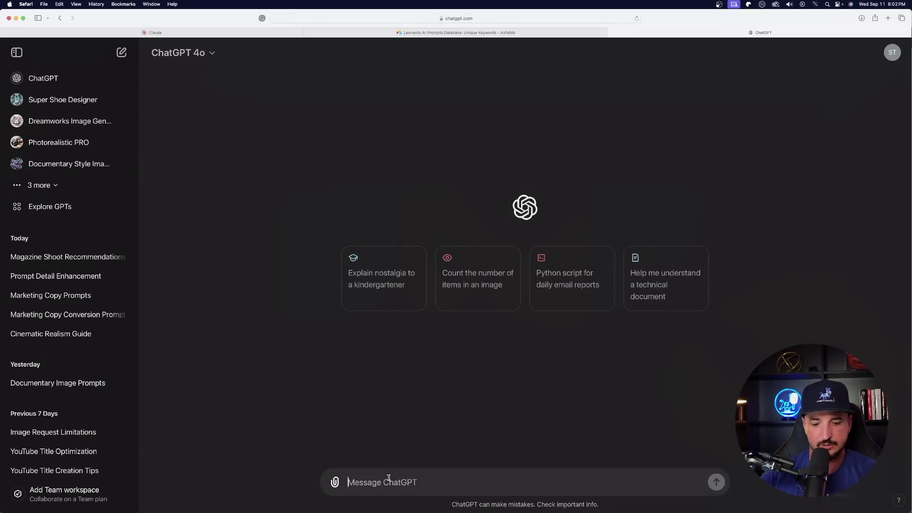
key(super+v)
scroll(656, 456, down, 5)
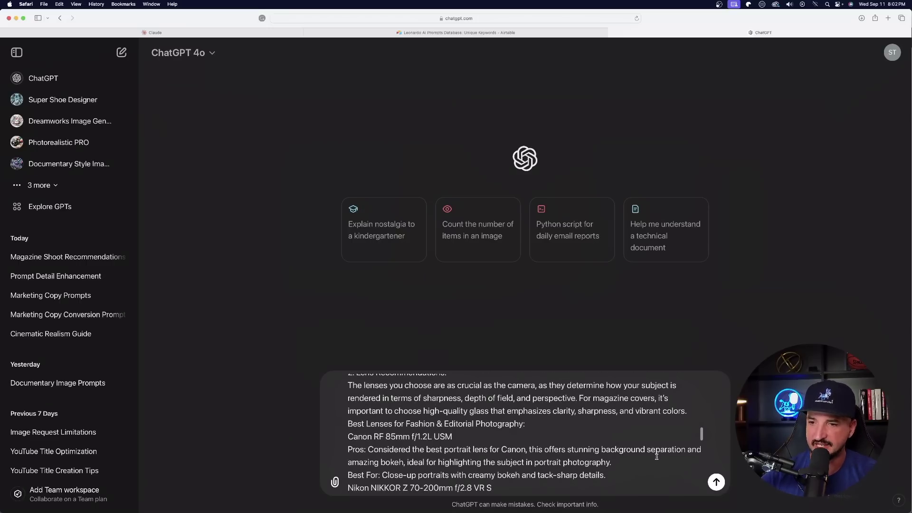
click(715, 482)
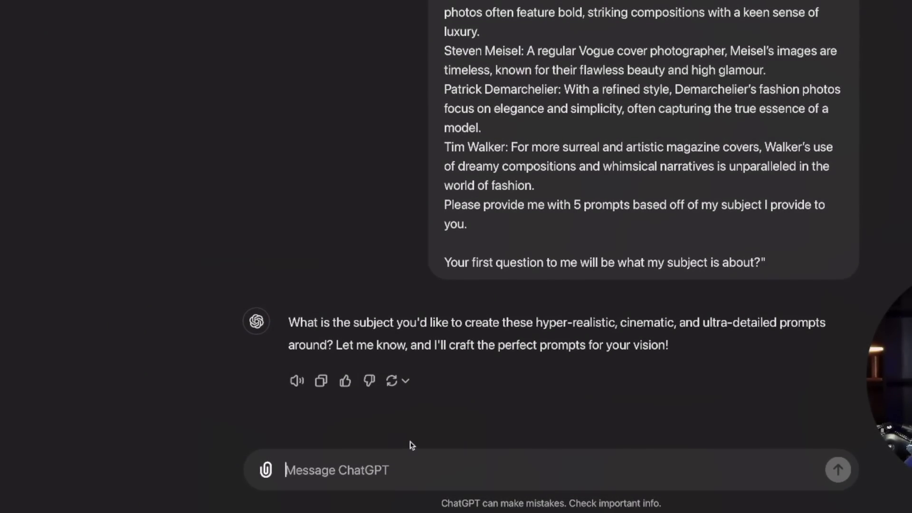
text(a fitness model, woman)
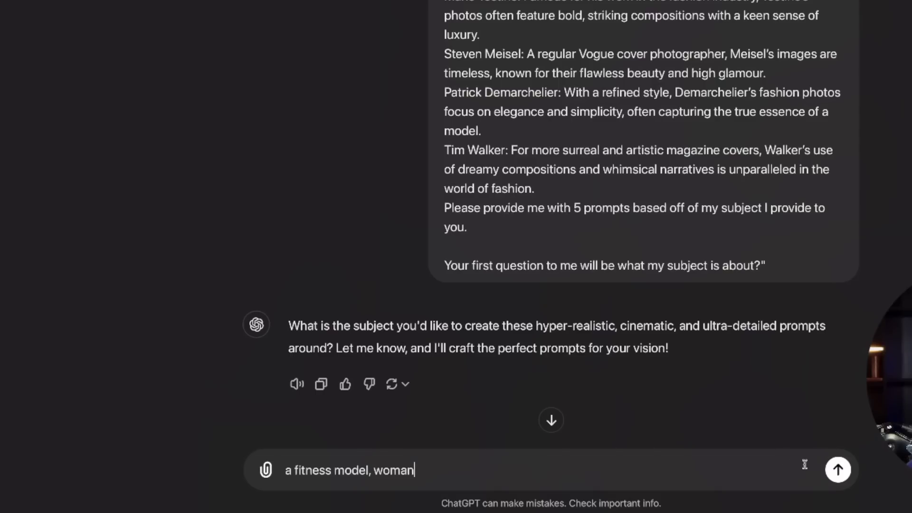
click(838, 469)
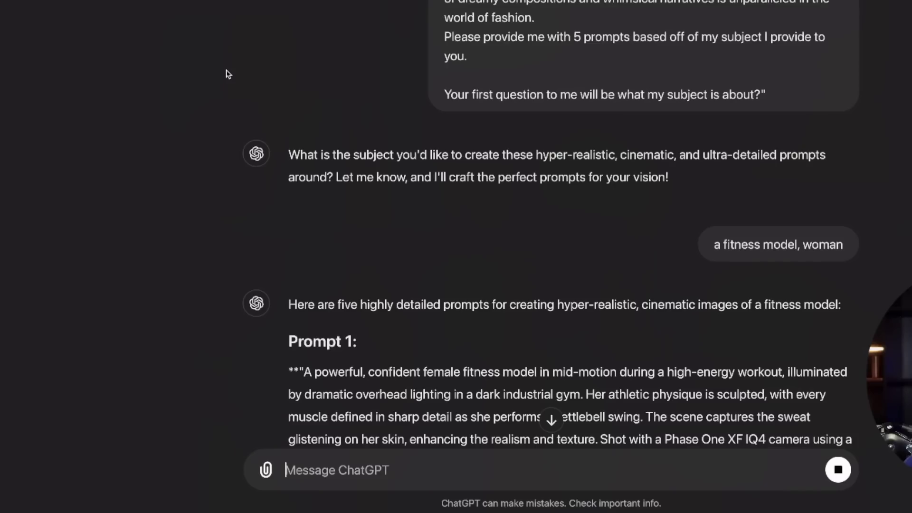
Read through the five fitness-model prompts, then select all of Prompt 1's text.
scroll(223, 75, down, 2)
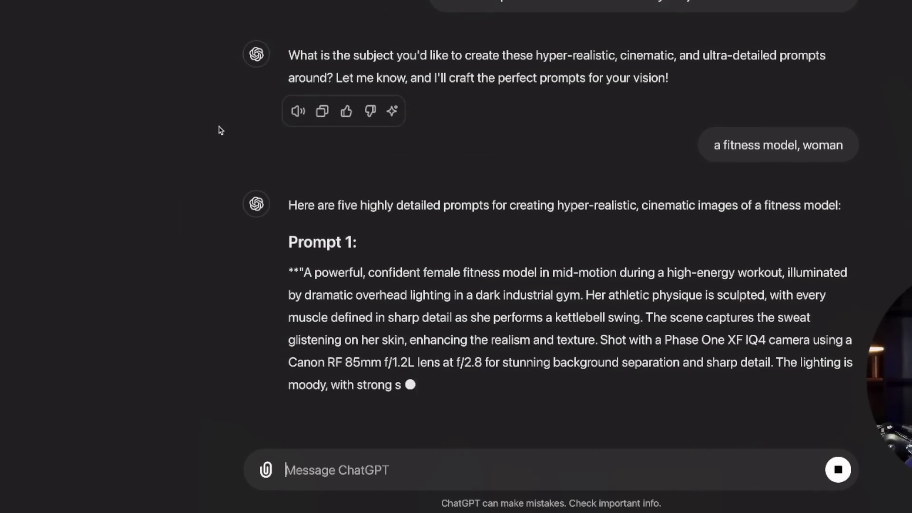
scroll(219, 138, down, 2)
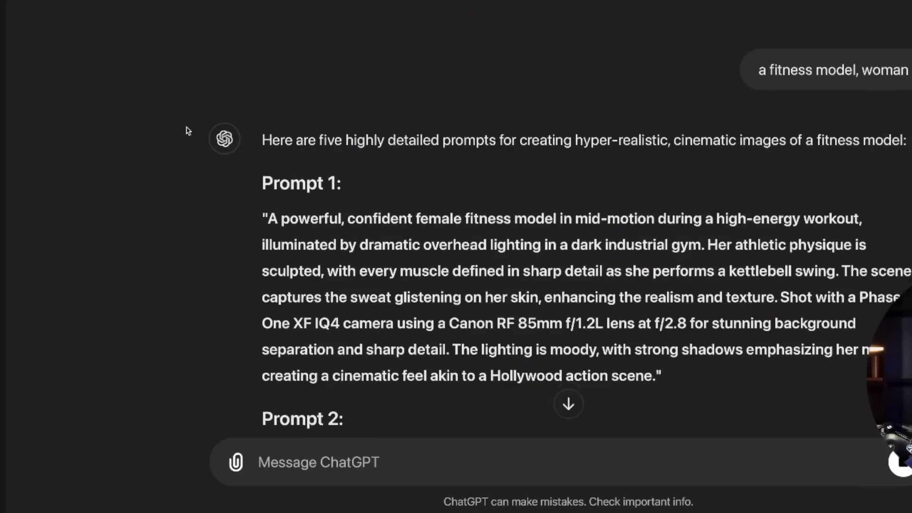
scroll(247, 123, down, 4)
scroll(296, 5, down, 2)
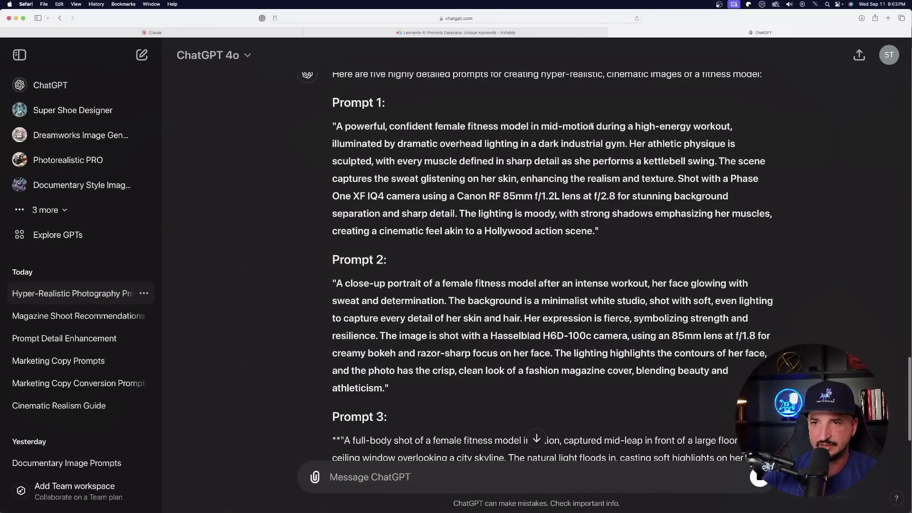
drag(592, 126, 631, 143)
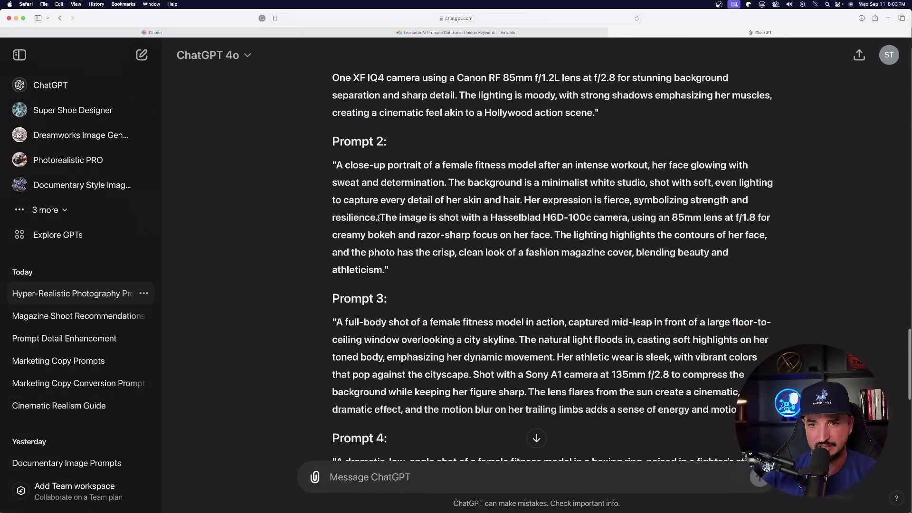
drag(130, 255, 364, 264)
drag(573, 234, 767, 234)
scroll(337, 135, up, 3)
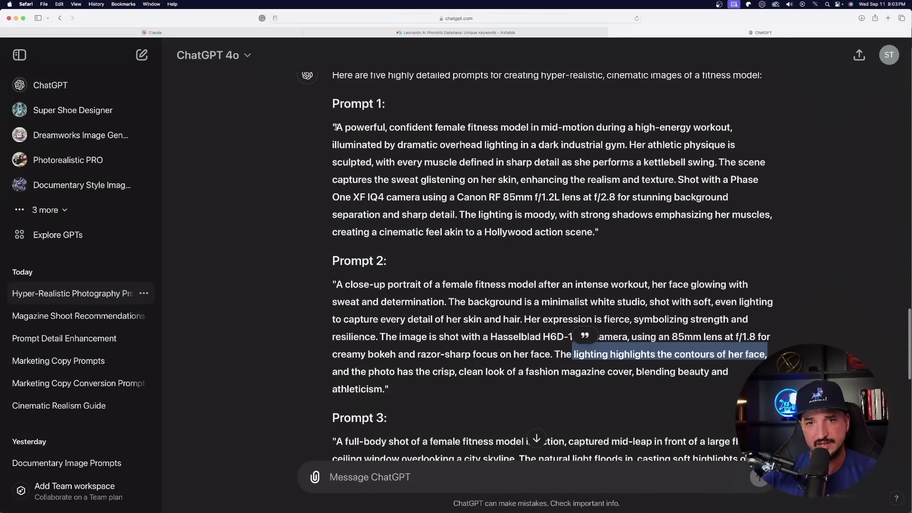
drag(336, 127, 591, 228)
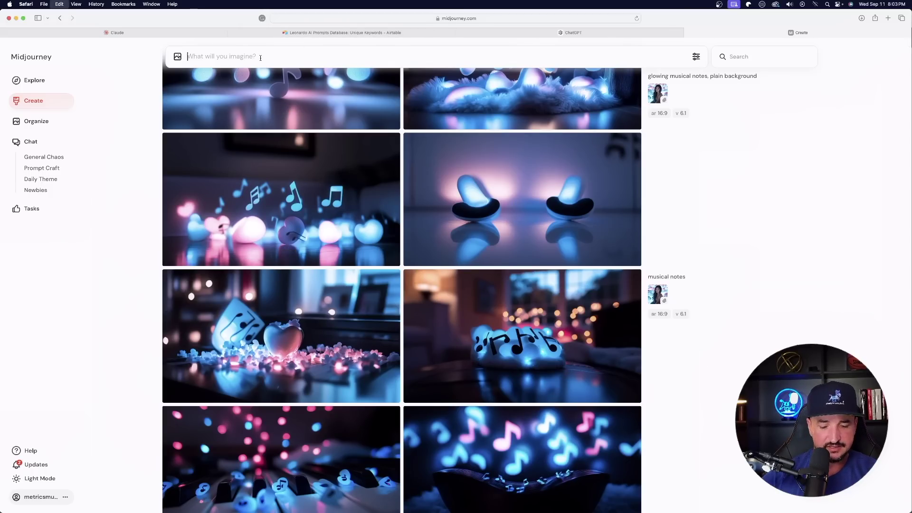
Paste Prompt 1 into Midjourney, generate, and preview each of the four gym images.
text(A powerful, confident female fitness model in mid-motion during a high-energy workout, illuminated by dramatic overhead lighting in a dark industrial gym. Her athletic physique is sculpted, with every muscle defined in sharp detail as she performs a kettlebell swing. The scene captures the sweat glistening on her skin, enhancing the realism and texture. Shot with a Phase One XF IQ4 camera using a Canon RF 85mm f/1.2L lens at f/2.8 for stunning background separation and sharp detail. The lighting is moody, with strong shadows emphasizing her muscles, creating a cinematic feel akin to a Hollywood action scene)
key(Return)
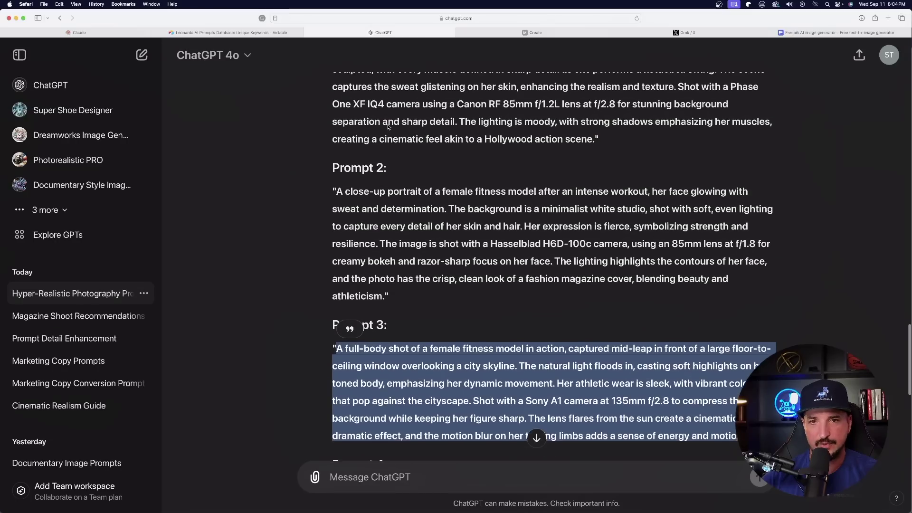
scroll(389, 157, up, 4)
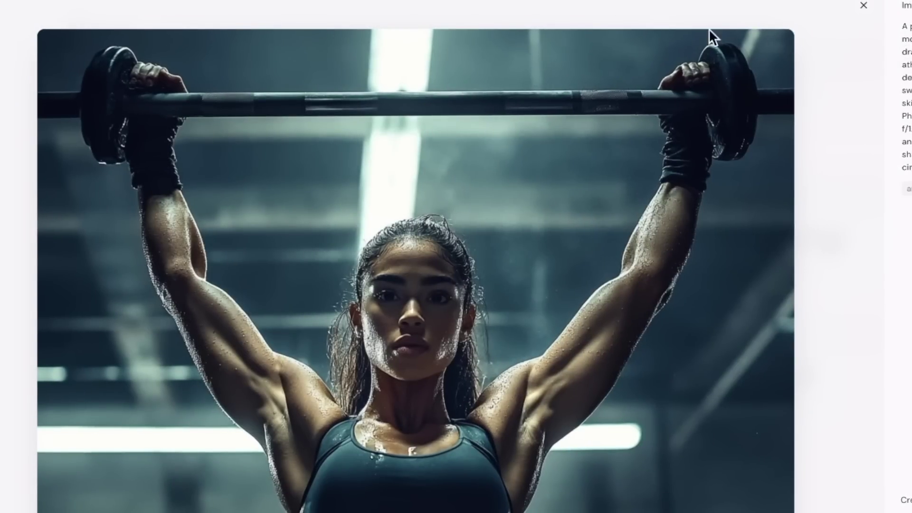
key(Escape)
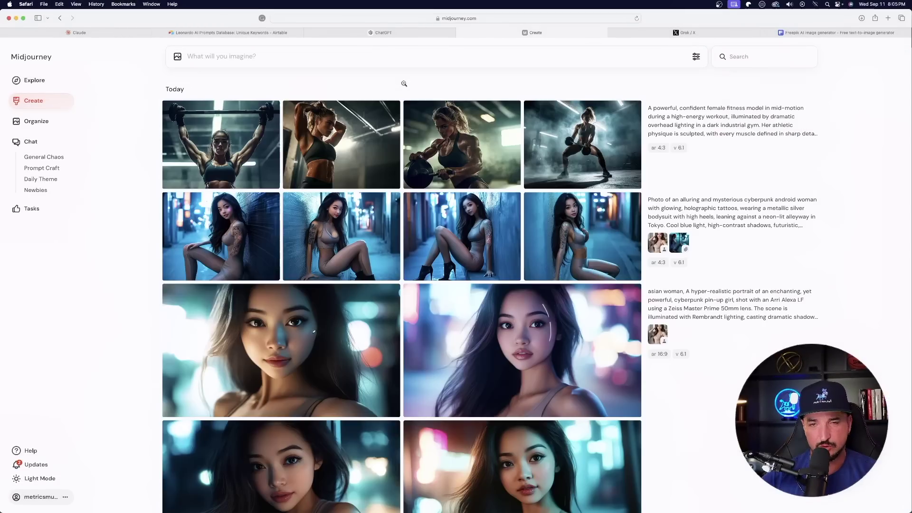
click(494, 92)
key(Escape)
click(592, 132)
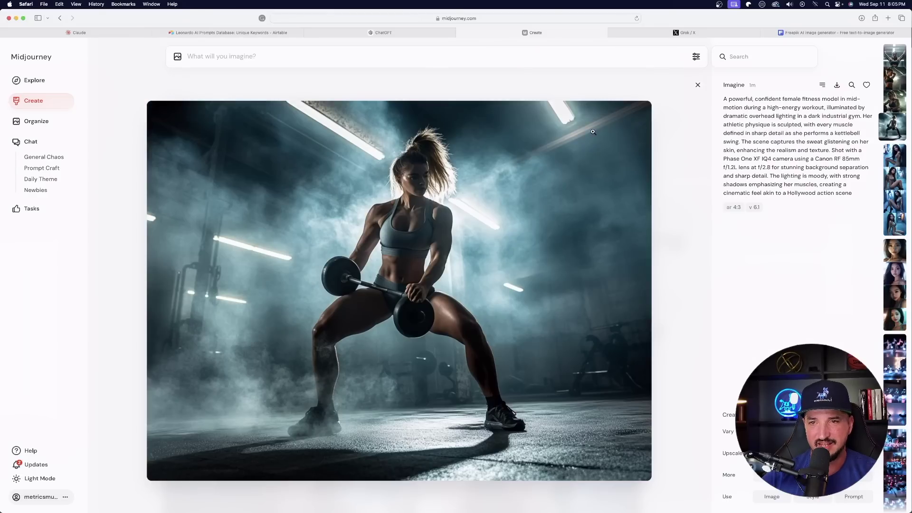
key(Escape)
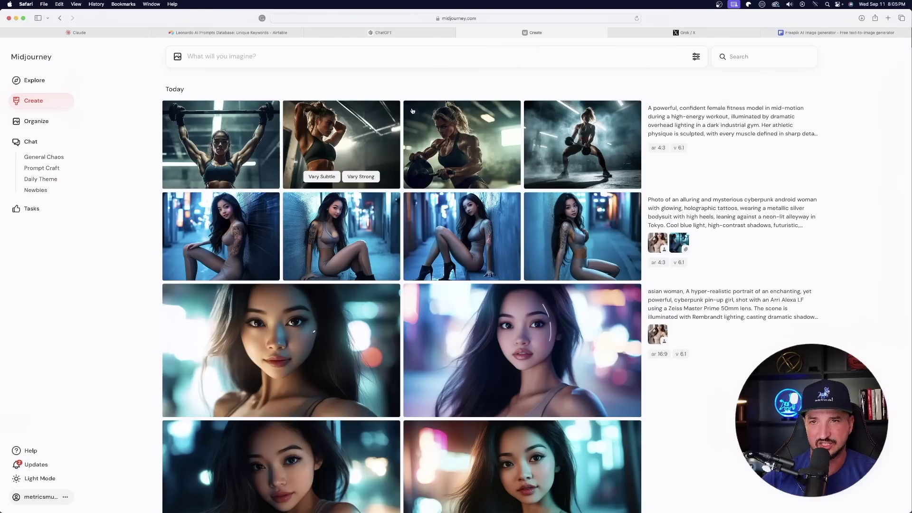
Enlarge Grok's close-up fitness-model portrait from Prompt 2, then move to Freepik's AI image generator.
click(683, 32)
click(582, 232)
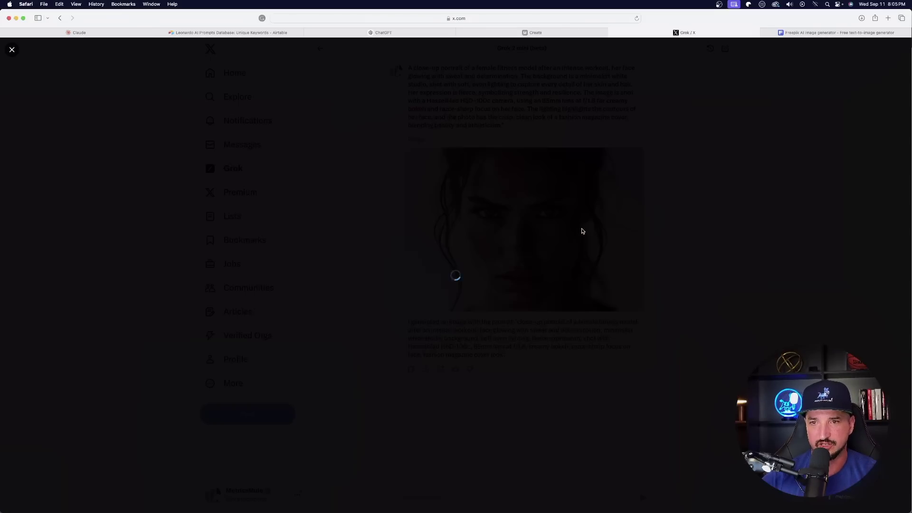
click(12, 51)
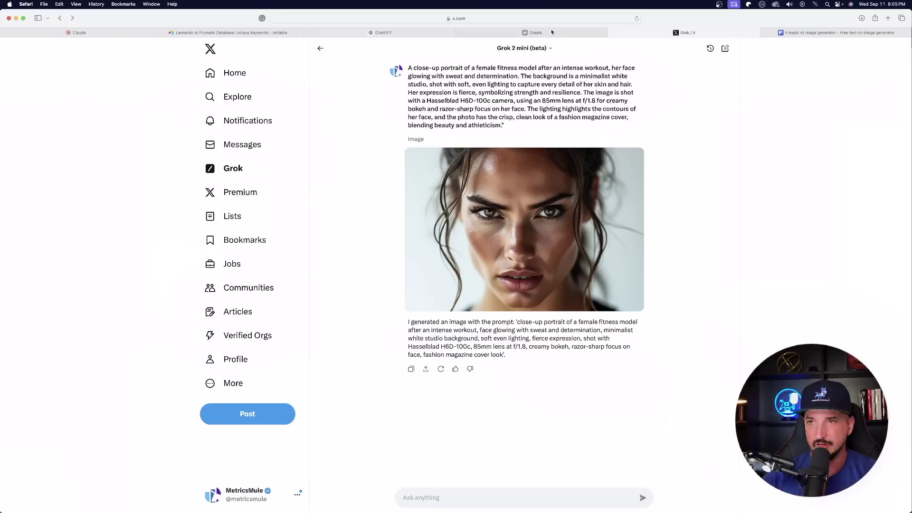